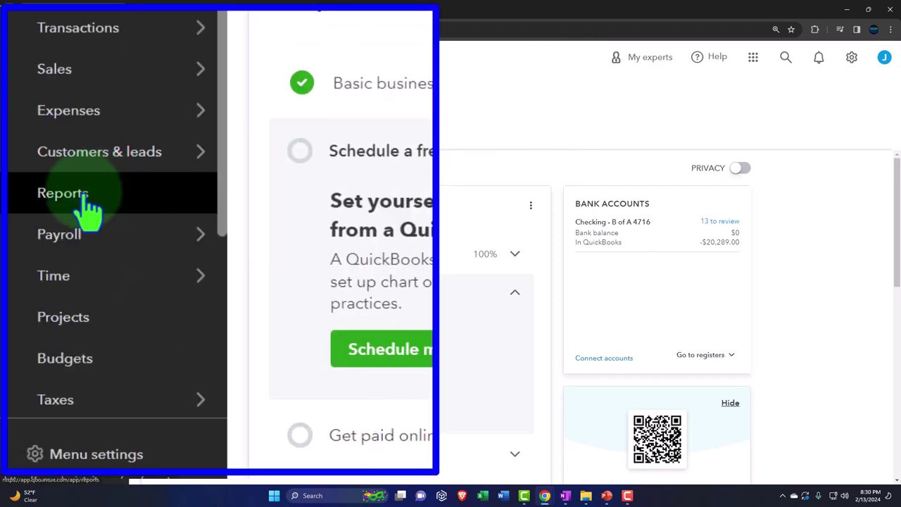
# - Open the favorite Balance Sheet, Profit and Loss, and Trial Balance reports, each in its own new browser tab
pyautogui.click(48, 318)
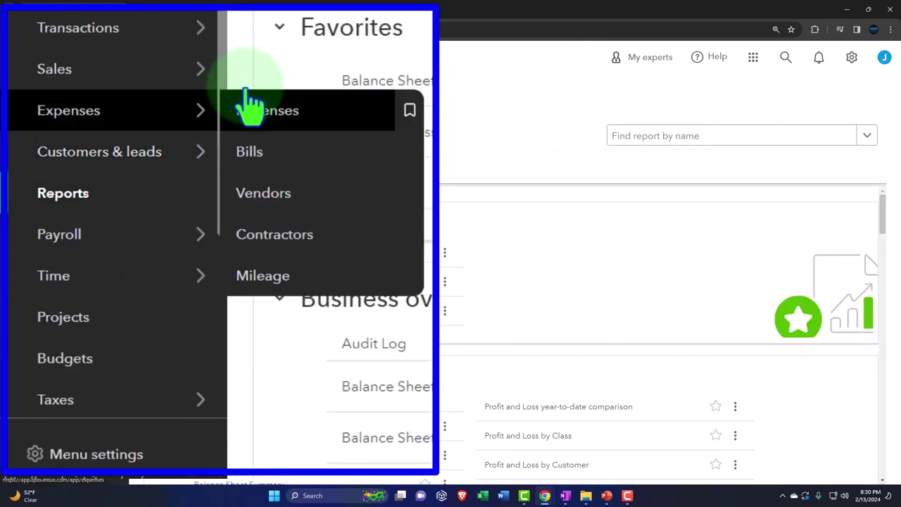
pyautogui.rightClick(233, 260)
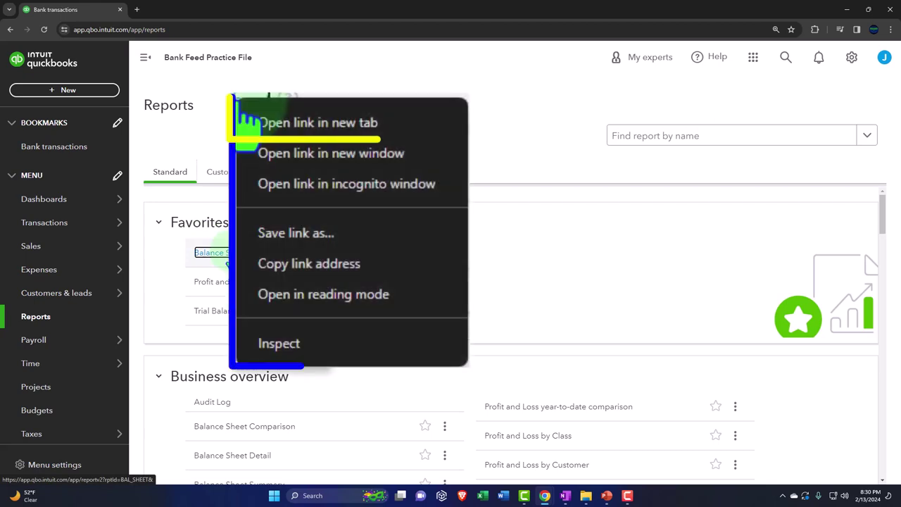
pyautogui.click(377, 139)
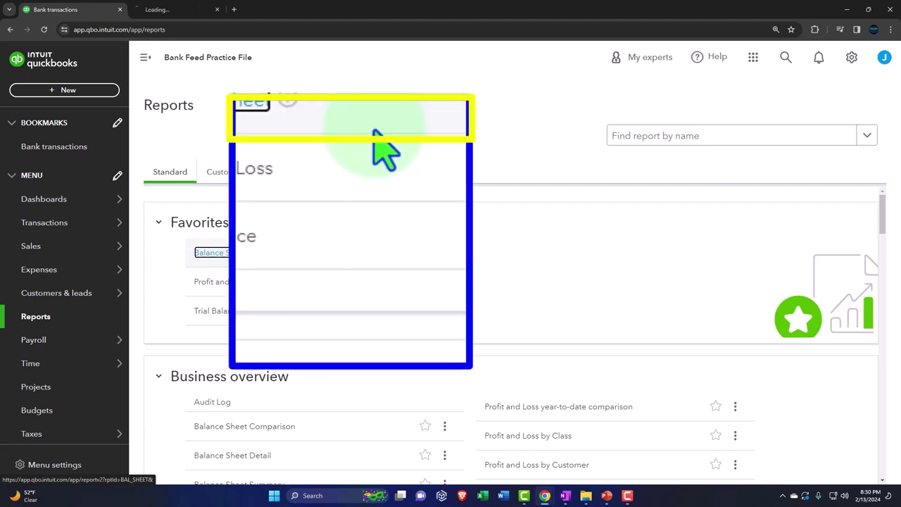
pyautogui.rightClick(238, 290)
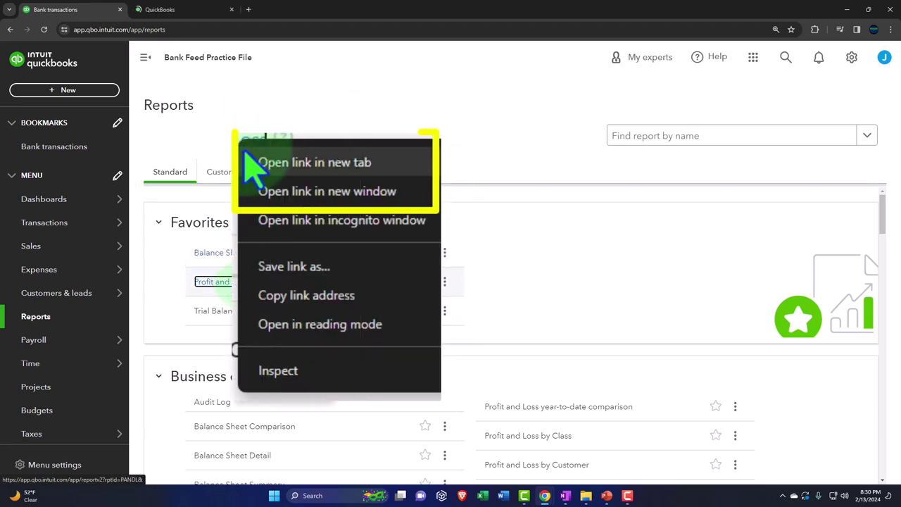
pyautogui.click(322, 161)
pyautogui.rightClick(233, 312)
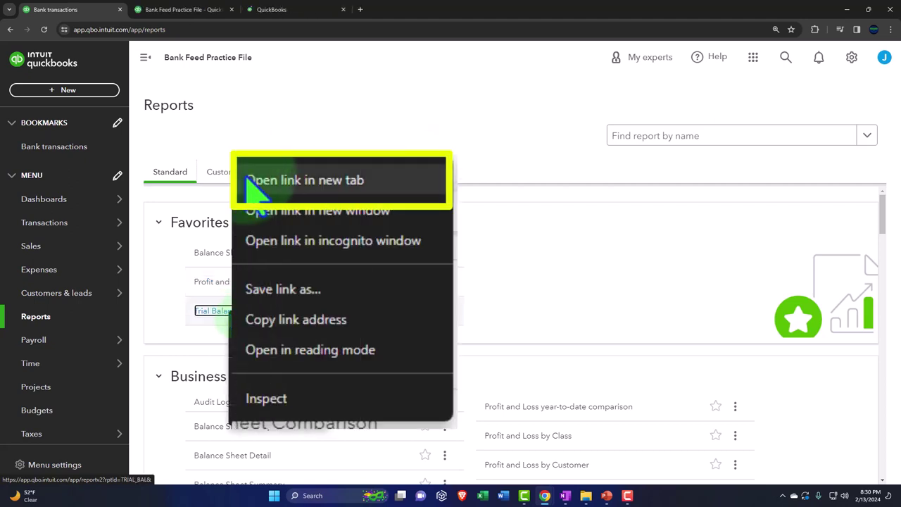
pyautogui.click(249, 182)
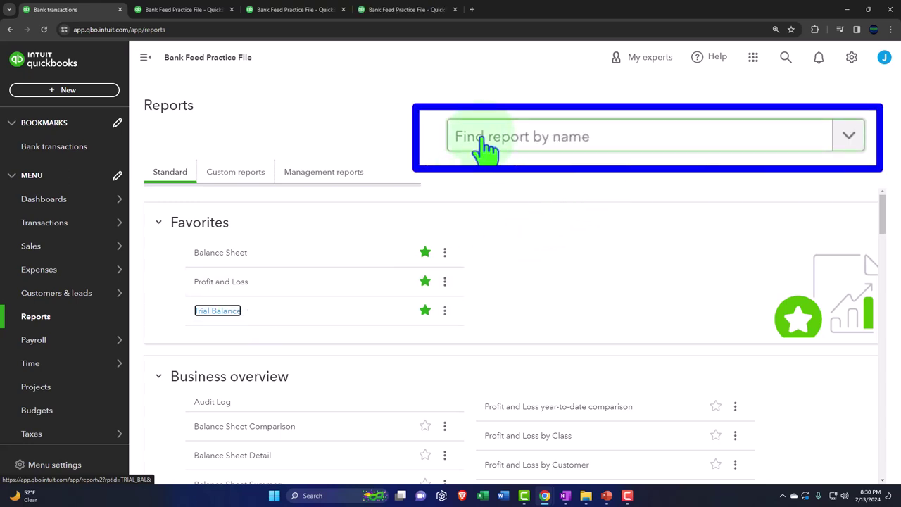
# - Set the Balance Sheet report period to 01/01/2024 through 02/29/2024, with the navigation menu collapsed
pyautogui.click(187, 9)
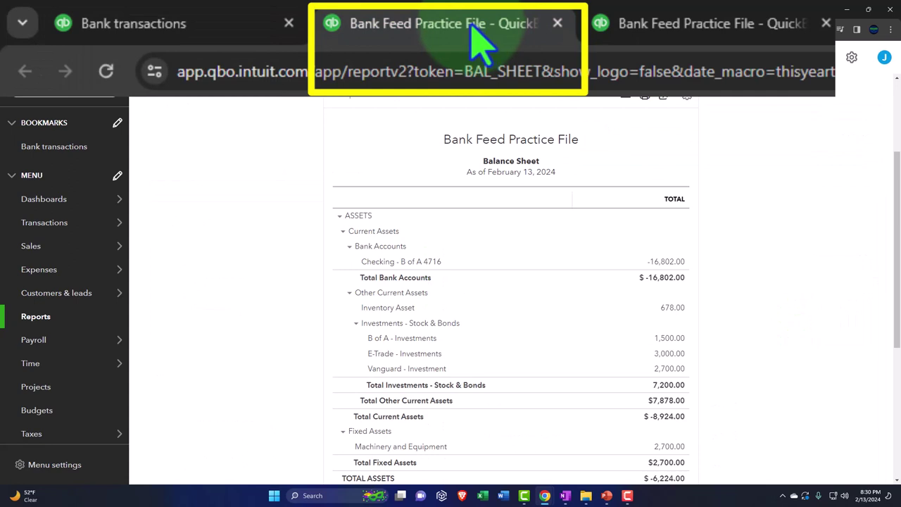
pyautogui.click(141, 62)
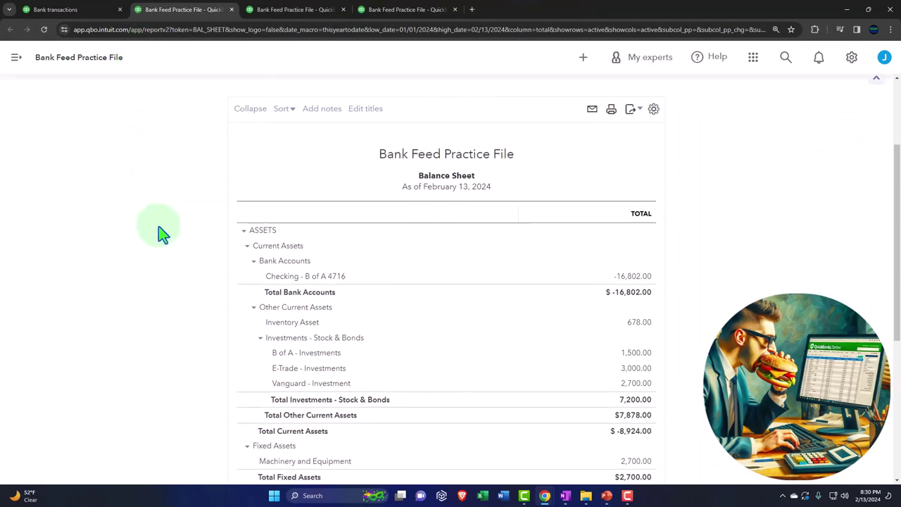
pyautogui.click(191, 150)
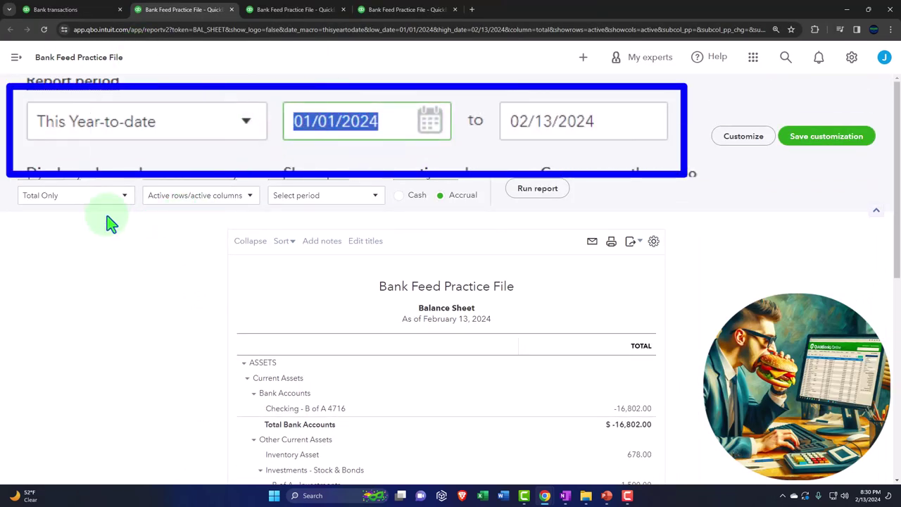
pyautogui.write('010124')
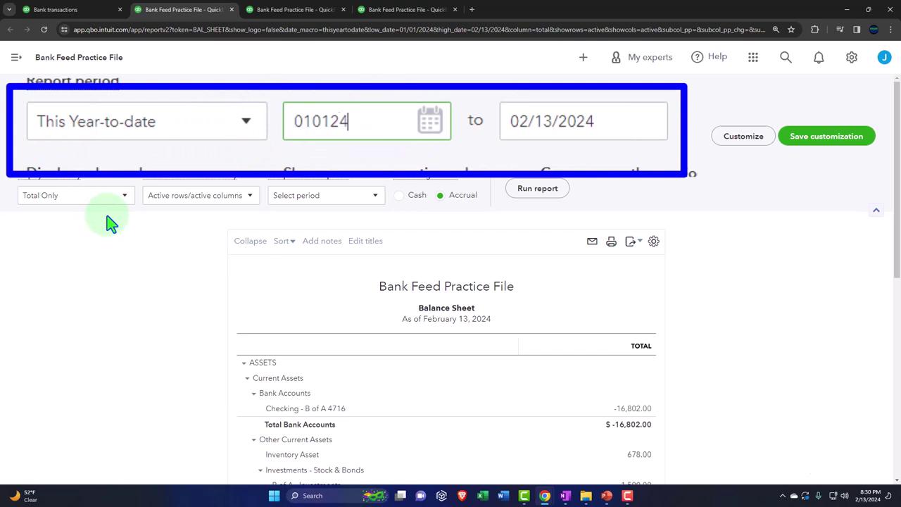
pyautogui.press('Tab')
pyautogui.write('02/29/')
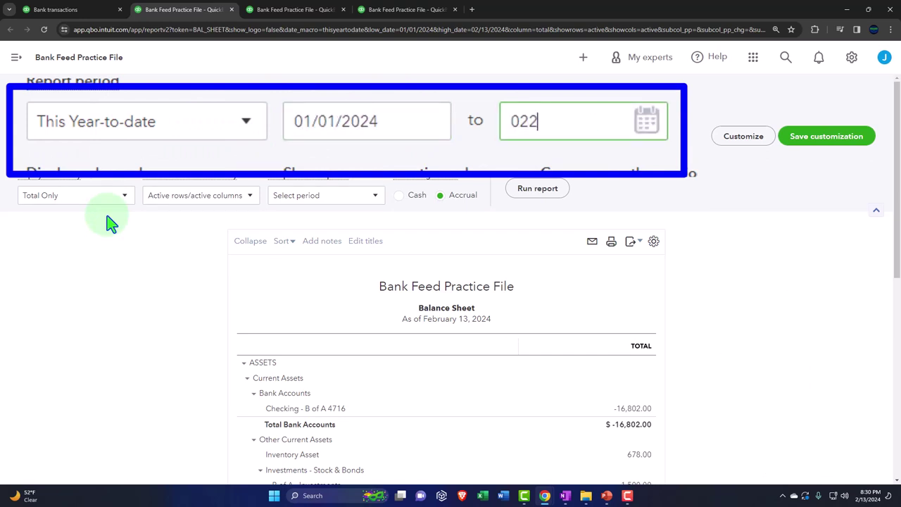
pyautogui.write('2024')
pyautogui.press('Tab')
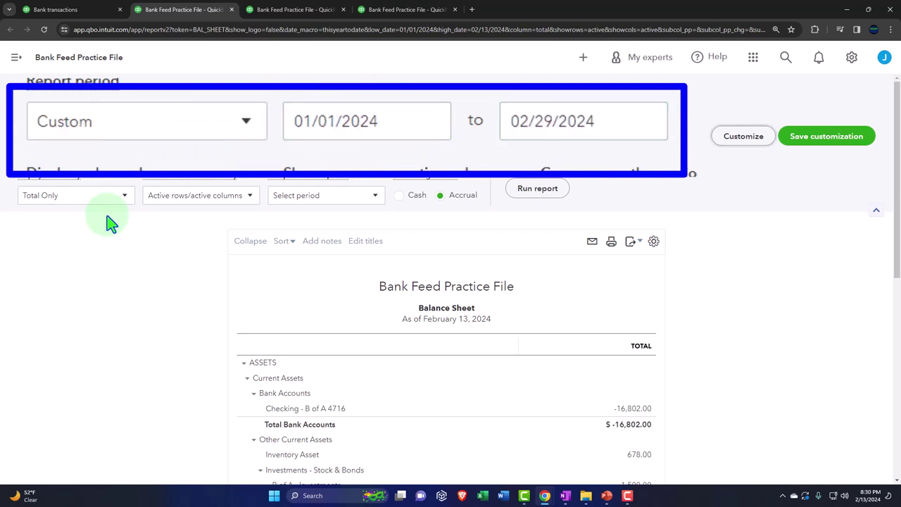
# - Display the Balance Sheet columns by Months and run the report
pyautogui.click(116, 202)
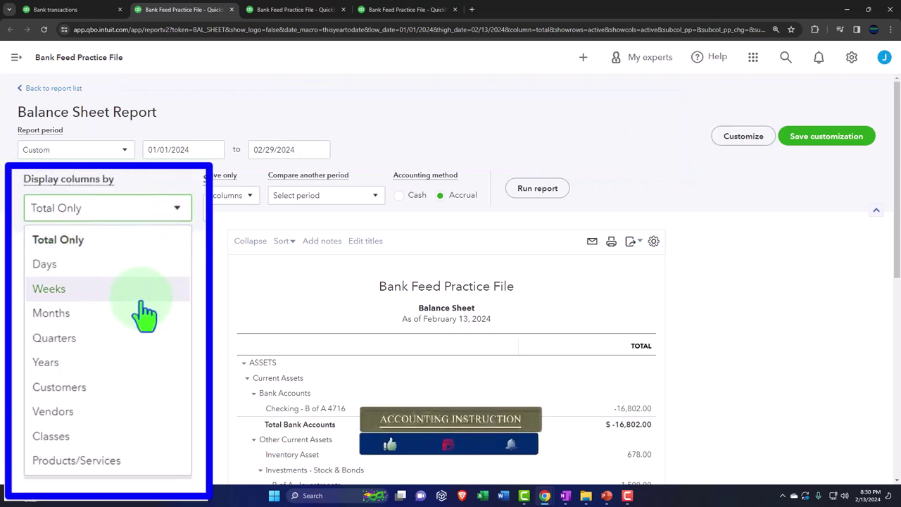
pyautogui.click(99, 273)
pyautogui.click(529, 194)
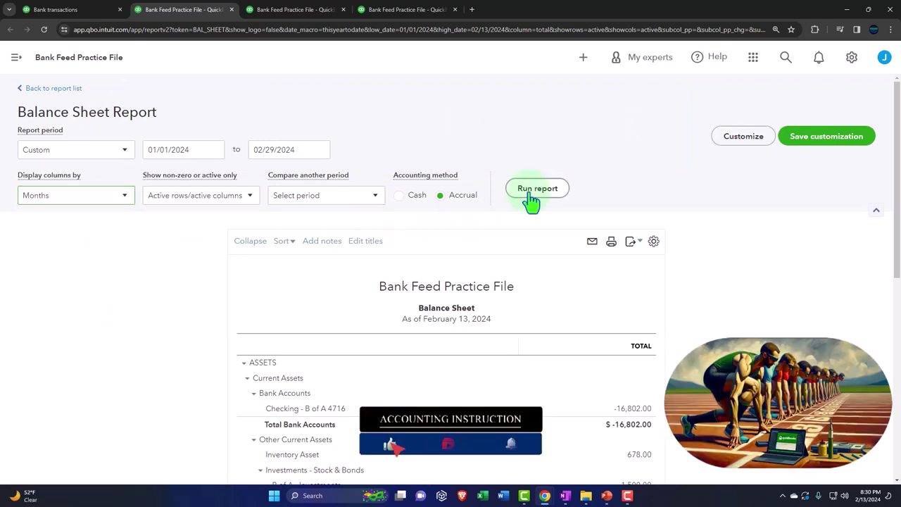
pyautogui.scroll(-2, 493, 161)
# - Set the Profit and Loss report period to 01/01/2024 through 02/29/2024, with the navigation menu collapsed
pyautogui.click(296, 9)
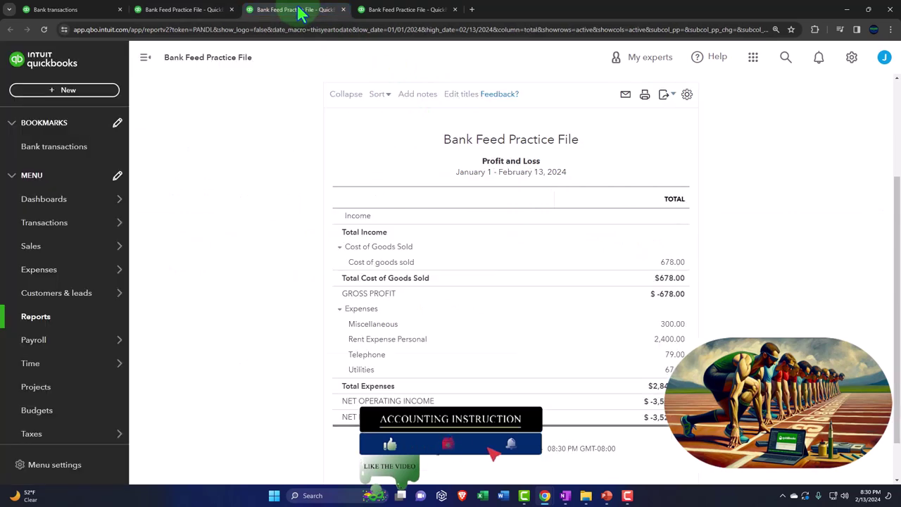
pyautogui.click(145, 57)
pyautogui.scroll(3, 176, 204)
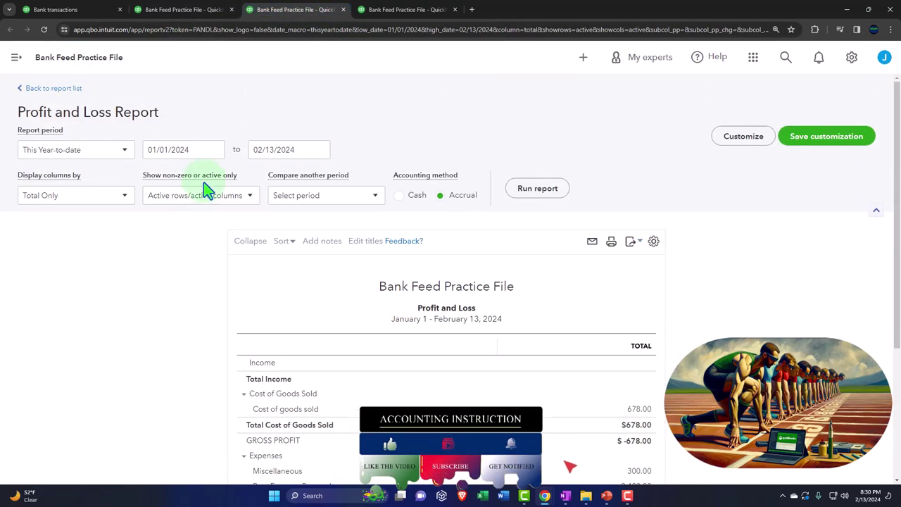
pyautogui.click(274, 129)
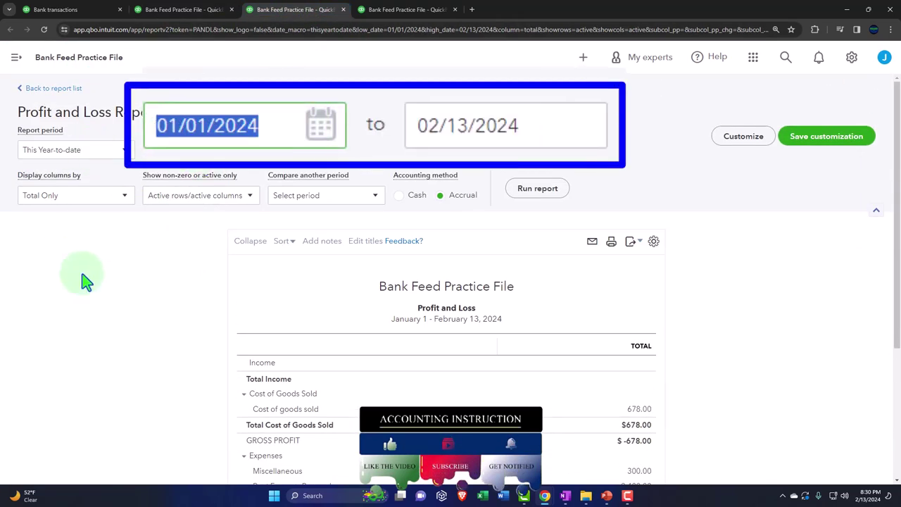
pyautogui.write('01012024')
pyautogui.press('Tab')
pyautogui.write('02/29/2024')
pyautogui.press('Tab')
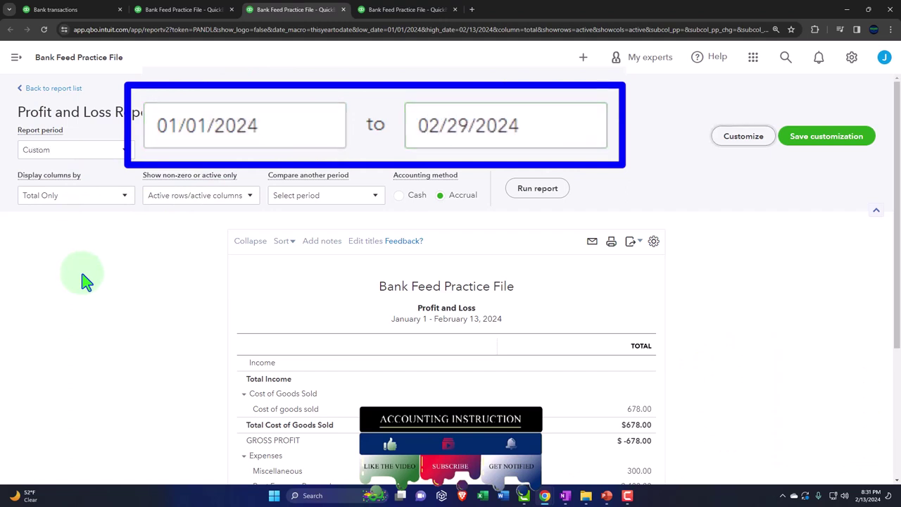
# - Display the Profit and Loss columns by Months and run the report
pyautogui.click(121, 195)
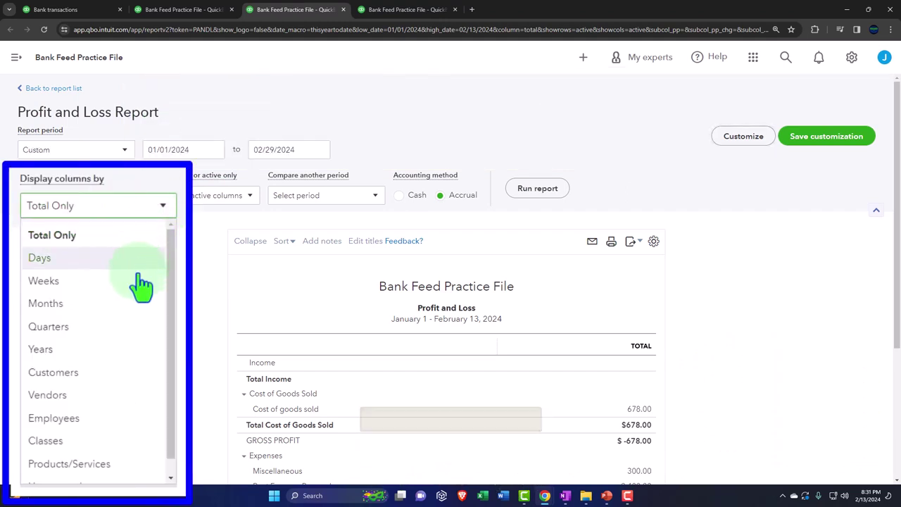
pyautogui.click(134, 312)
pyautogui.click(532, 199)
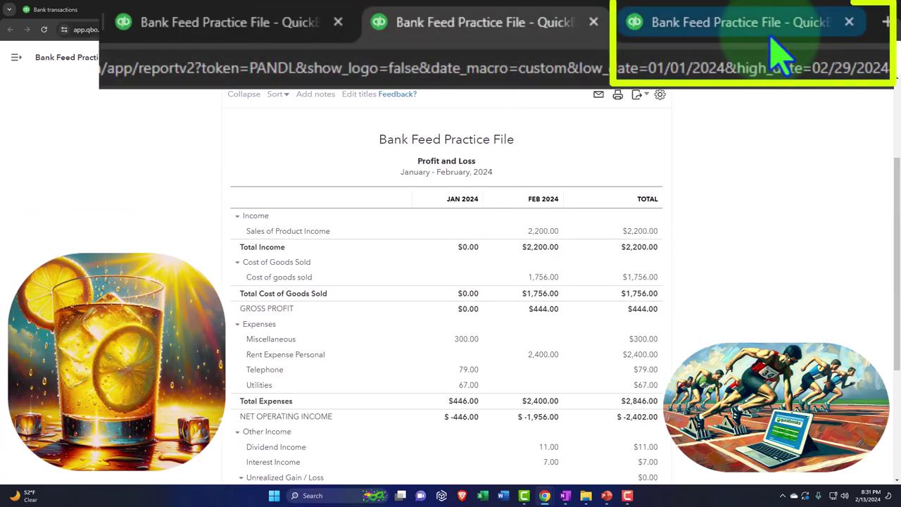
# - Set the Trial Balance report period to 01/01/2024 through 02/29/2024, with the navigation menu collapsed
pyautogui.click(407, 11)
pyautogui.click(156, 58)
pyautogui.scroll(3, 151, 141)
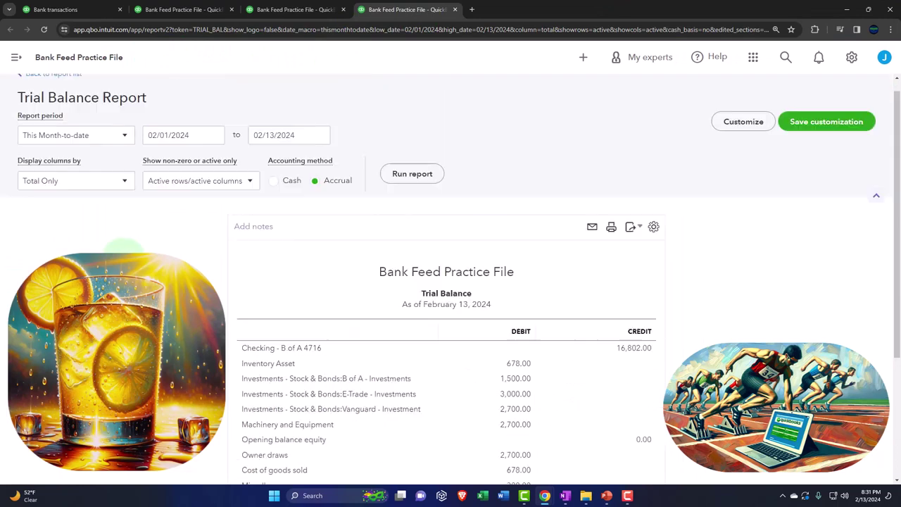
pyautogui.click(396, 131)
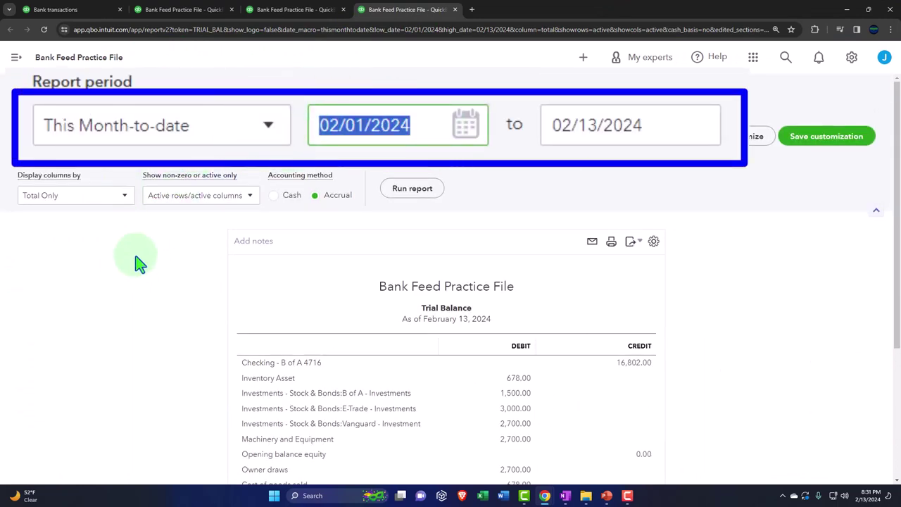
pyautogui.write('01')
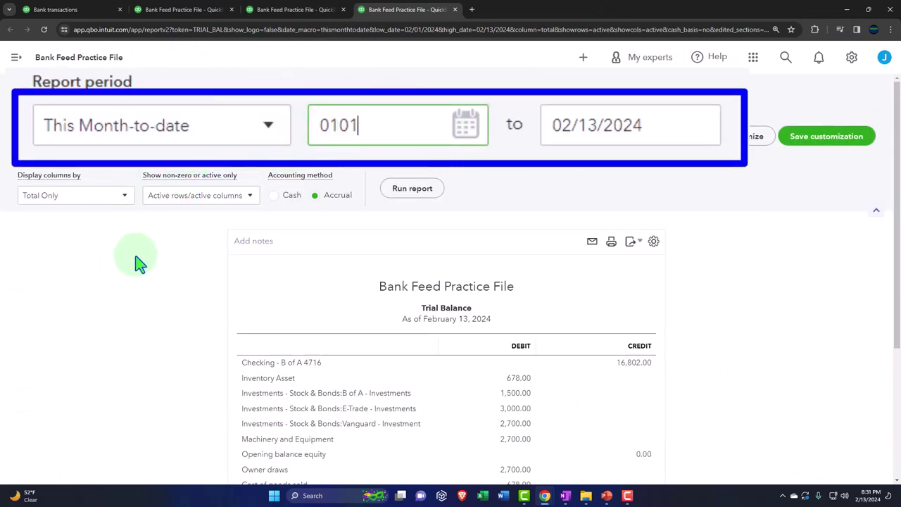
pyautogui.write('/01/2024')
pyautogui.press('Tab')
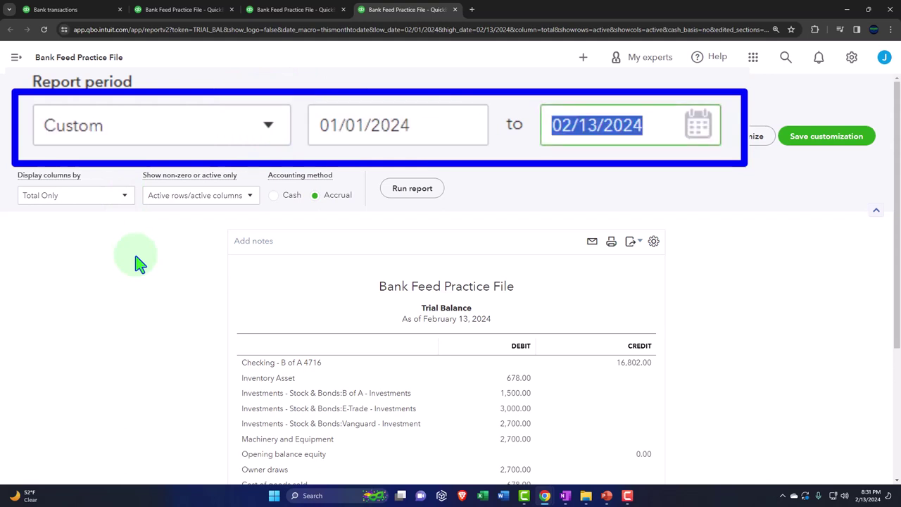
pyautogui.write('022924')
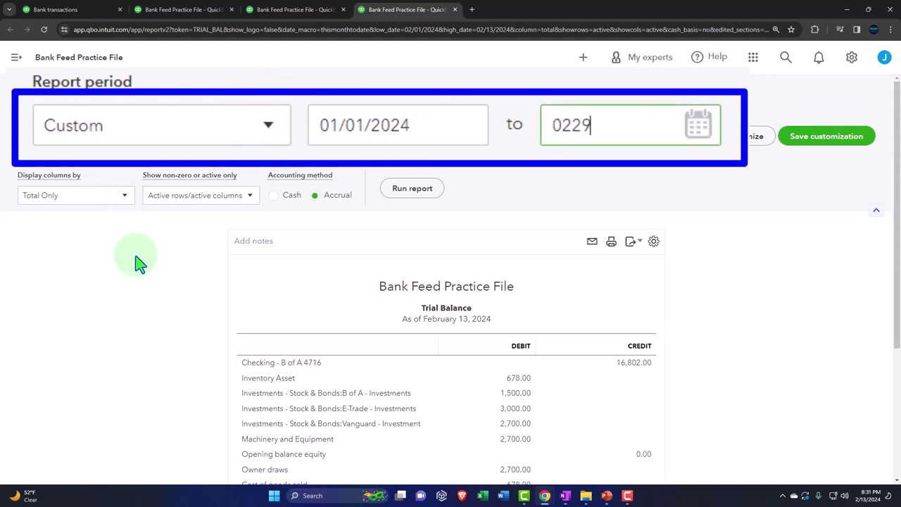
pyautogui.click(139, 263)
# - Display the Trial Balance columns by Months and run the report
pyautogui.click(125, 198)
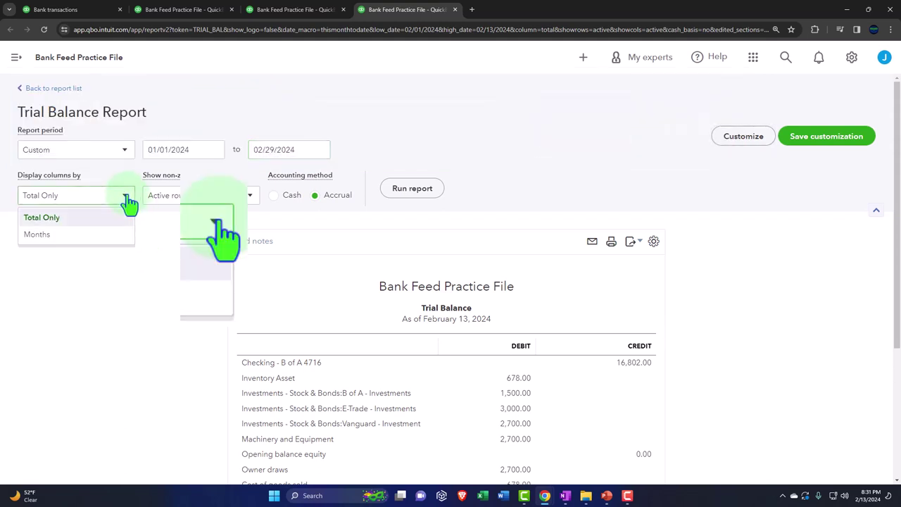
pyautogui.click(134, 299)
pyautogui.click(412, 188)
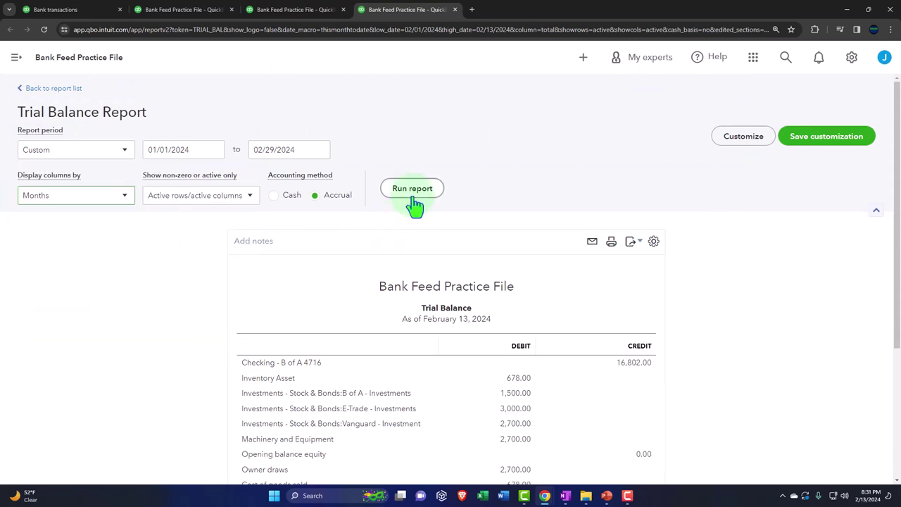
pyautogui.scroll(-2, 415, 201)
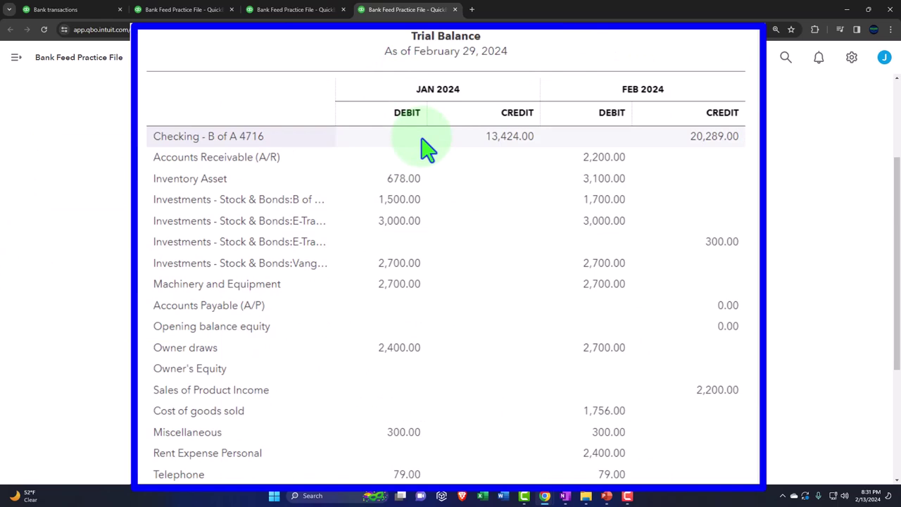
# - Review the monthly asset, liability and equity accounts on the Balance Sheet
pyautogui.click(185, 10)
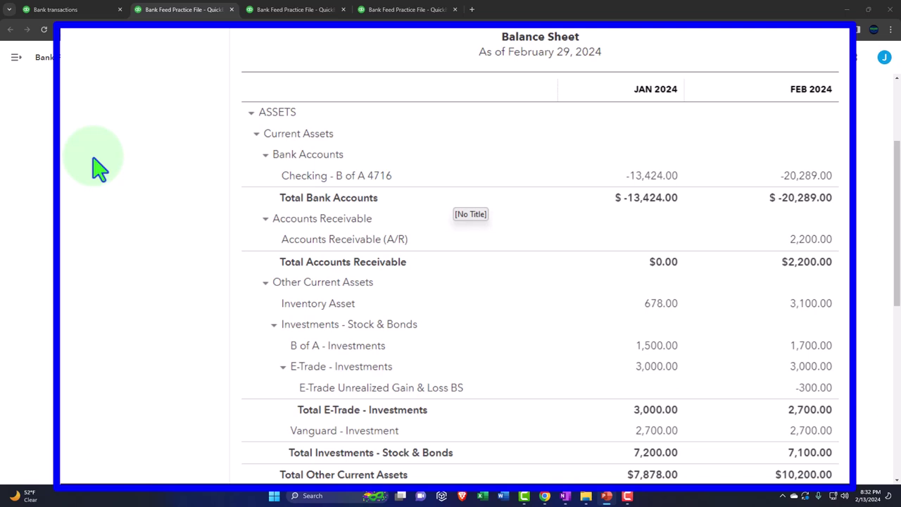
pyautogui.scroll(-5, 99, 169)
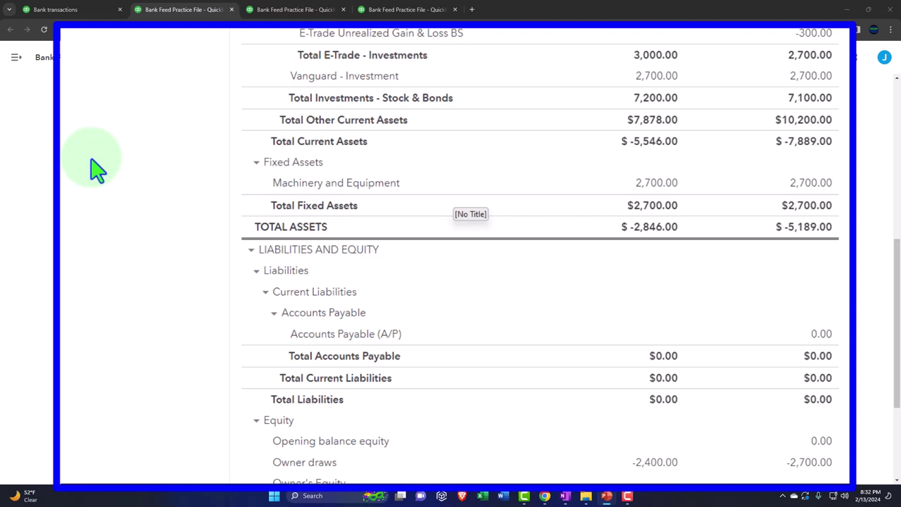
pyautogui.scroll(4, 99, 169)
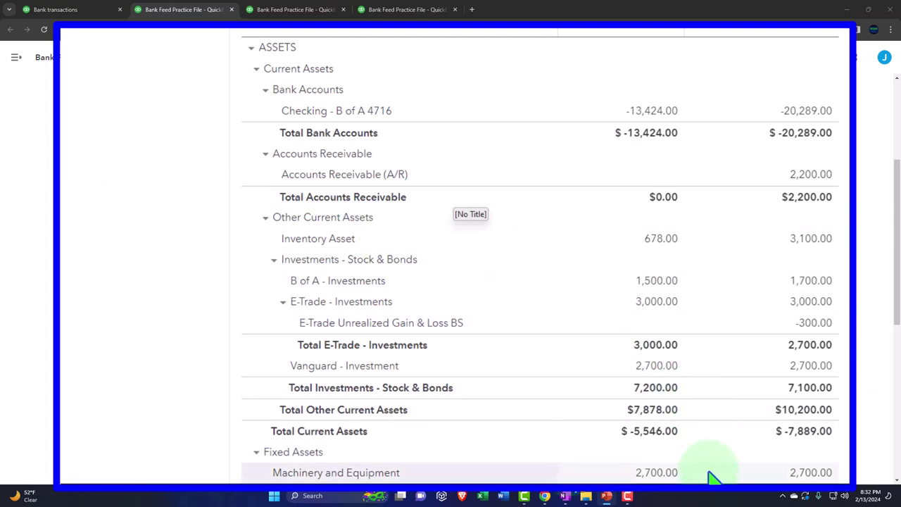
# - Consult the QuickBooks Flow Chart page in OneNote, and look over the list of new transaction forms in QuickBooks
pyautogui.click(569, 496)
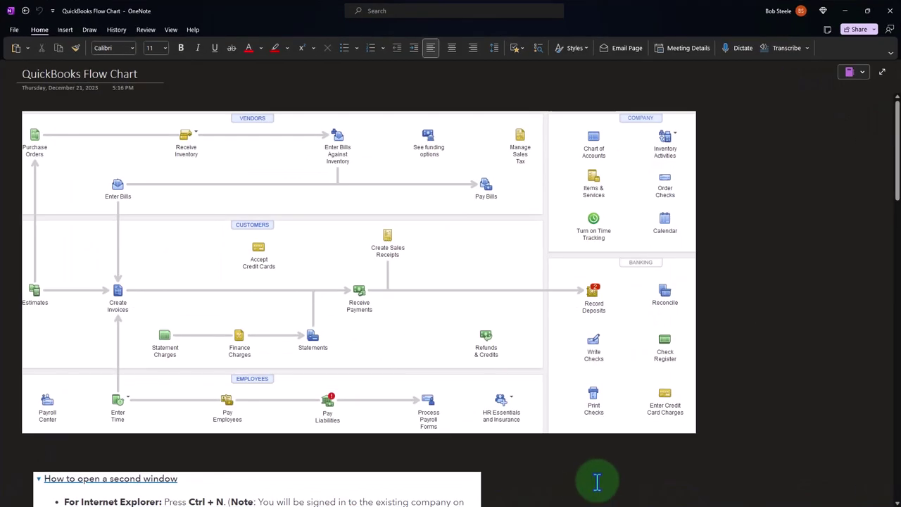
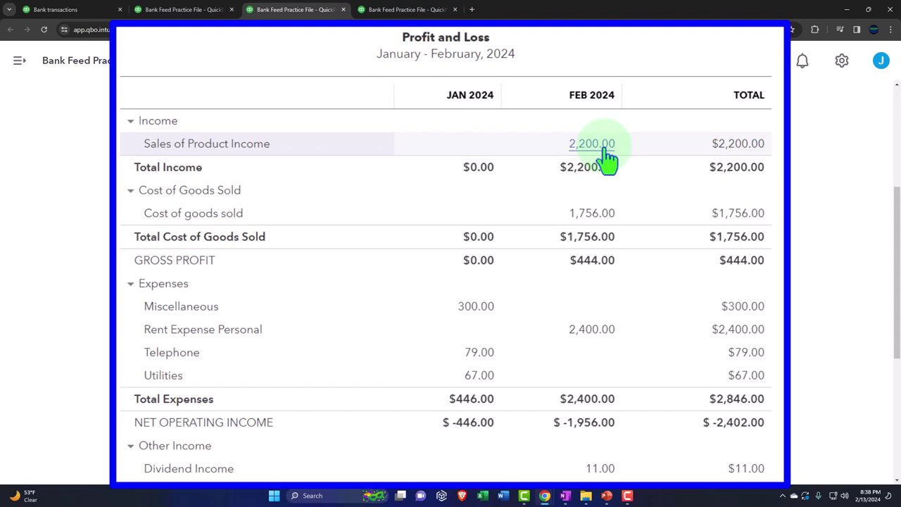
pyautogui.click(521, 60)
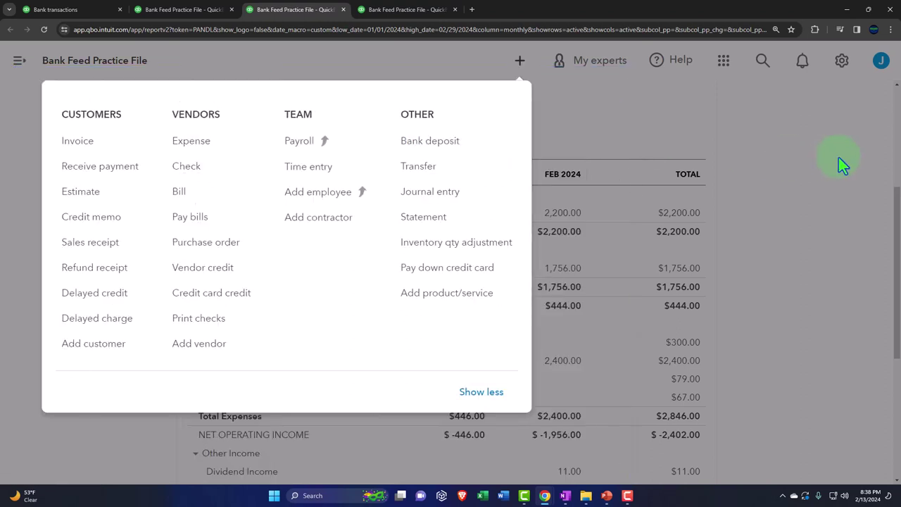
pyautogui.click(839, 157)
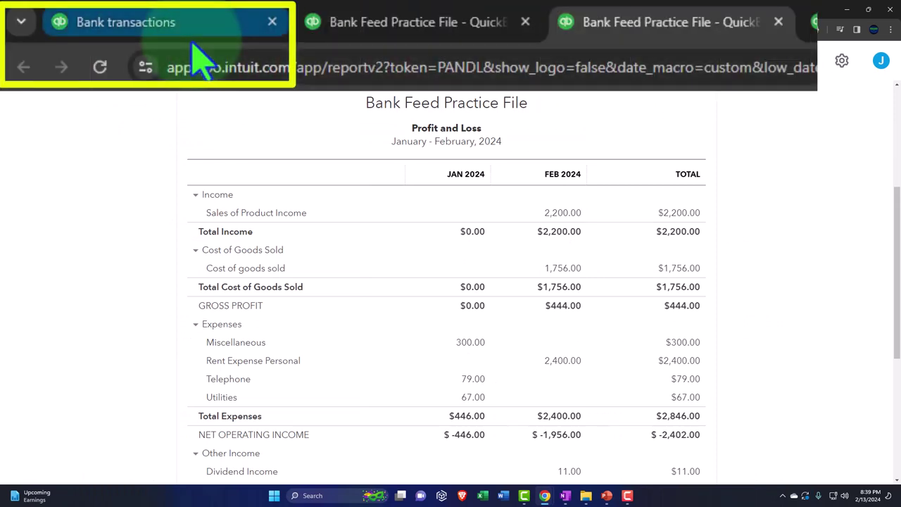
# - Open the Bank transactions page for the checking account with the navigation menu collapsed
pyautogui.hotkey('alt', 'Left')
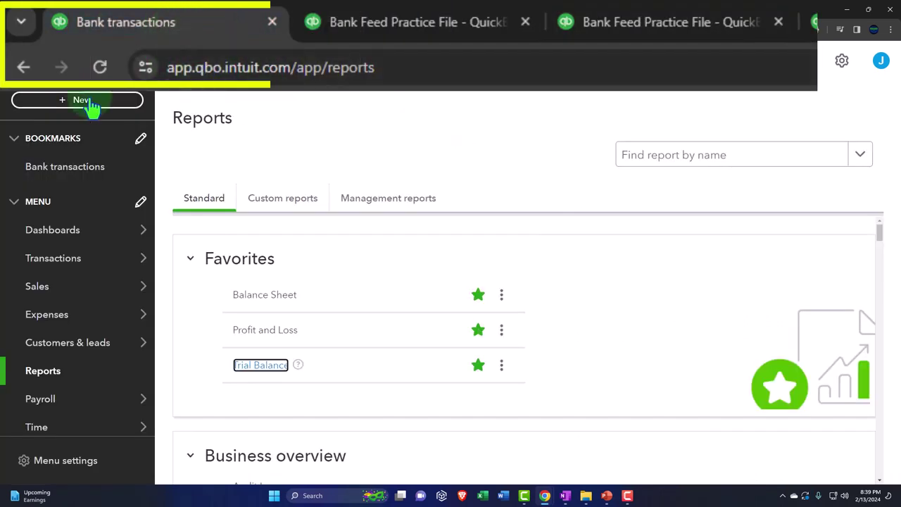
pyautogui.click(64, 262)
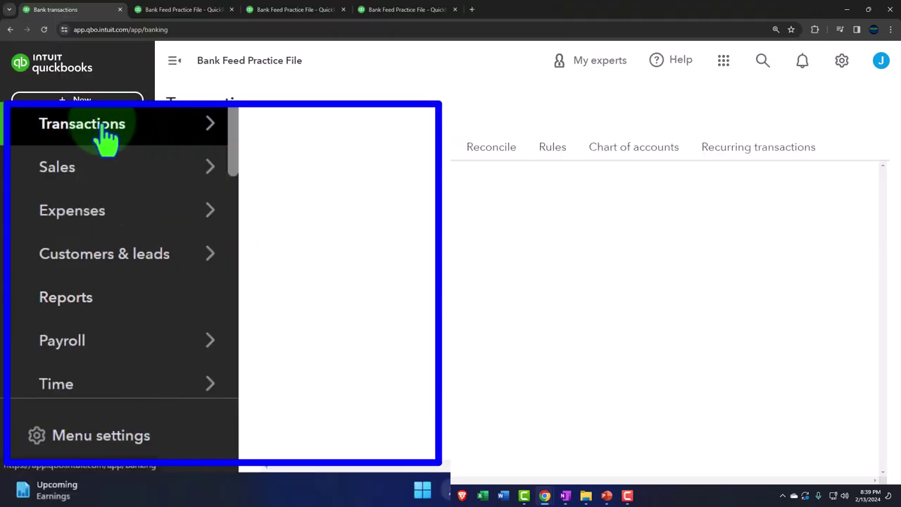
pyautogui.click(175, 61)
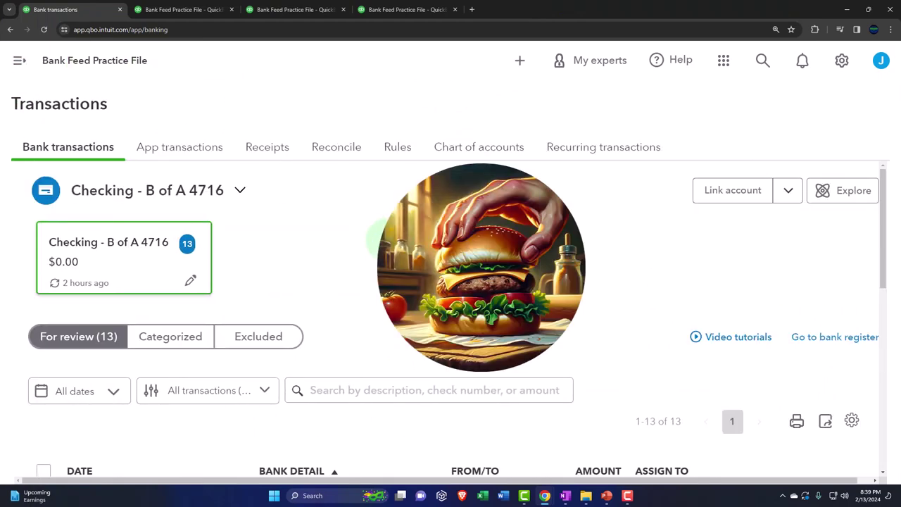
pyautogui.scroll(-4, 386, 240)
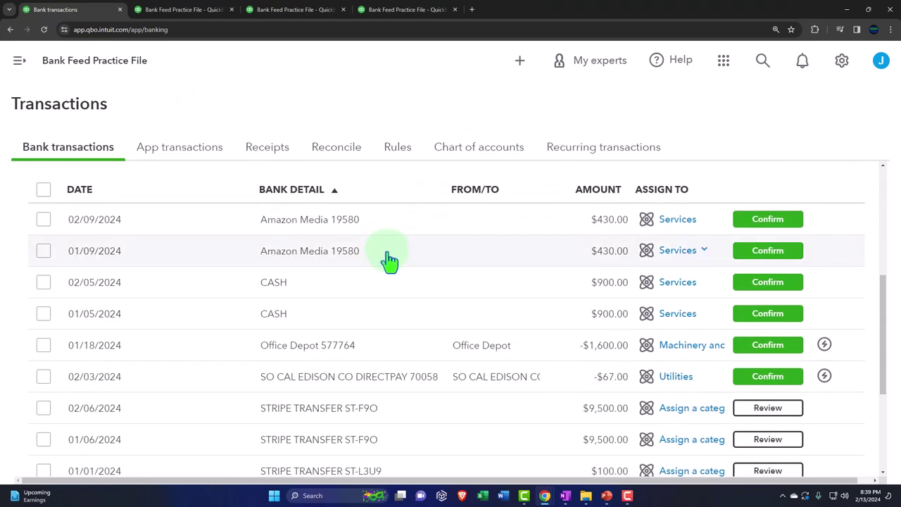
pyautogui.scroll(2, 388, 262)
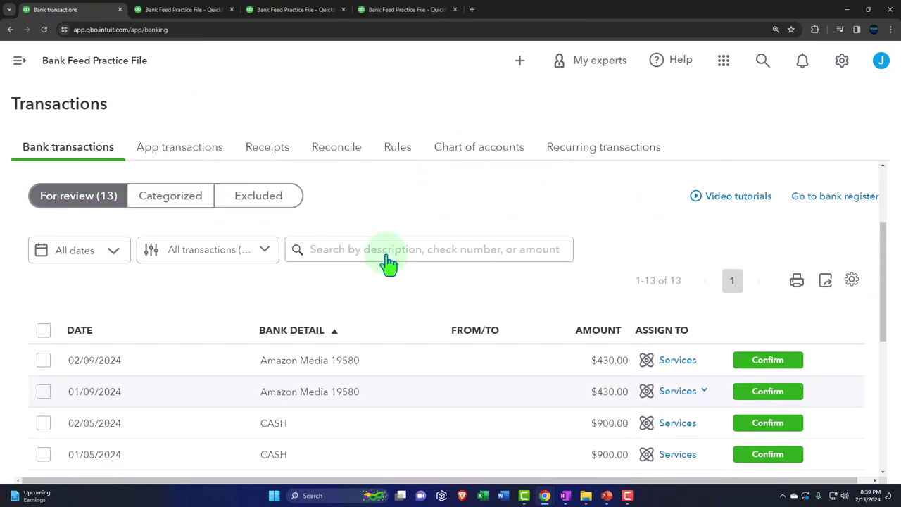
pyautogui.click(245, 261)
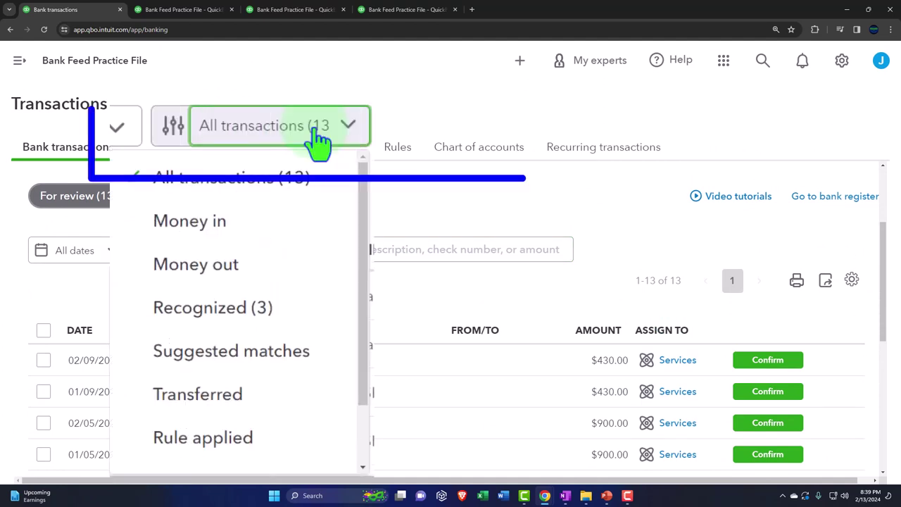
pyautogui.click(231, 271)
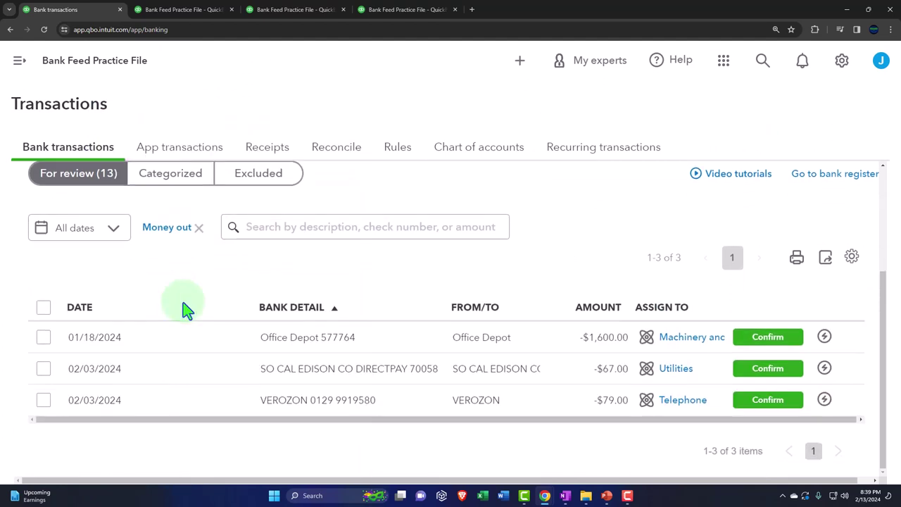
pyautogui.click(202, 237)
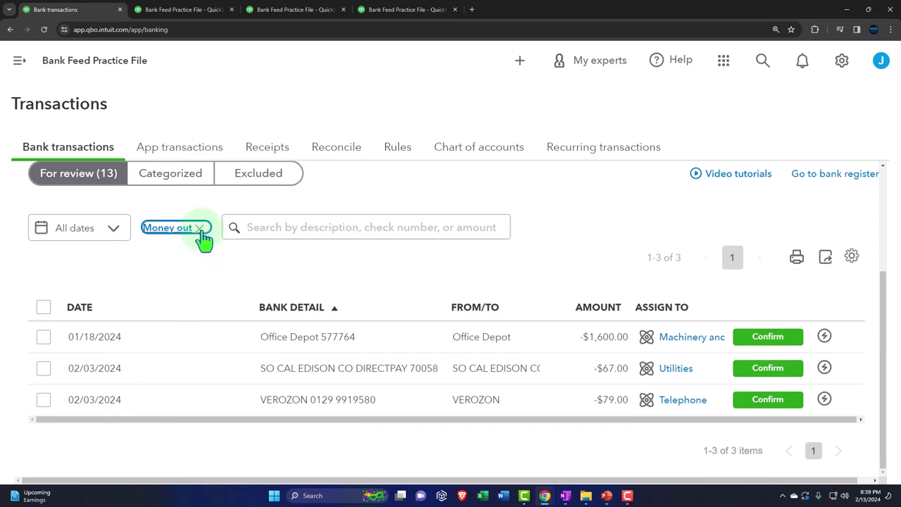
# - Filter the for-review bank transactions to Money in and look through the listed deposits
pyautogui.click(205, 239)
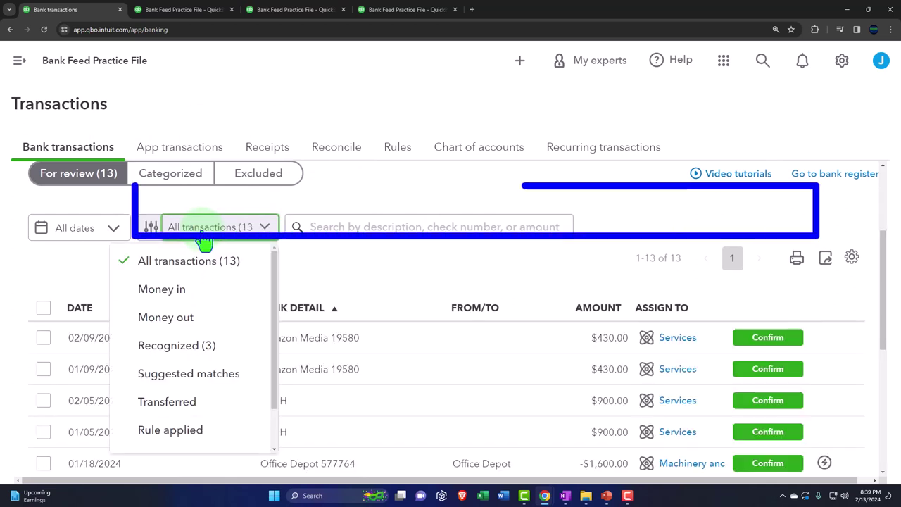
pyautogui.click(193, 296)
pyautogui.scroll(-2, 193, 295)
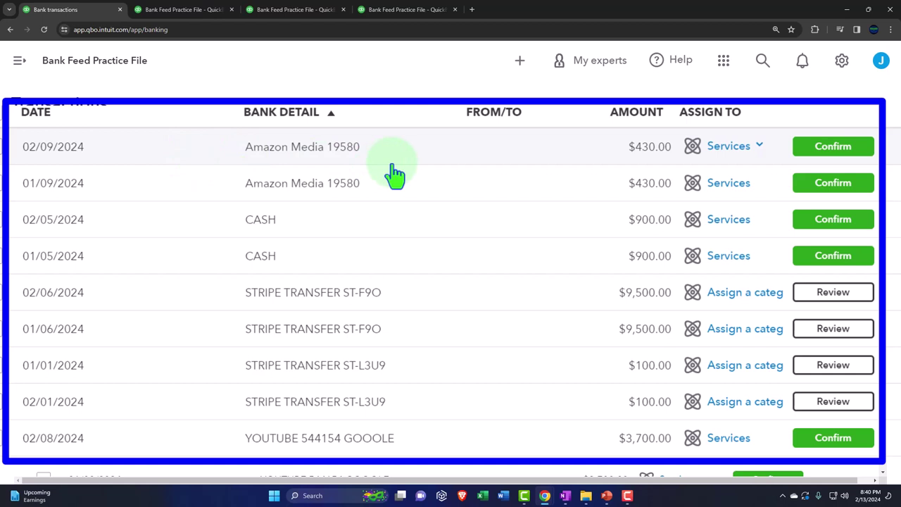
pyautogui.scroll(-3, 394, 176)
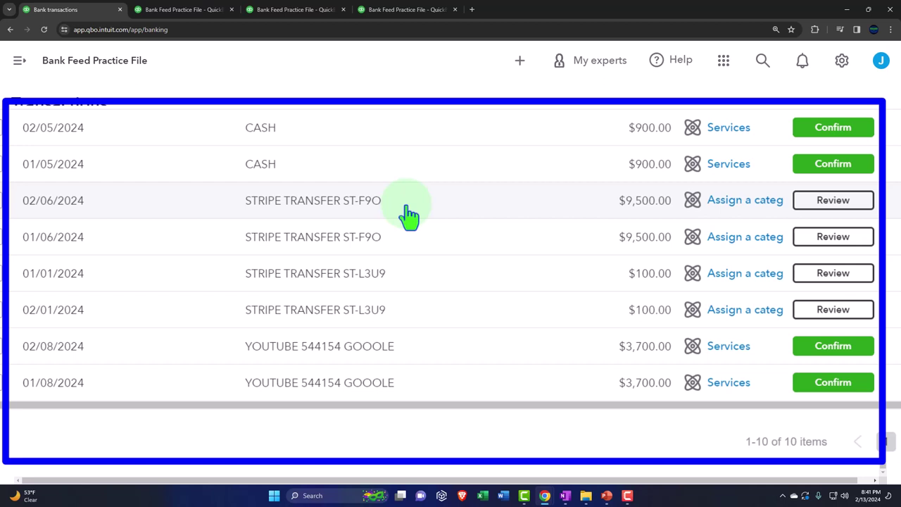
# - Expand the 02/08/2024 YouTube deposit and save YOUTUBE, copied from its memo, as a new customer for it
pyautogui.click(295, 352)
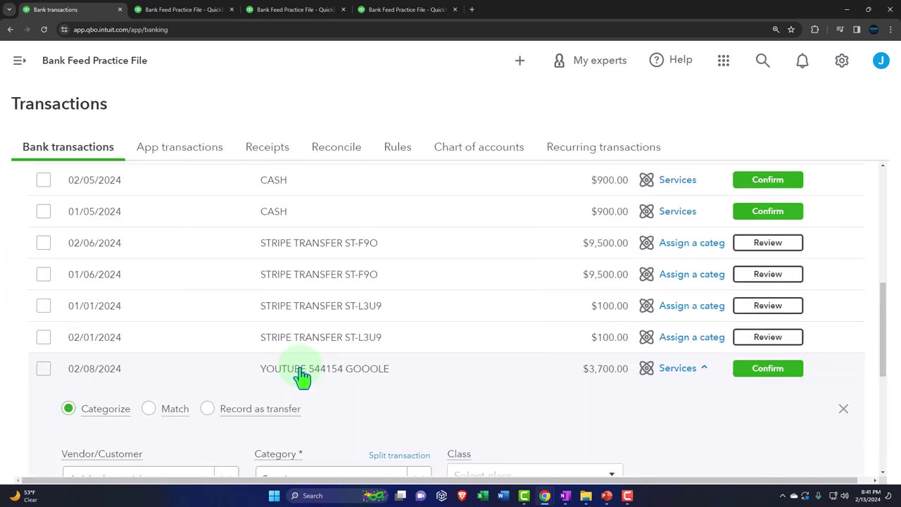
pyautogui.scroll(-1, 303, 378)
pyautogui.scroll(-2, 303, 379)
pyautogui.click(227, 302)
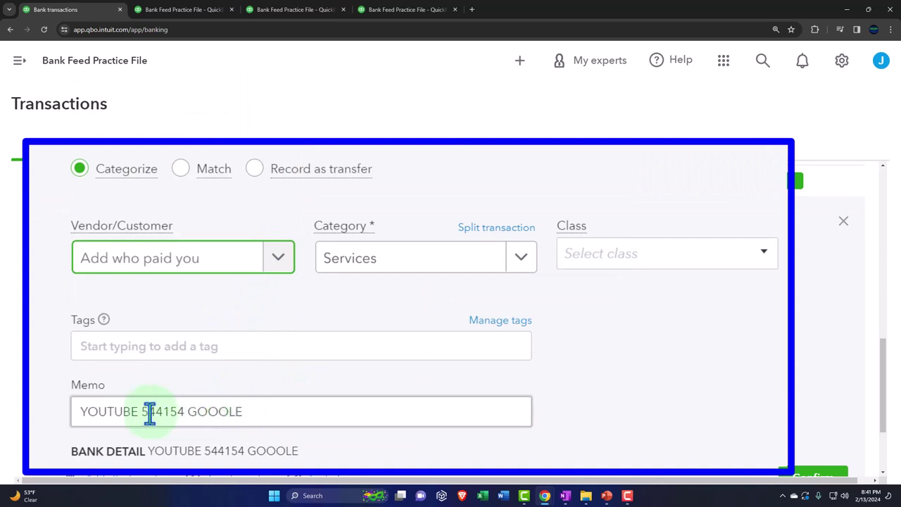
pyautogui.moveTo(135, 412); pyautogui.dragTo(61, 409)
pyautogui.hotkey('ctrl', 'c')
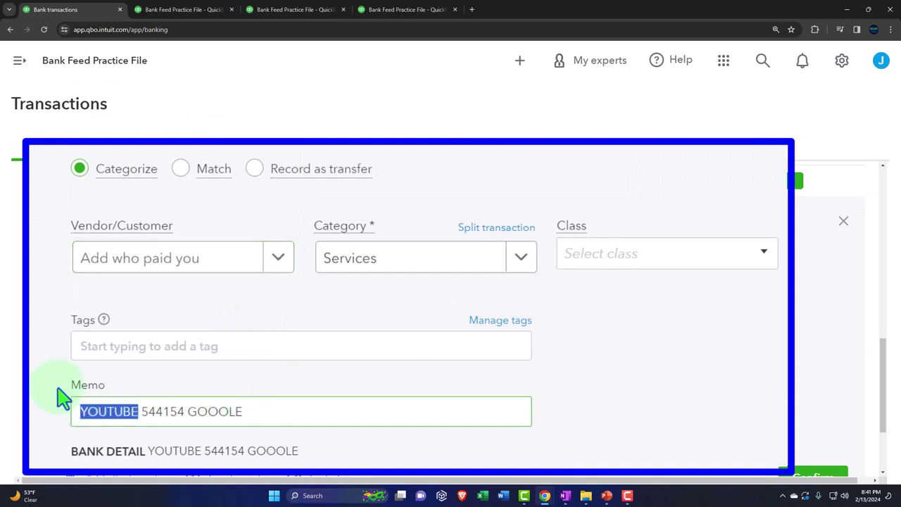
pyautogui.click(125, 272)
pyautogui.hotkey('ctrl', 'v')
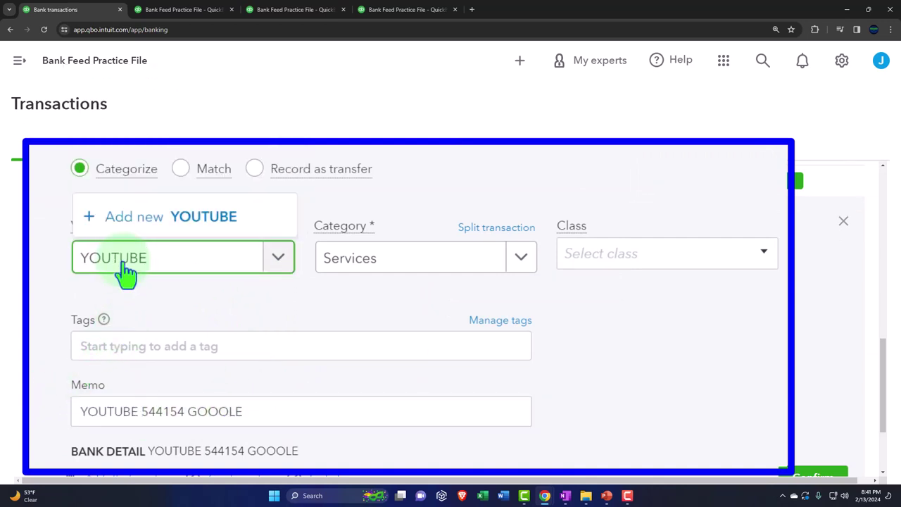
pyautogui.press('Return')
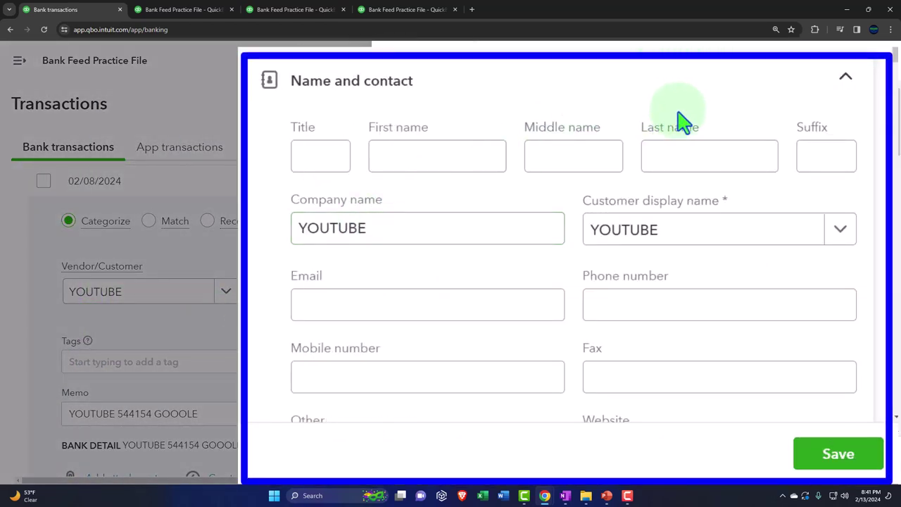
pyautogui.click(837, 459)
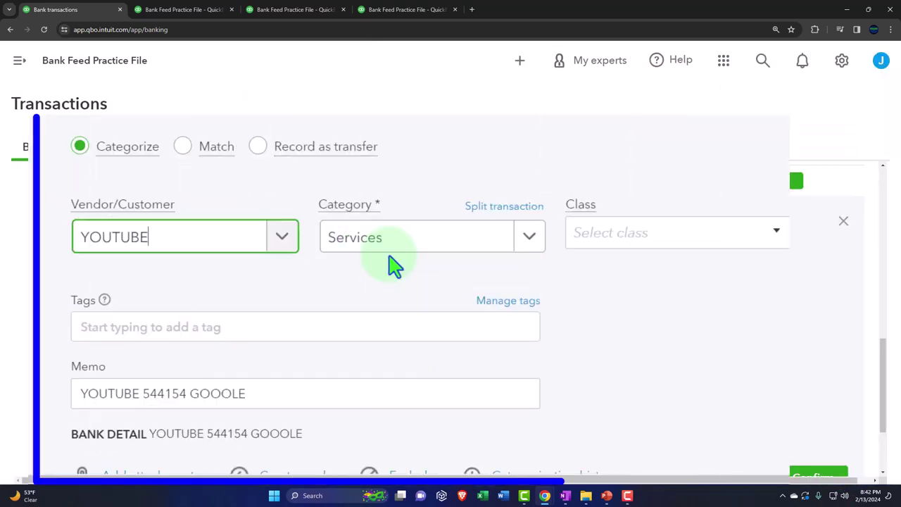
# - Start a new category account for the deposit with account type Income and detail type Other Primary Income
pyautogui.click(527, 243)
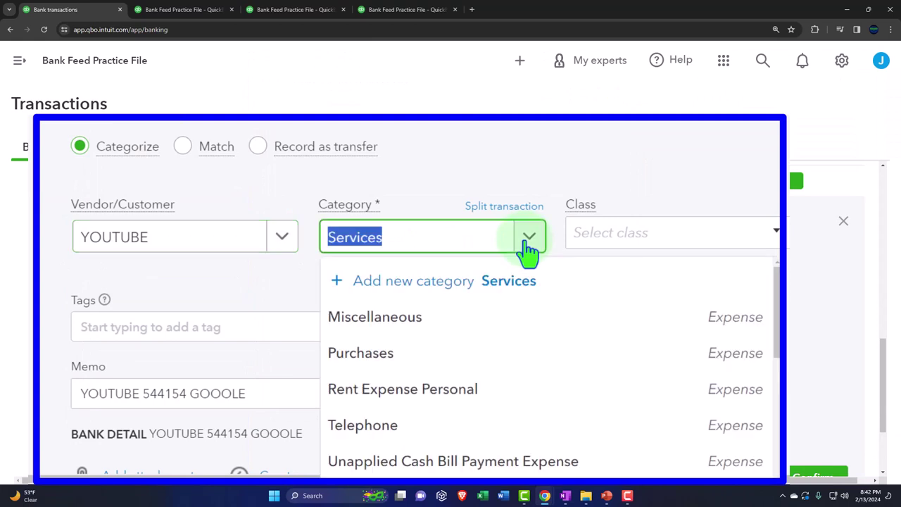
pyautogui.click(429, 292)
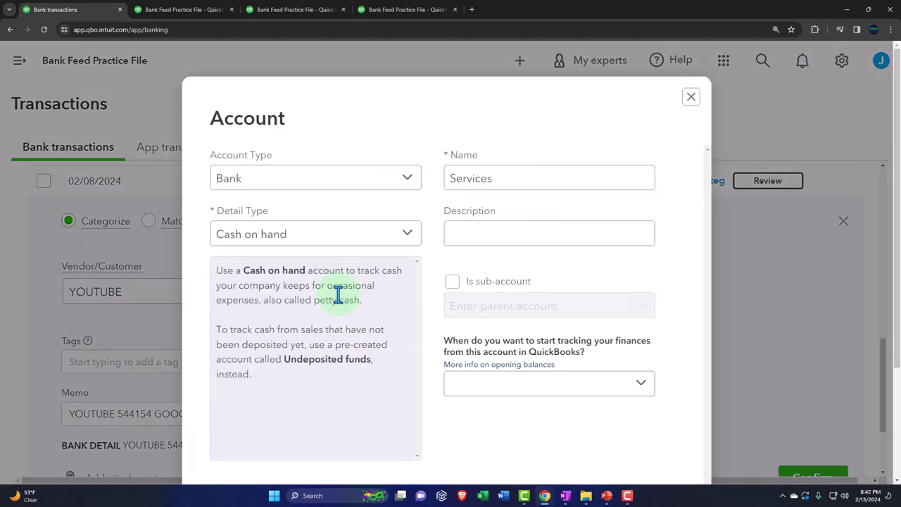
pyautogui.click(400, 137)
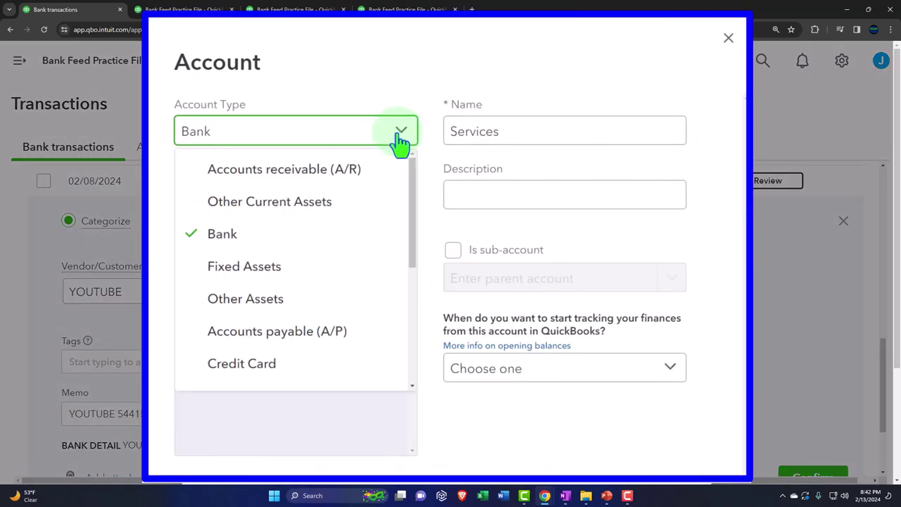
pyautogui.scroll(-5, 299, 247)
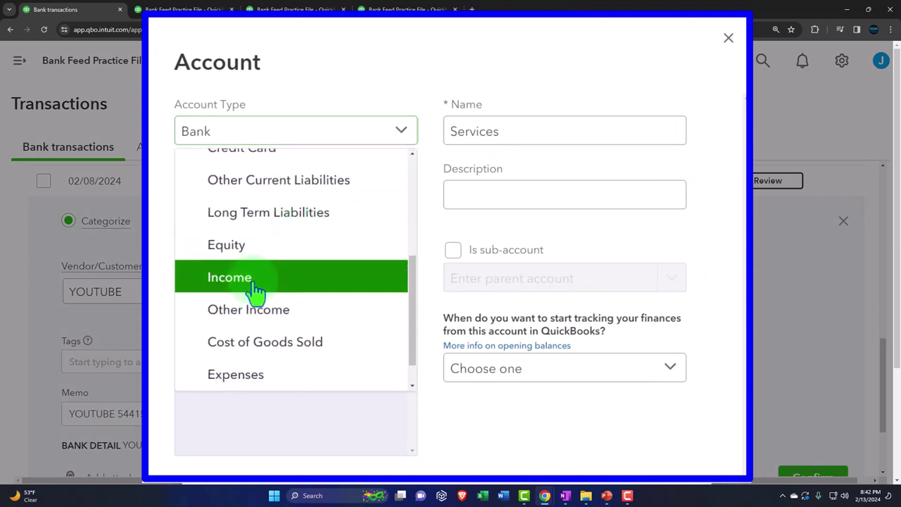
pyautogui.click(255, 290)
pyautogui.click(383, 205)
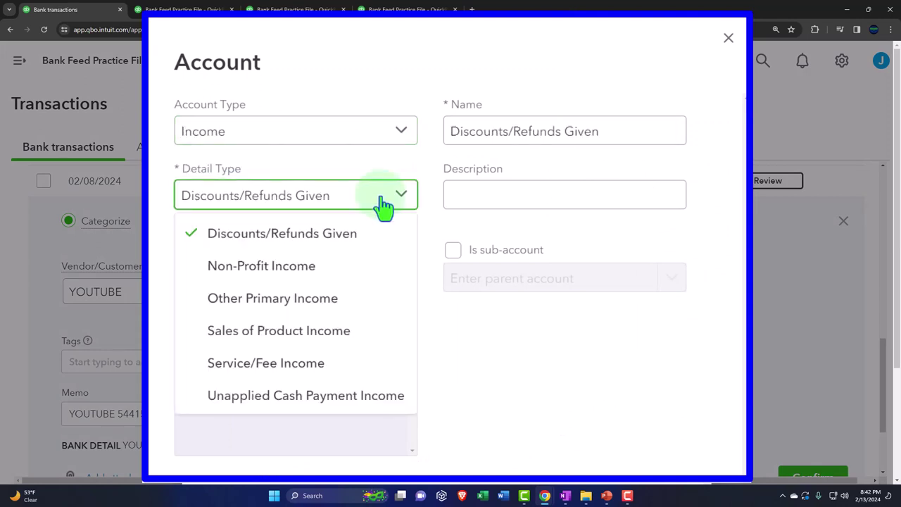
pyautogui.click(350, 301)
# - Name the new account YOUTUBE Income and save it as the deposit's category
pyautogui.moveTo(584, 131); pyautogui.dragTo(255, 134)
pyautogui.hotkey('ctrl', 'v')
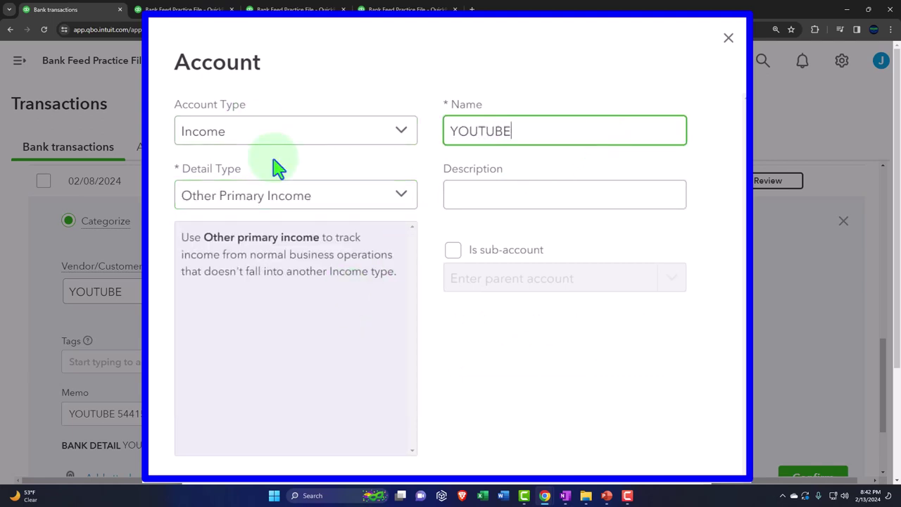
pyautogui.write('Income')
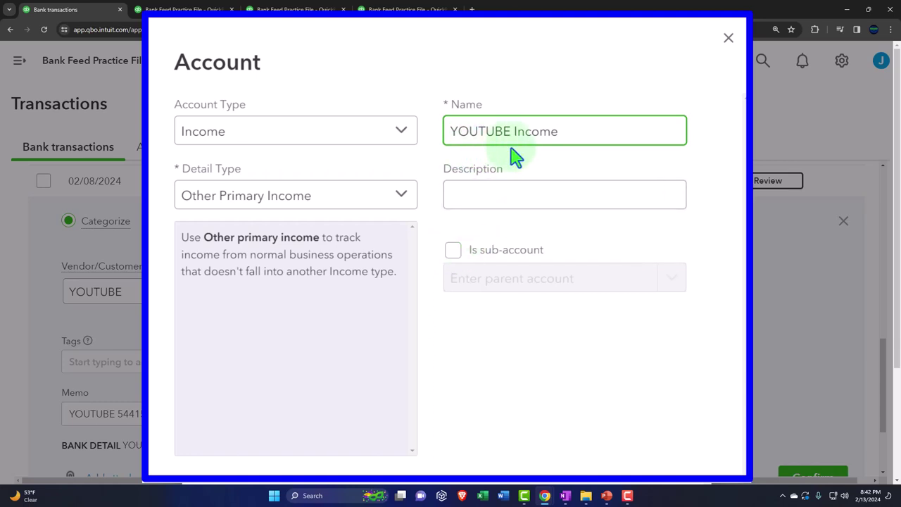
pyautogui.scroll(-2, 508, 250)
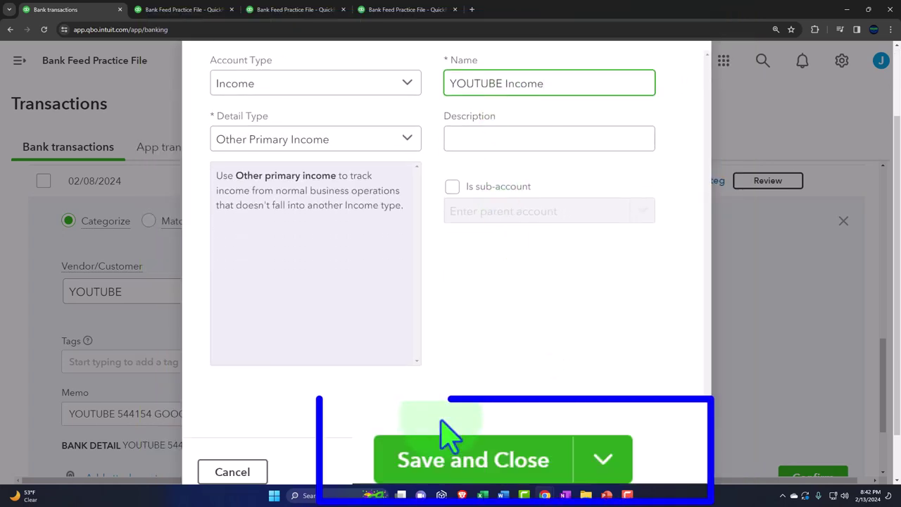
pyautogui.click(582, 472)
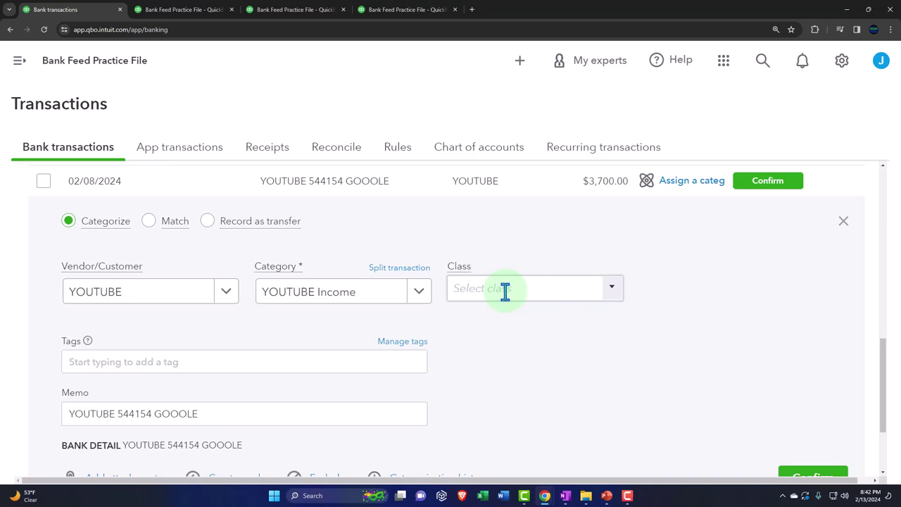
# - Start a bank rule from the 02/08/2024 YouTube deposit and name it YOUTUBE
pyautogui.scroll(-1, 505, 291)
pyautogui.scroll(-1, 505, 292)
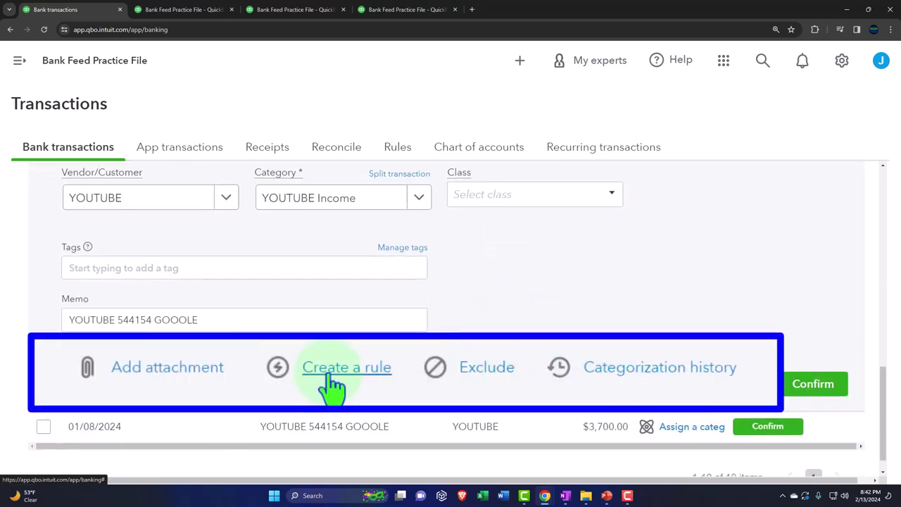
pyautogui.click(330, 380)
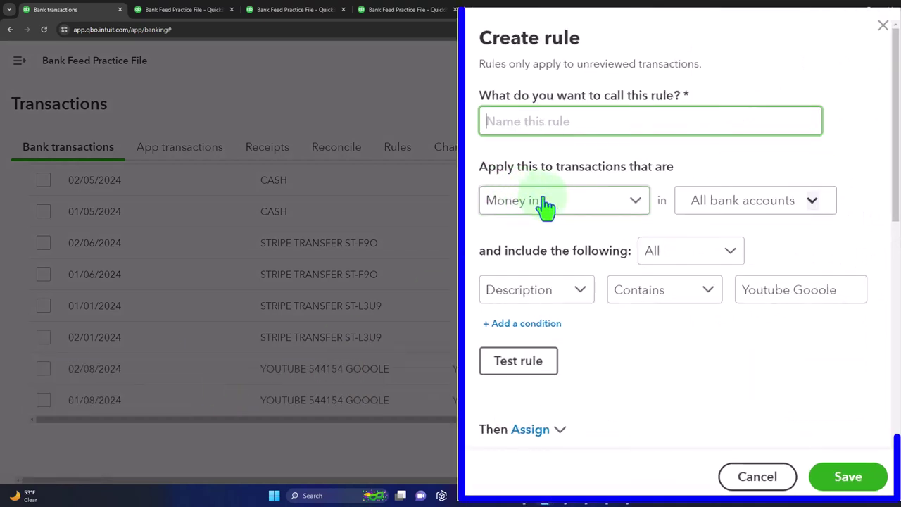
pyautogui.write('YOUTUBE')
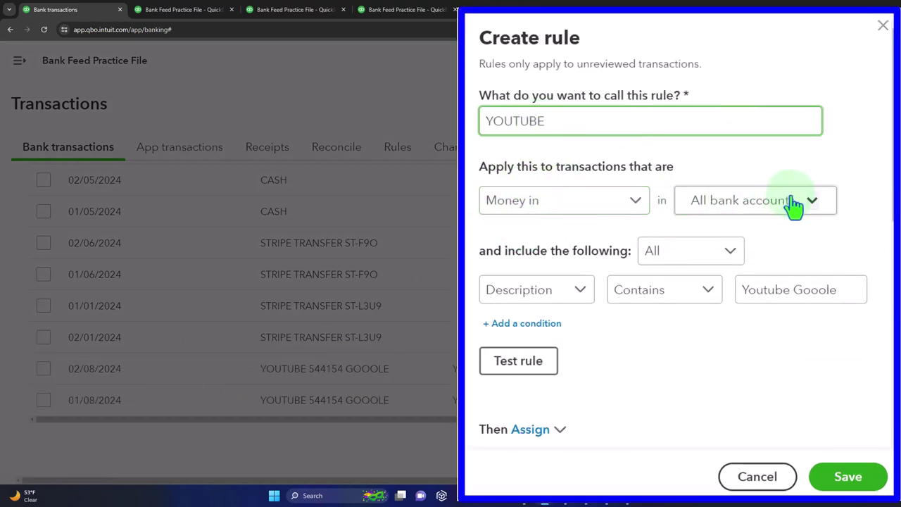
pyautogui.click(815, 206)
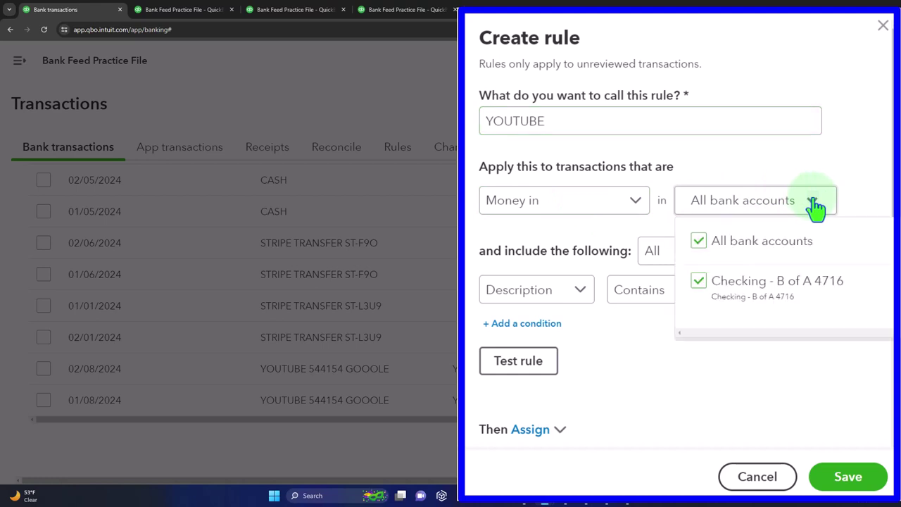
pyautogui.click(815, 204)
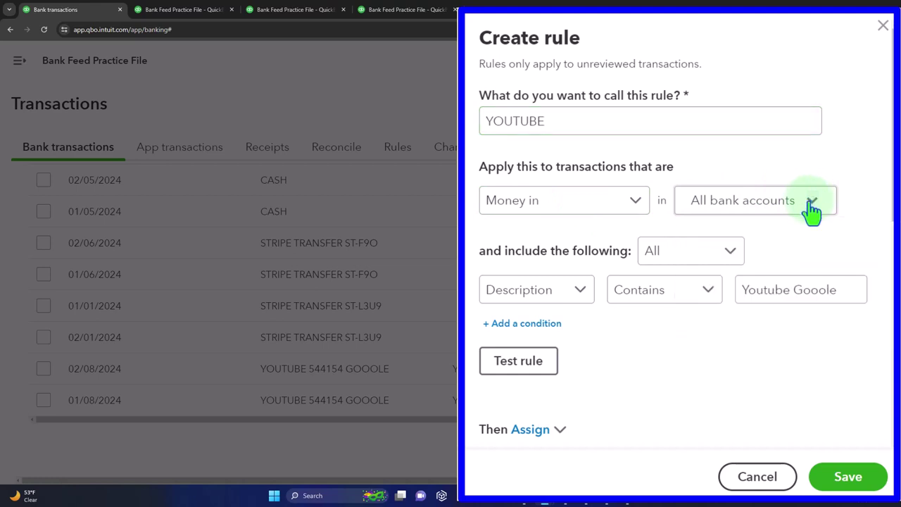
pyautogui.click(736, 262)
pyautogui.click(736, 262)
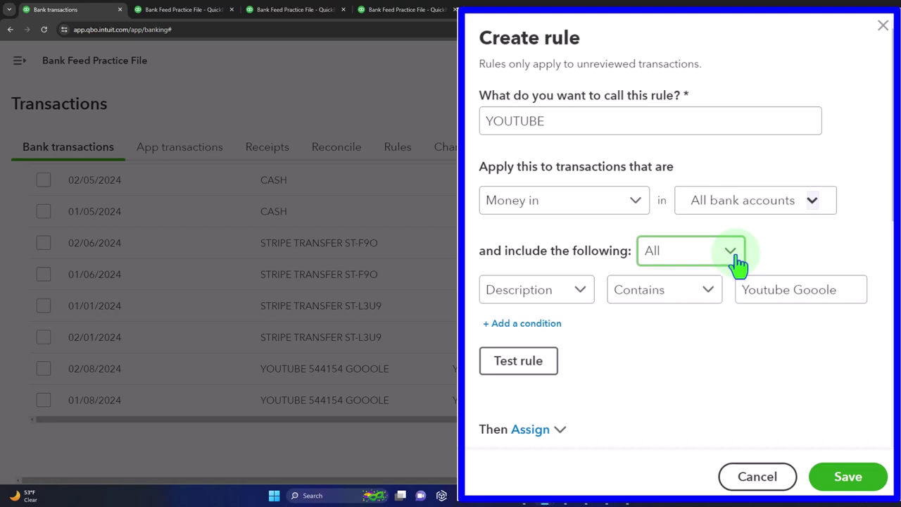
# - Set the YOUTUBE rule's condition to bank text that contains Youtube
pyautogui.click(580, 293)
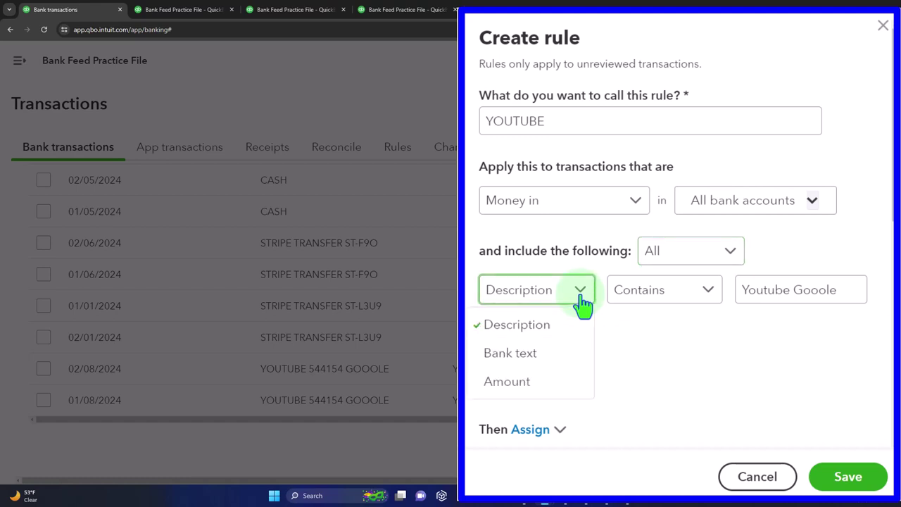
pyautogui.click(573, 354)
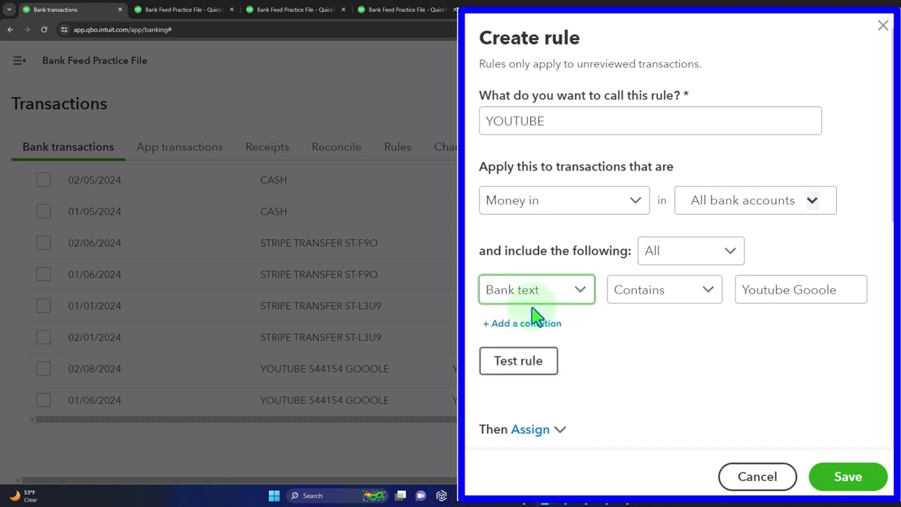
pyautogui.click(709, 304)
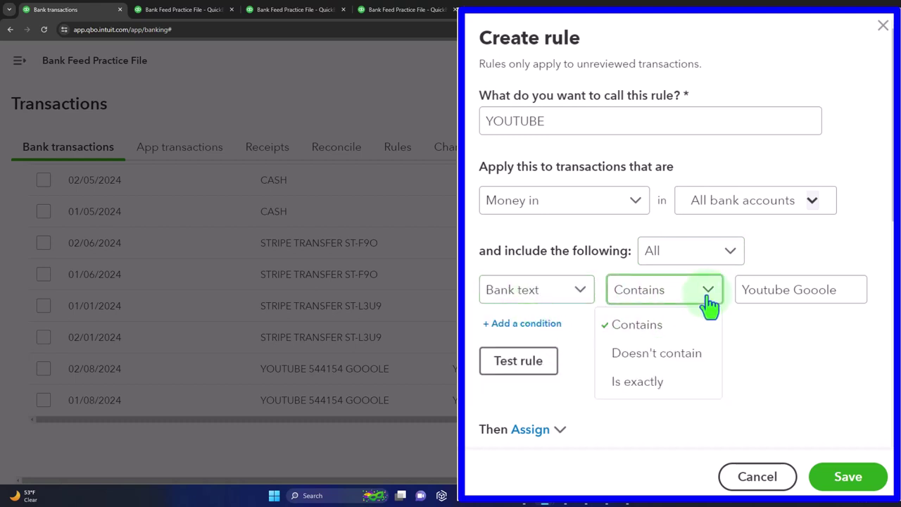
pyautogui.click(632, 331)
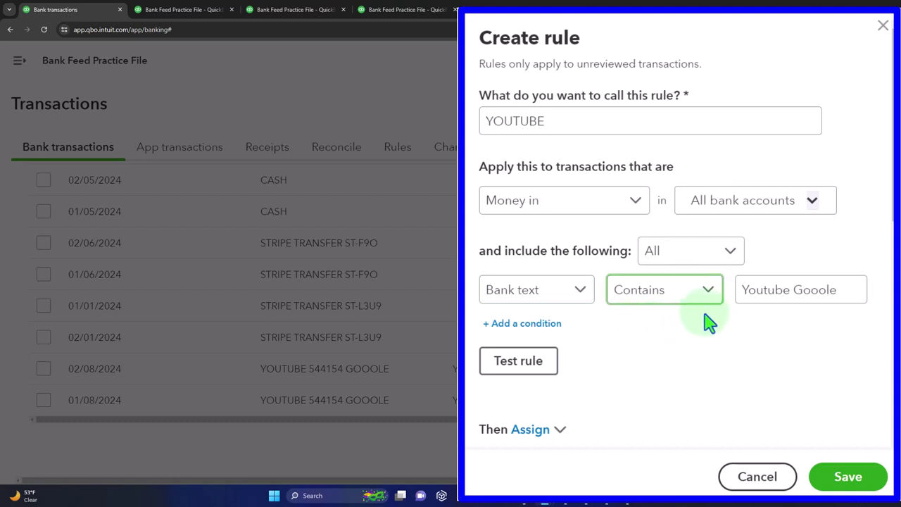
pyautogui.click(838, 291)
pyautogui.press('BackSpace')
pyautogui.press('BackSpace')
pyautogui.press('BackSpace')
pyautogui.press('BackSpace')
pyautogui.press('BackSpace')
pyautogui.press('BackSpace')
pyautogui.press('BackSpace')
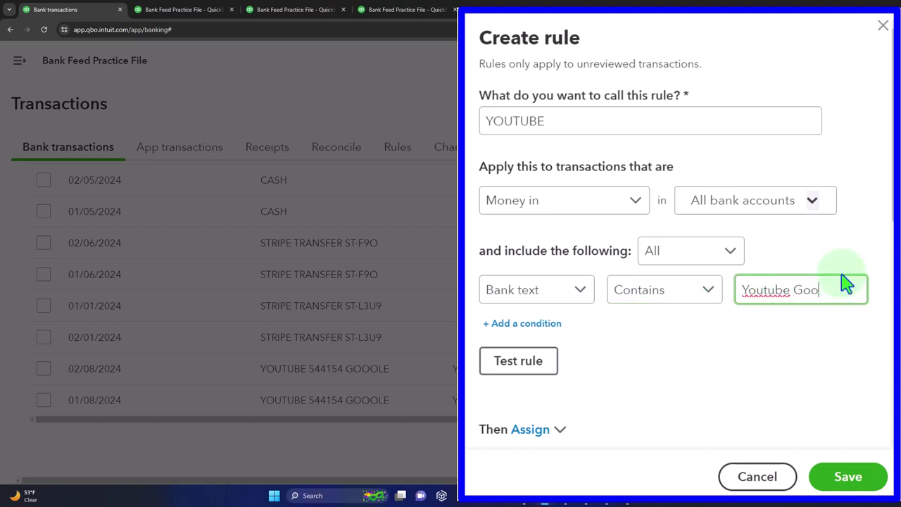
pyautogui.click(711, 363)
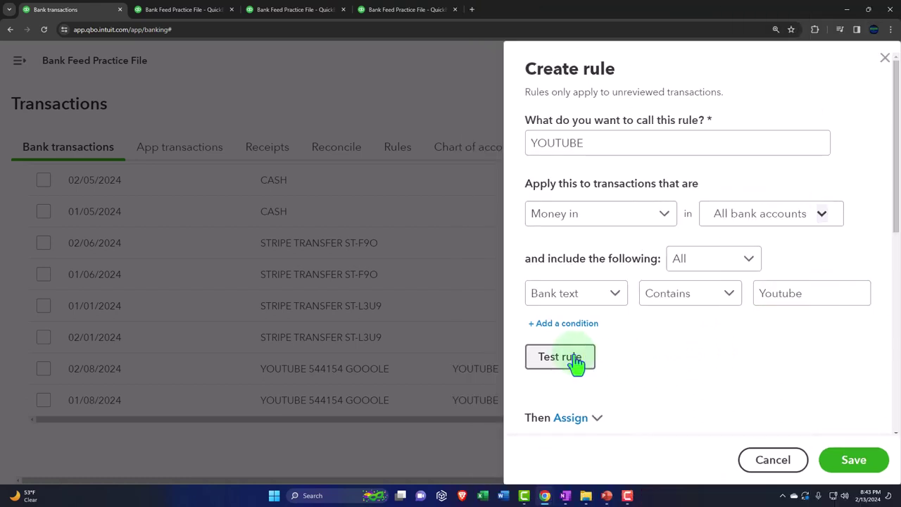
# - Test the YOUTUBE rule and save it as a Deposit with category YOUTUBE Income and payee YOUTUBE
pyautogui.click(574, 359)
pyautogui.scroll(-3, 590, 317)
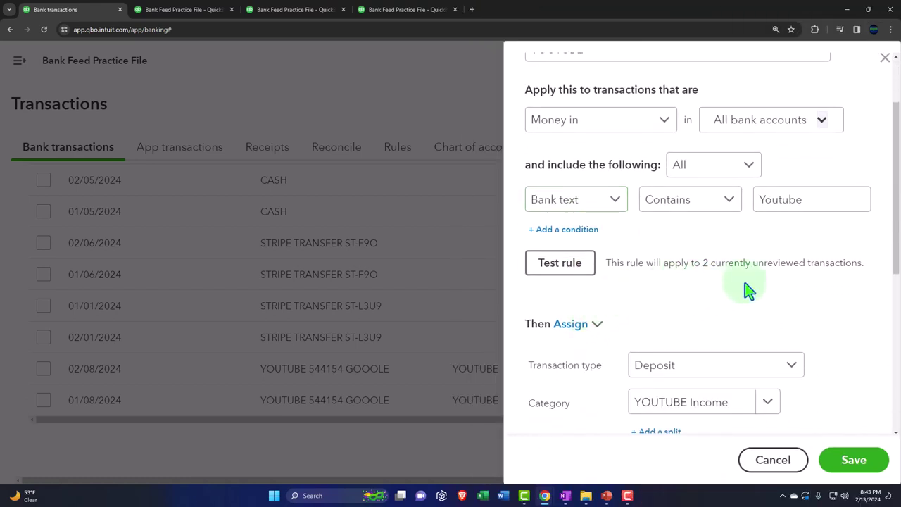
pyautogui.scroll(-1, 704, 299)
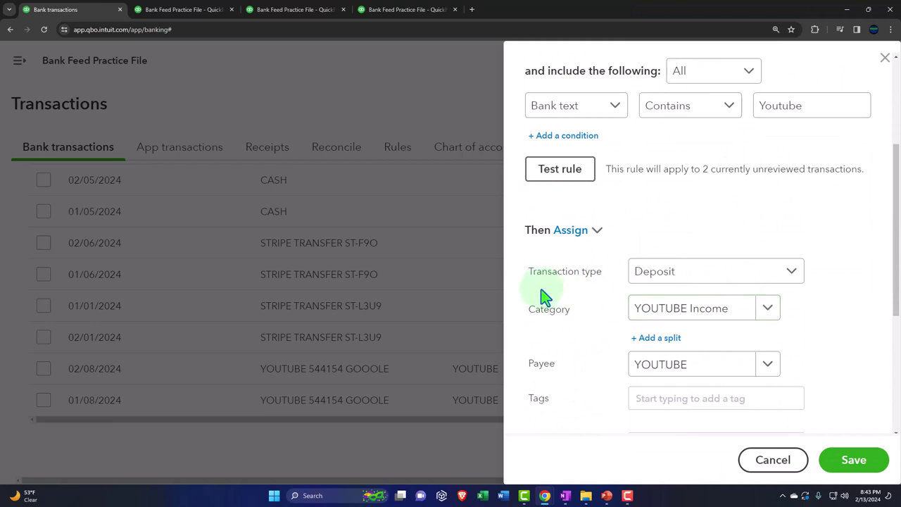
pyautogui.scroll(-1, 546, 296)
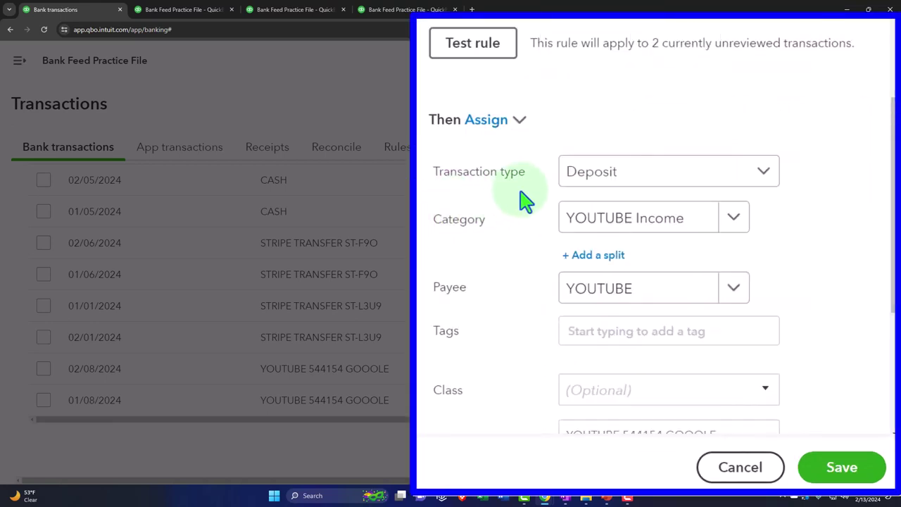
pyautogui.scroll(-1, 764, 188)
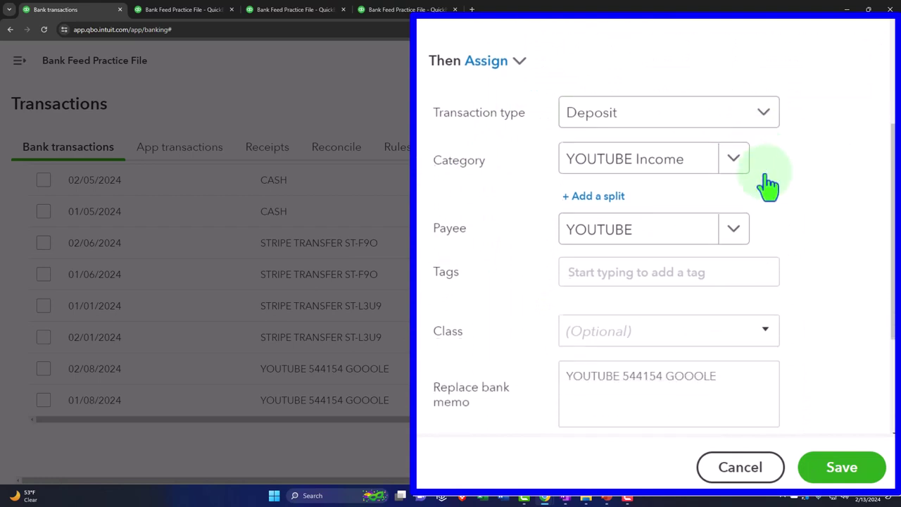
pyautogui.click(768, 114)
pyautogui.click(773, 115)
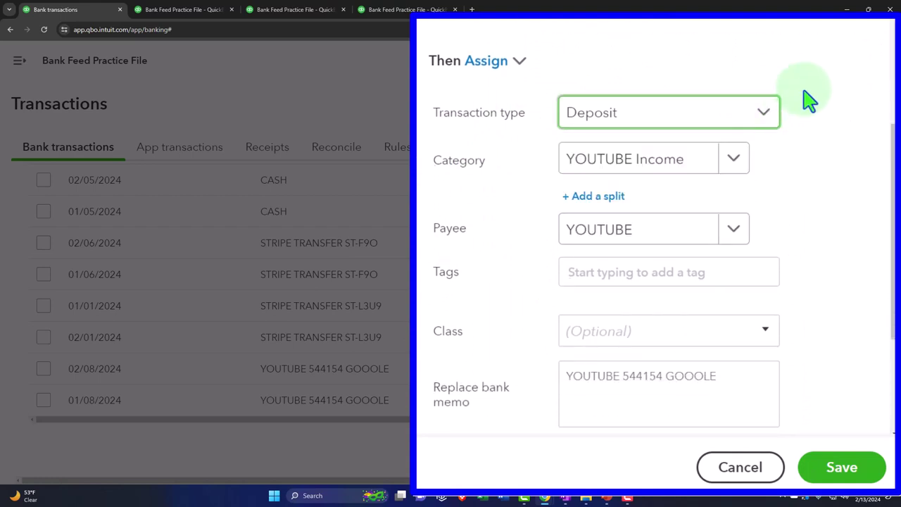
pyautogui.scroll(-1, 458, 179)
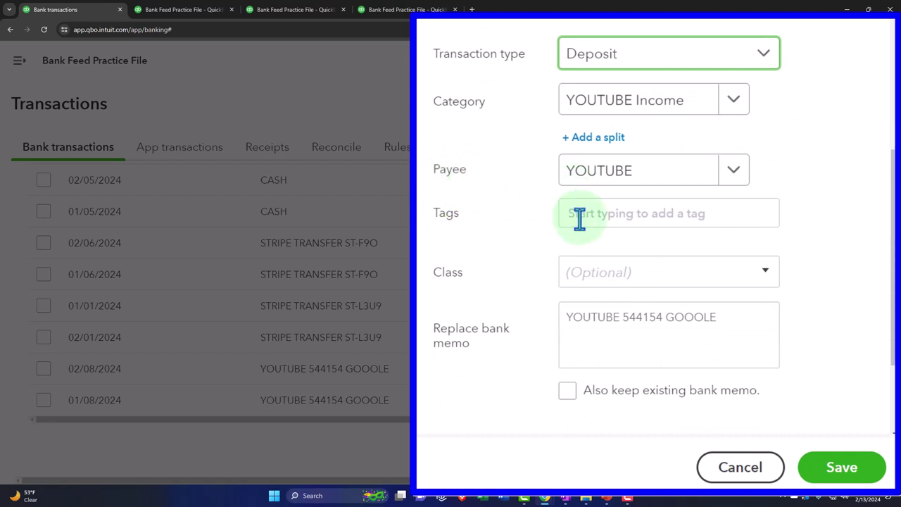
pyautogui.scroll(-1, 493, 268)
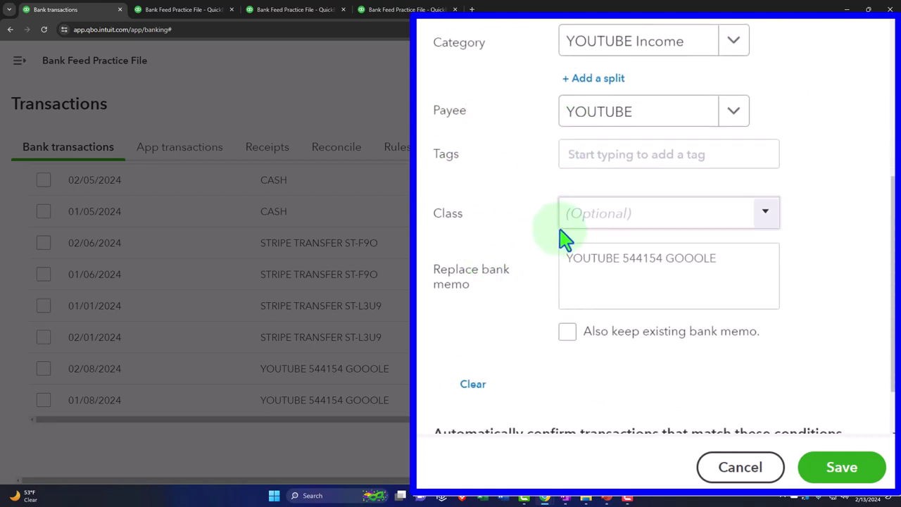
pyautogui.scroll(-1, 539, 237)
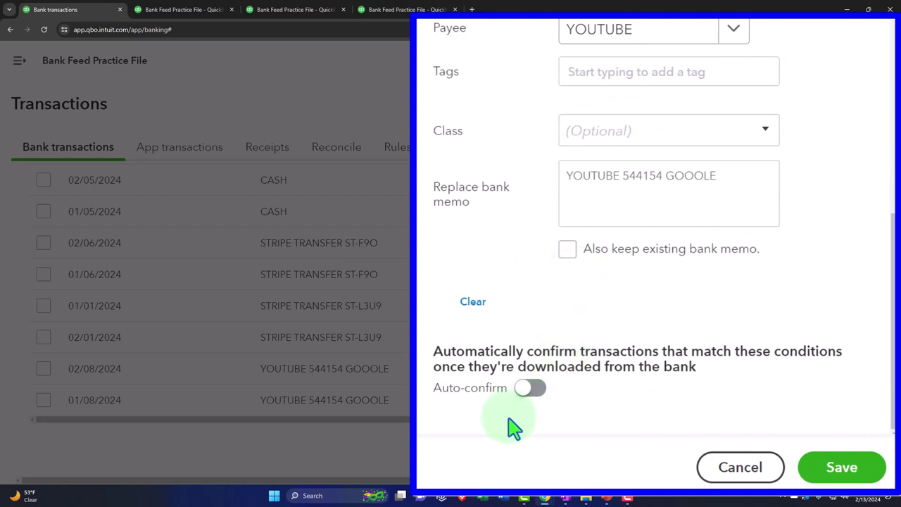
pyautogui.click(825, 479)
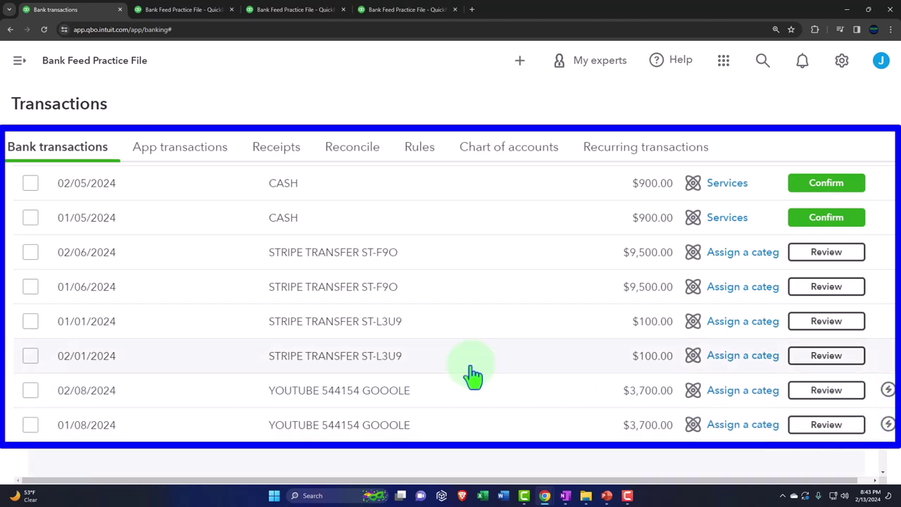
# - Look through the checking account's categorized transactions for the YouTube deposits
pyautogui.scroll(5, 267, 349)
pyautogui.scroll(2, 303, 359)
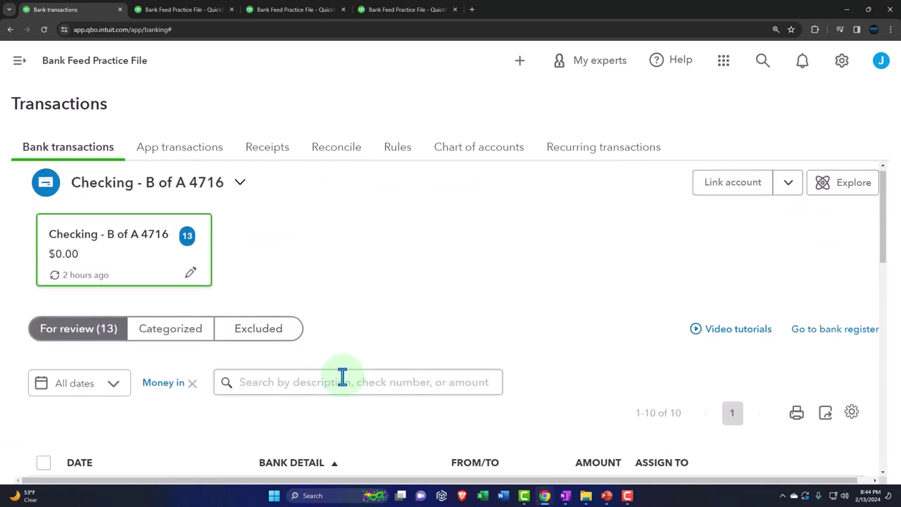
pyautogui.click(332, 326)
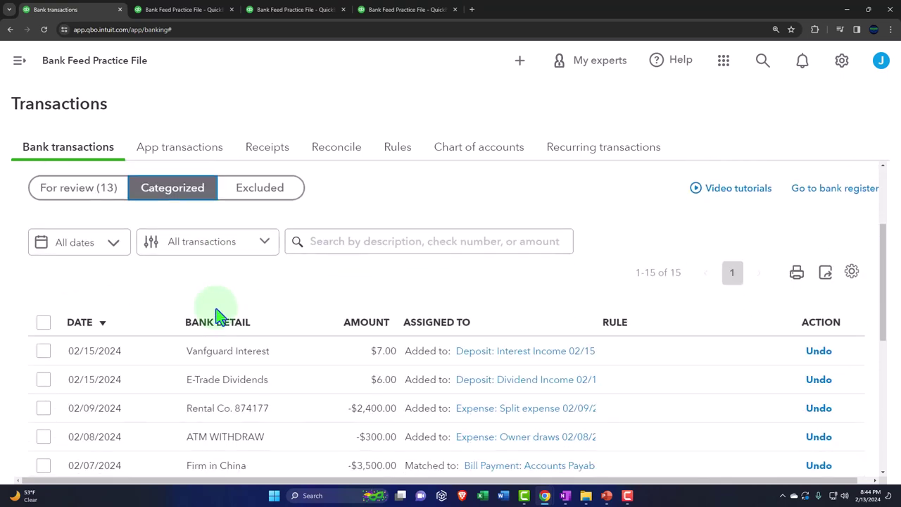
pyautogui.scroll(-2, 216, 315)
pyautogui.scroll(-2, 195, 325)
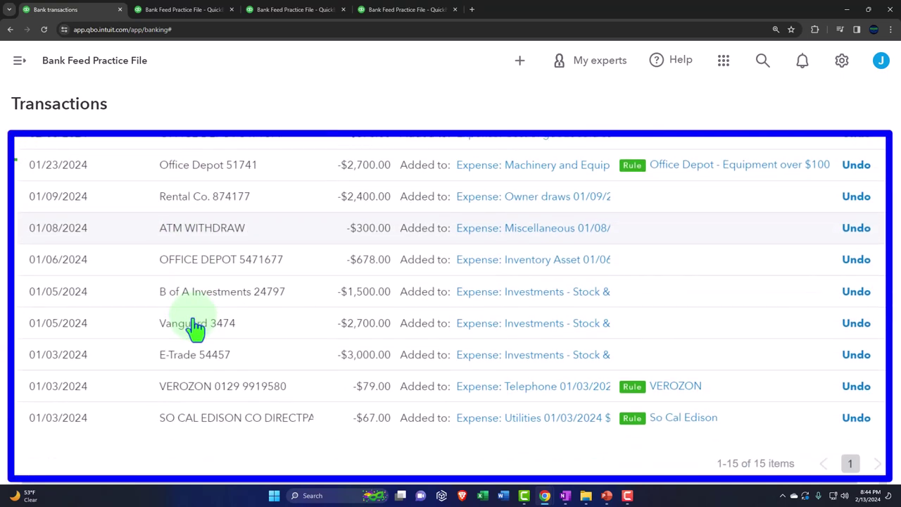
pyautogui.scroll(4, 195, 325)
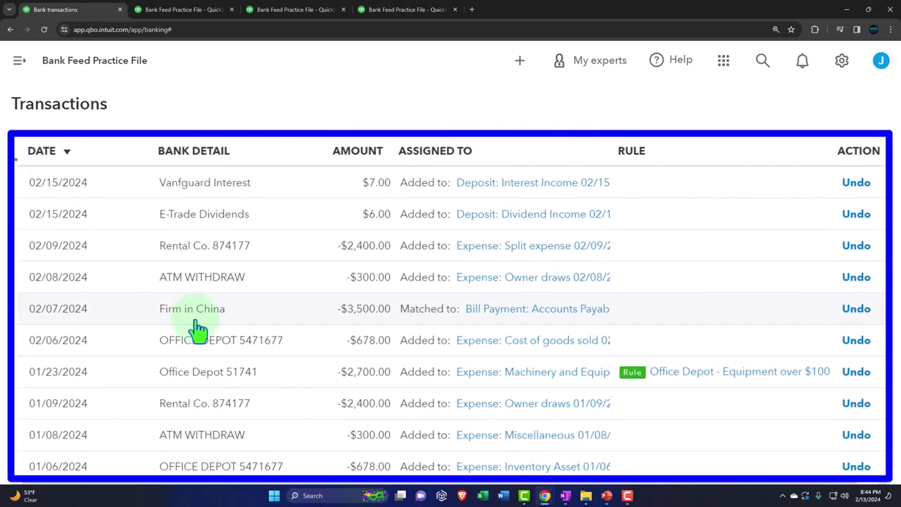
pyautogui.scroll(-4, 198, 328)
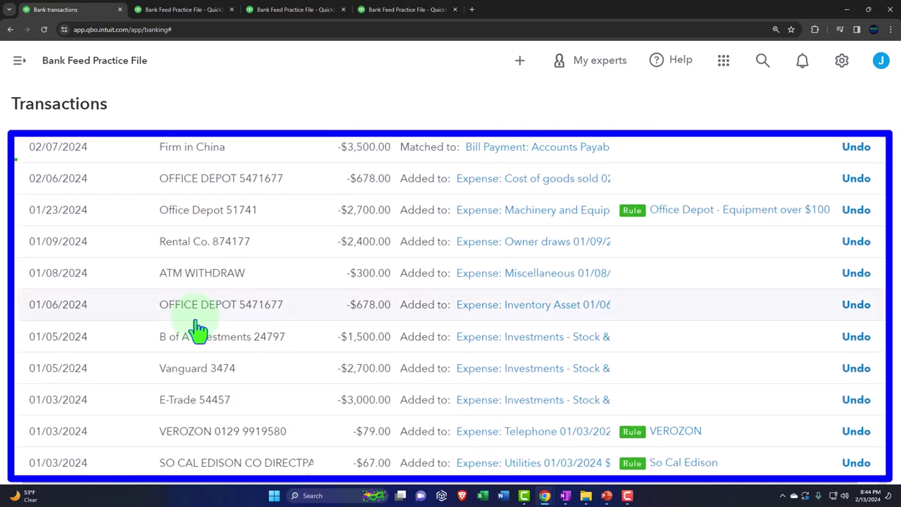
pyautogui.scroll(4, 198, 329)
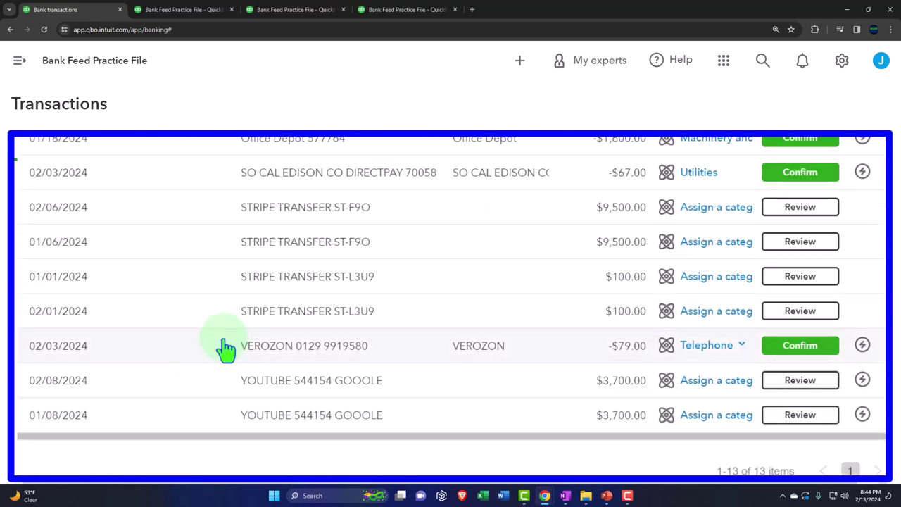
# - Open the 01/08/2024 YouTube deposit among the transactions for review and confirm it
pyautogui.scroll(10, 219, 346)
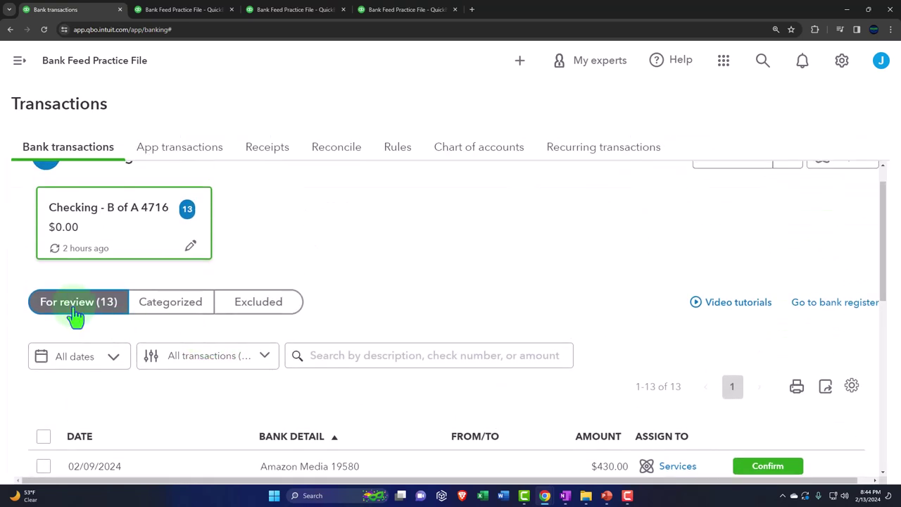
pyautogui.scroll(-6, 74, 314)
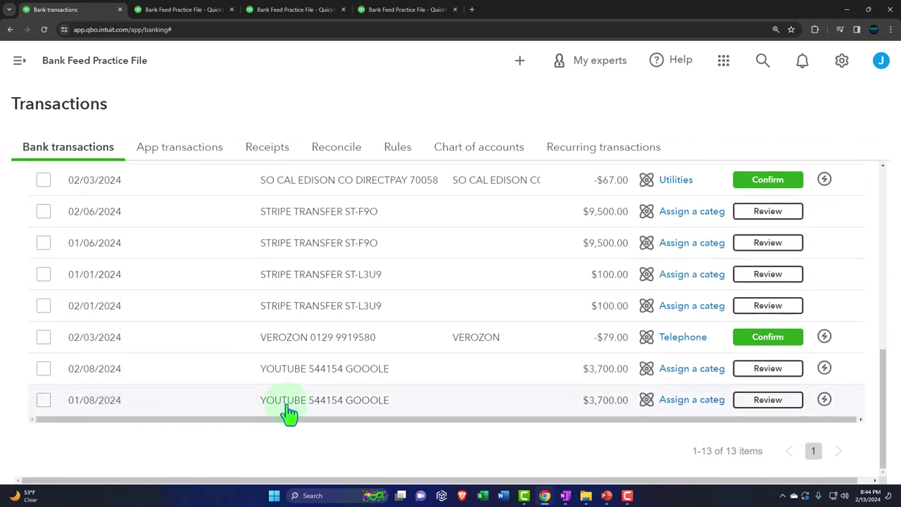
pyautogui.click(289, 414)
pyautogui.scroll(-4, 373, 368)
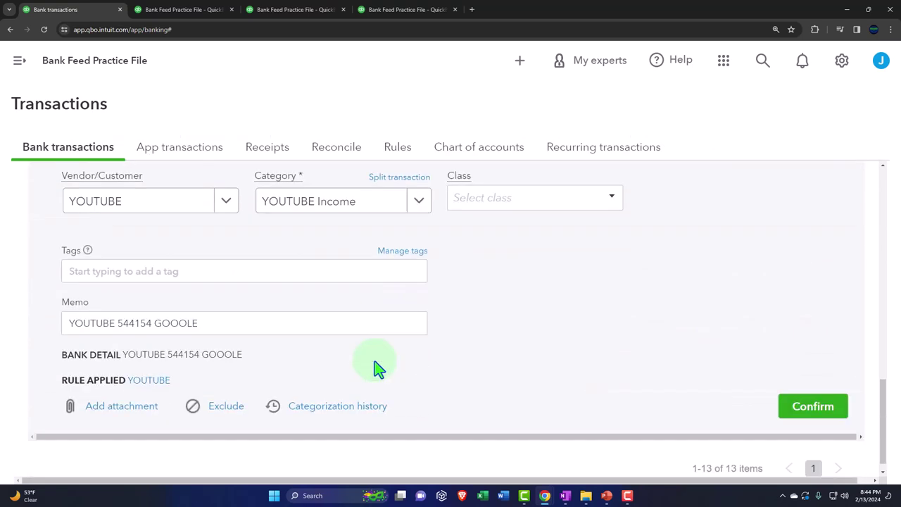
pyautogui.click(823, 395)
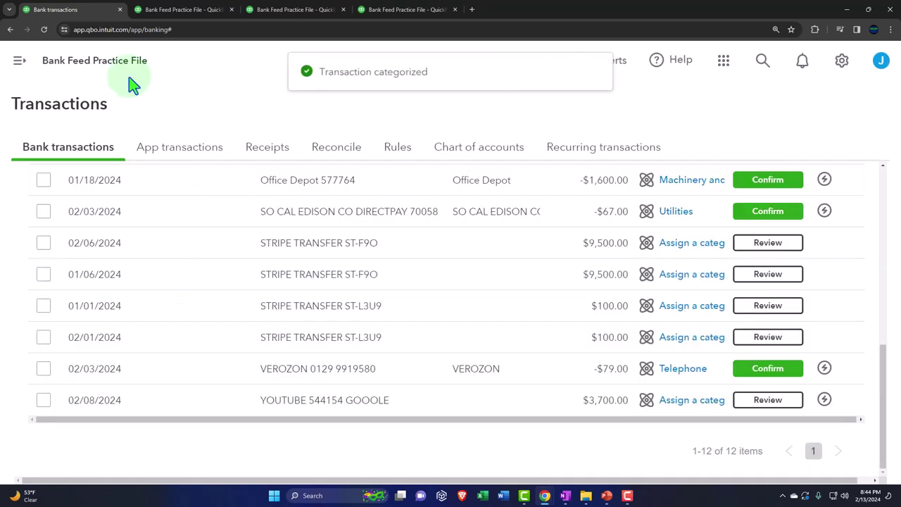
# - Locate the 01/08/2024 YouTube deposit in the categorized transactions and check its assignment and applied rule
pyautogui.scroll(10, 105, 327)
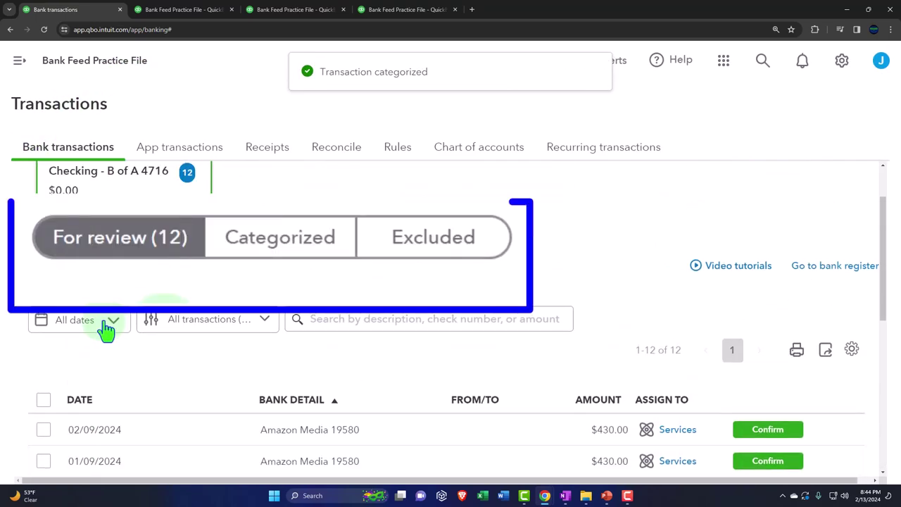
pyautogui.click(247, 240)
pyautogui.scroll(-3, 279, 323)
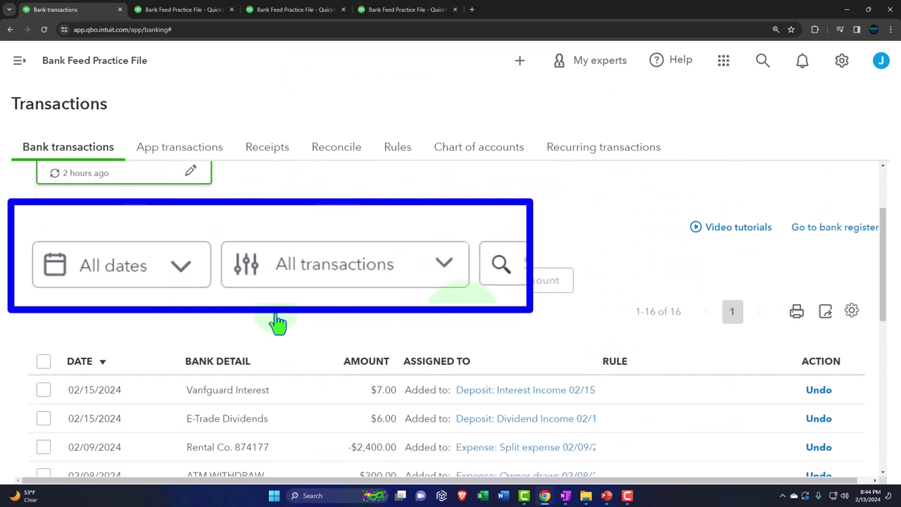
pyautogui.scroll(-3, 257, 303)
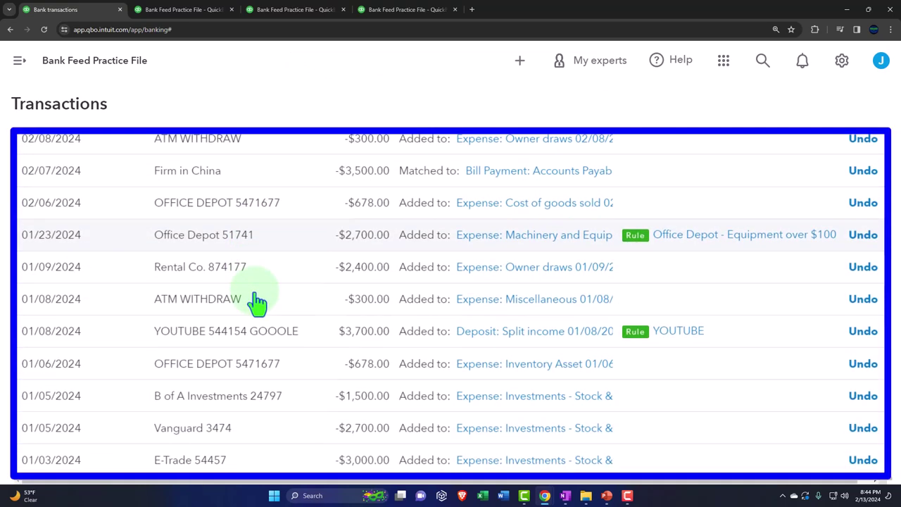
pyautogui.scroll(5, 257, 303)
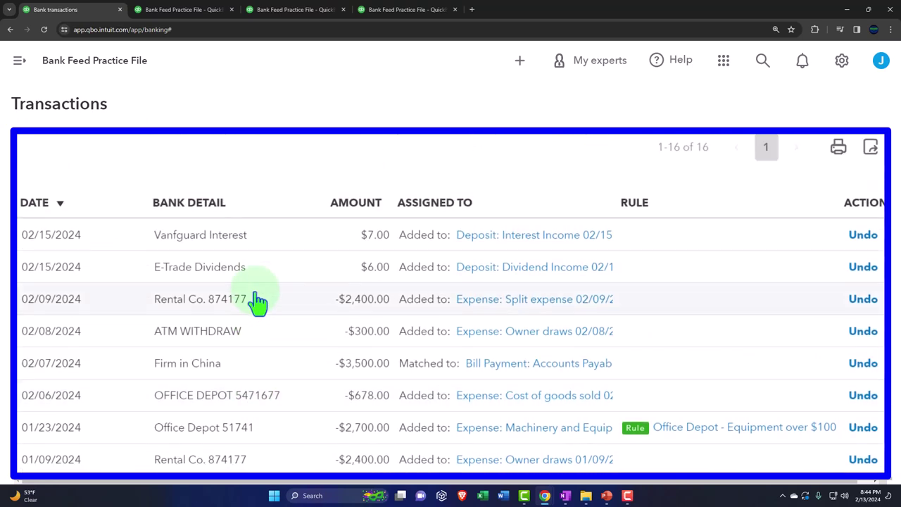
pyautogui.scroll(-2, 259, 310)
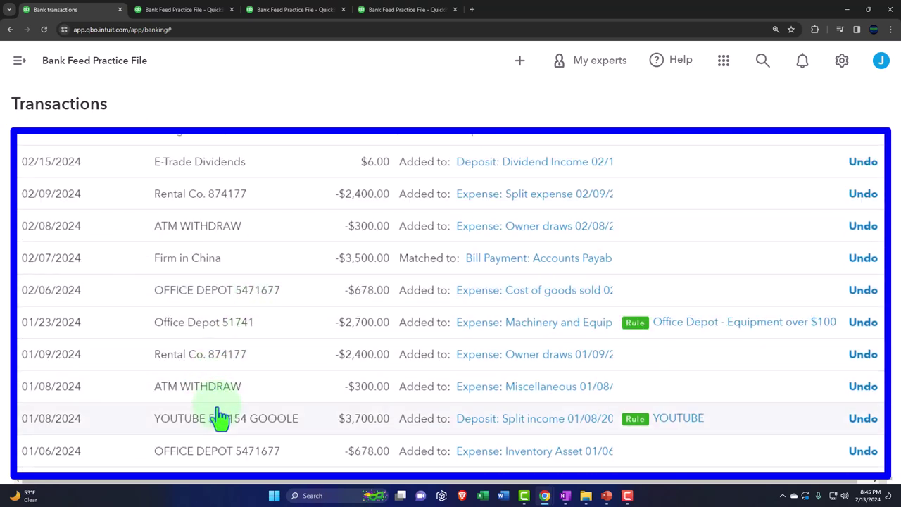
pyautogui.scroll(-1, 218, 418)
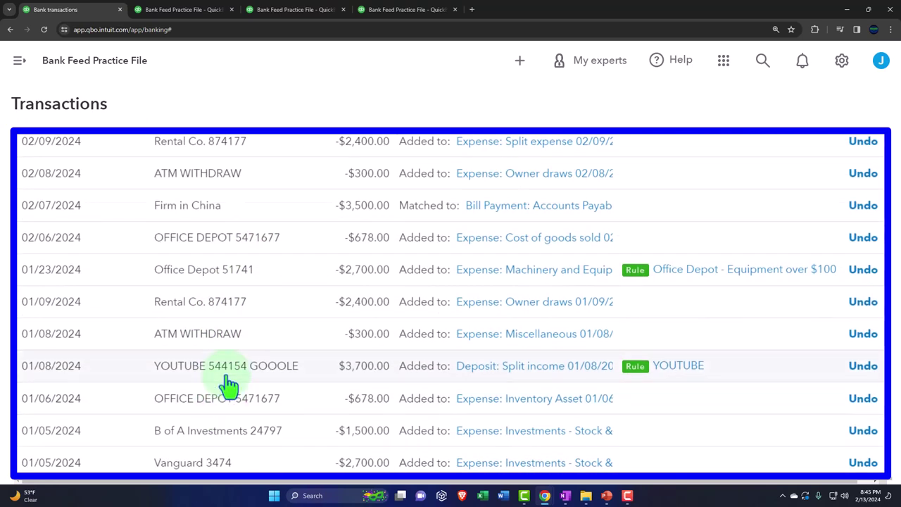
pyautogui.scroll(10, 629, 374)
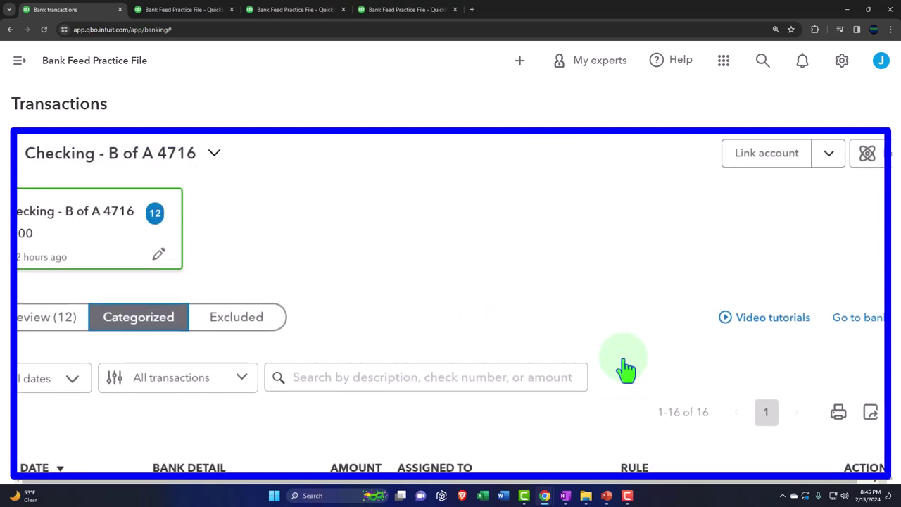
# - Rerun the Balance Sheet report and open the January 2024 transaction detail behind the checking account balance
pyautogui.click(194, 11)
pyautogui.scroll(4, 352, 221)
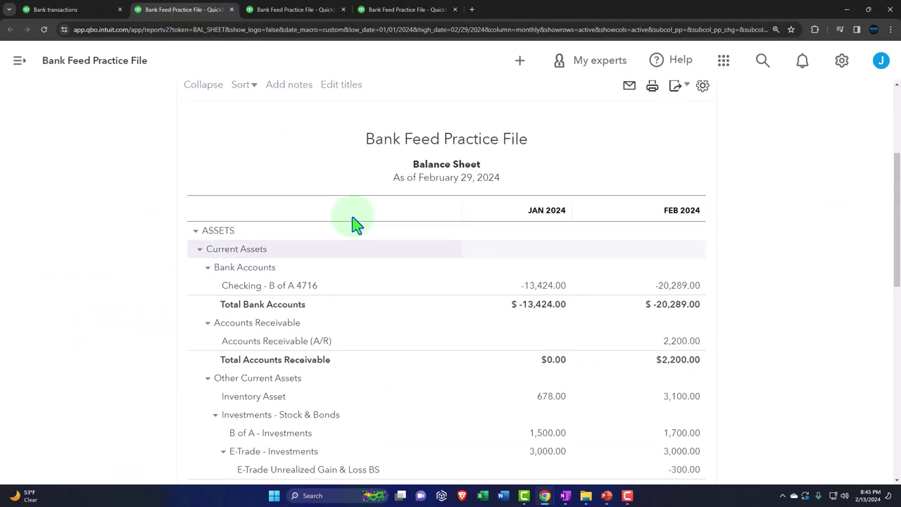
pyautogui.click(664, 219)
pyautogui.scroll(-5, 618, 322)
pyautogui.hotkey('ctrl', '+')
pyautogui.hotkey('ctrl', '+')
pyautogui.hotkey('ctrl', '+')
pyautogui.hotkey('ctrl', '+')
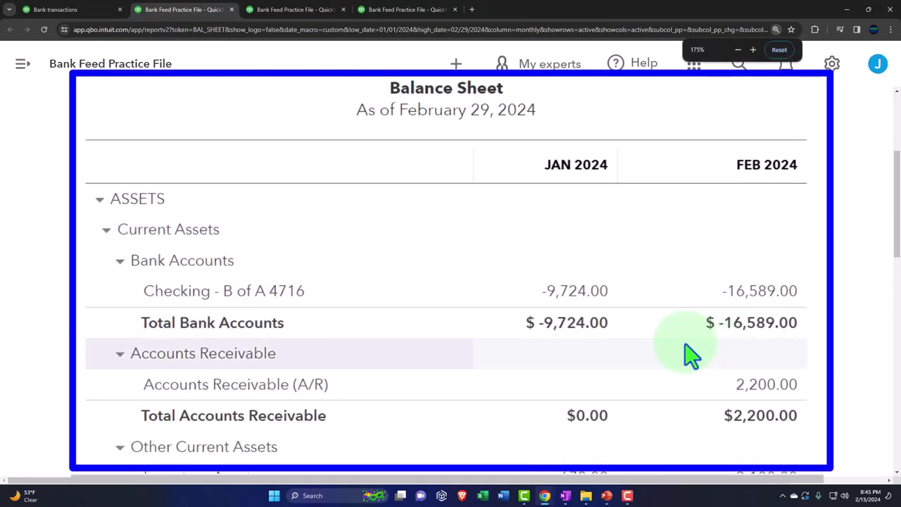
pyautogui.click(585, 297)
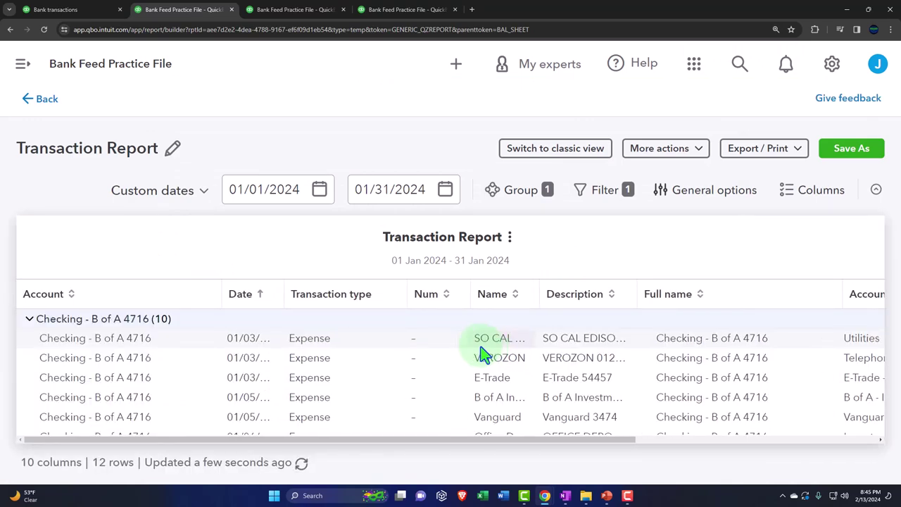
# - Widen the transaction report's Name column, inspect the January YouTube deposit form, and return to the Balance Sheet
pyautogui.hotkey('ctrl', '-')
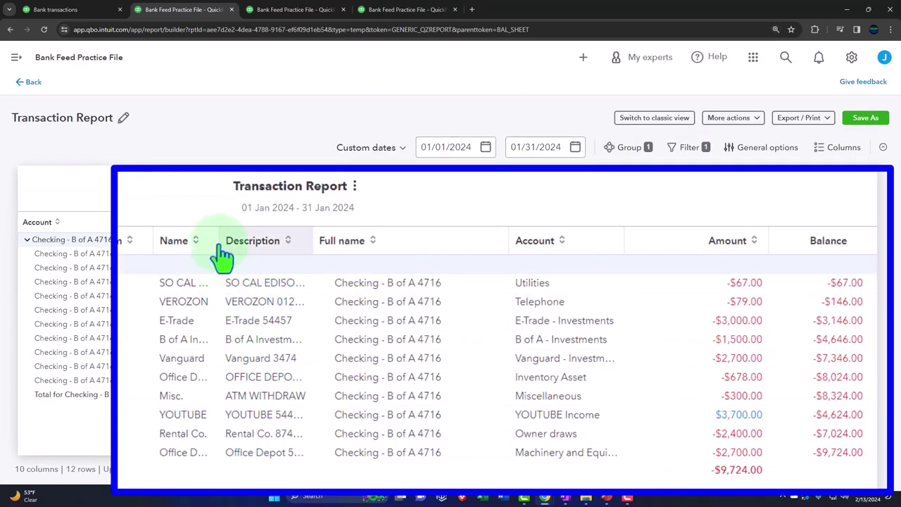
pyautogui.moveTo(220, 246); pyautogui.dragTo(269, 241)
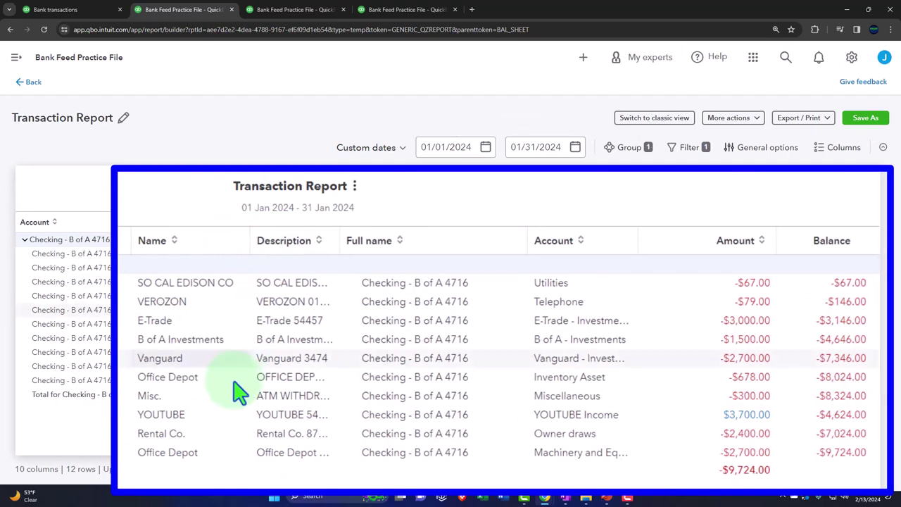
pyautogui.click(781, 418)
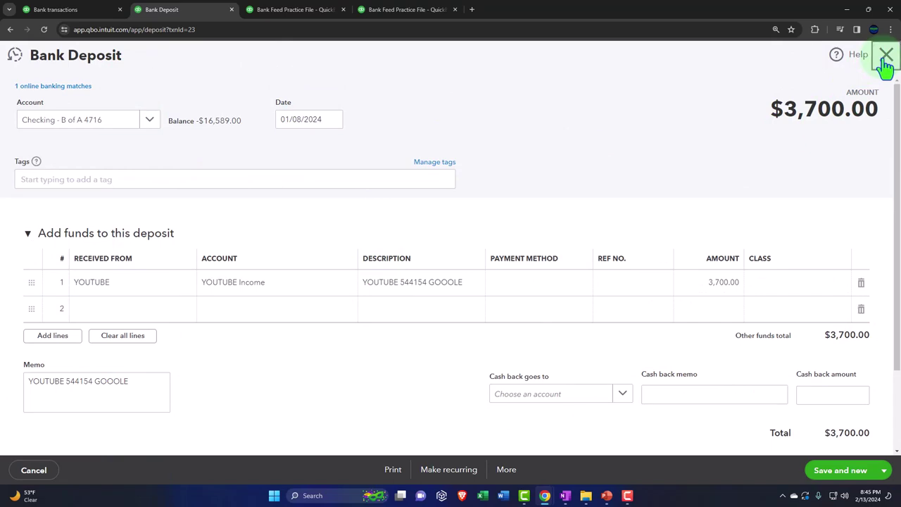
pyautogui.click(886, 56)
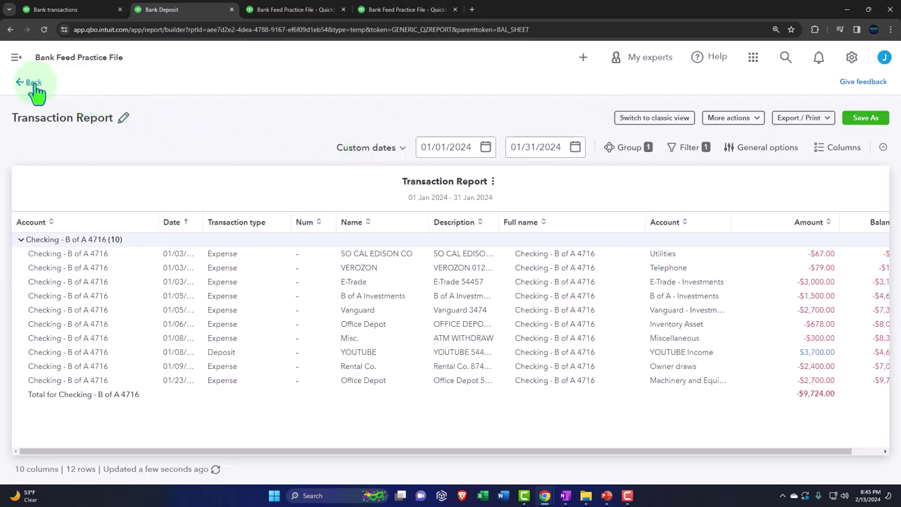
pyautogui.click(33, 84)
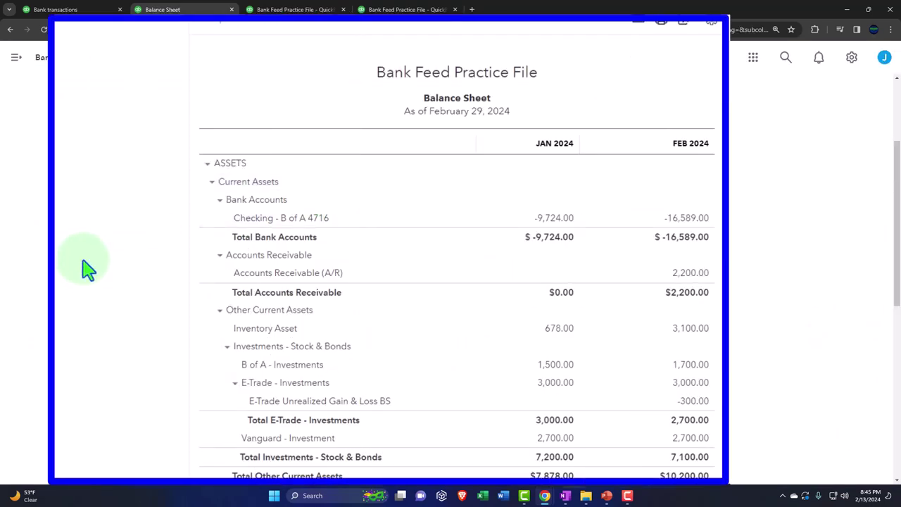
pyautogui.scroll(-3, 83, 243)
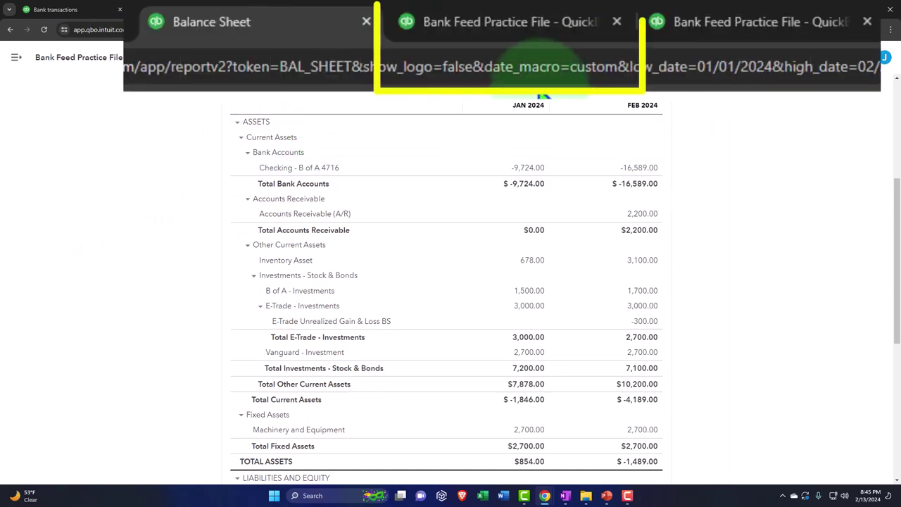
# - Rerun the January–February 2024 Profit and Loss report and check its income section for YouTube Income
pyautogui.click(292, 11)
pyautogui.scroll(3, 483, 298)
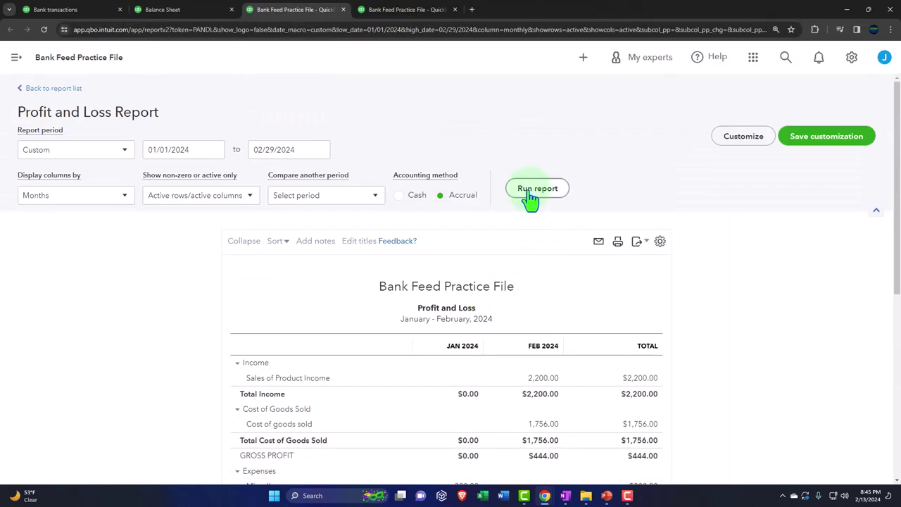
pyautogui.click(530, 192)
pyautogui.scroll(-2, 550, 253)
pyautogui.hotkey('ctrl', '+')
pyautogui.hotkey('ctrl', '+')
pyautogui.hotkey('ctrl', '+')
pyautogui.hotkey('ctrl', '+')
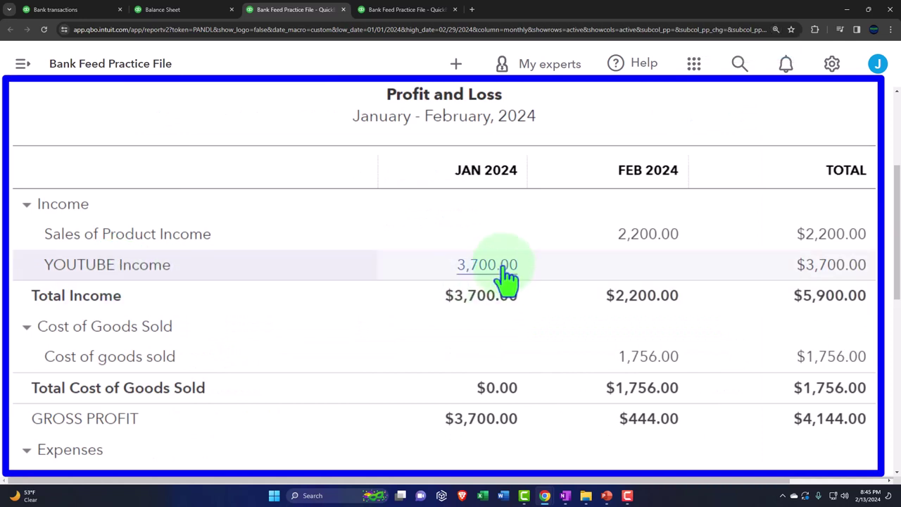
# - Inspect the January 2024 transaction detail behind YouTube Income and return to the Profit and Loss report
pyautogui.click(506, 277)
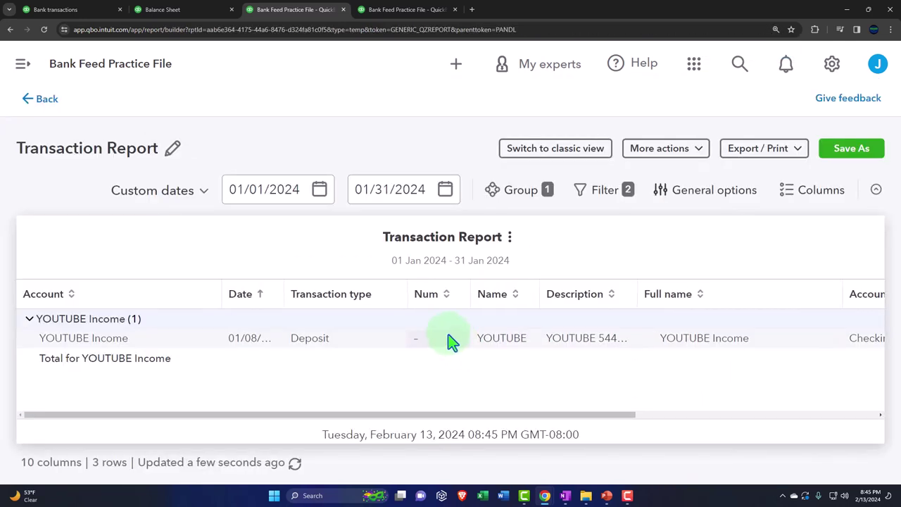
pyautogui.hotkey('ctrl', '-')
pyautogui.hotkey('ctrl', '-')
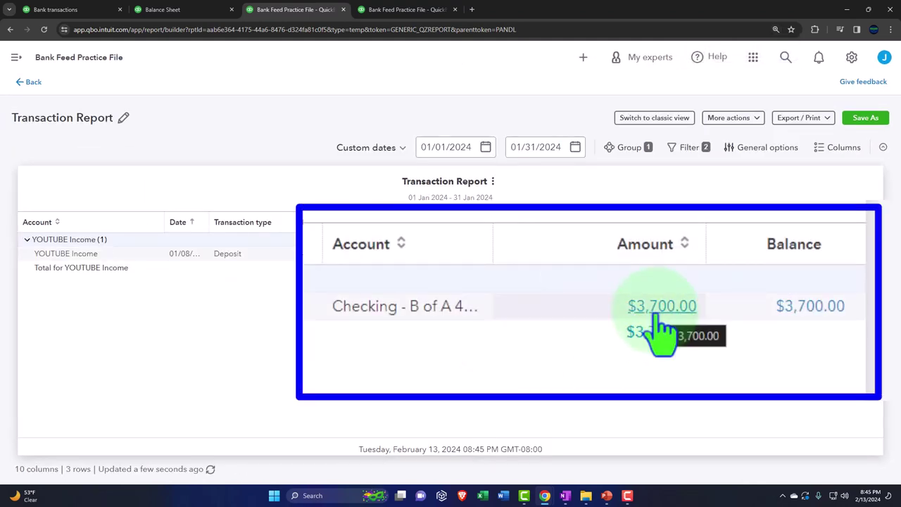
pyautogui.click(33, 83)
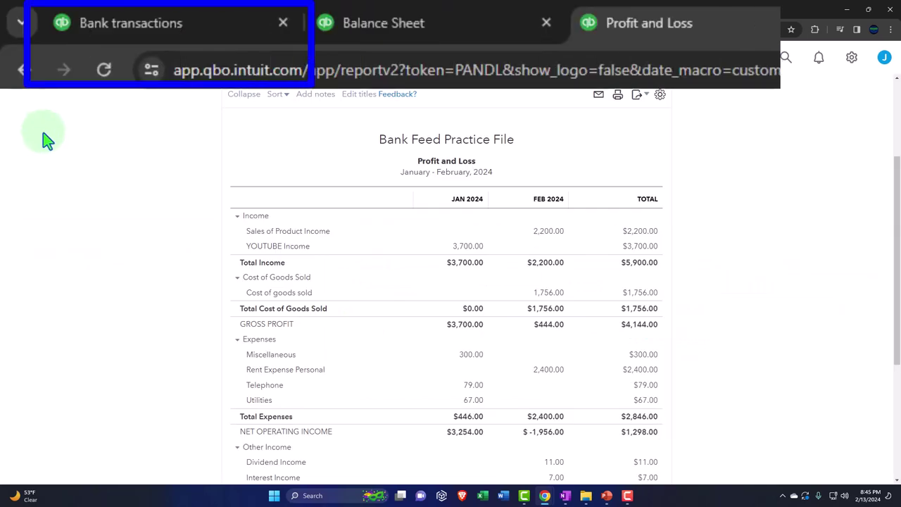
# - Switch back to the bank transactions browser tab and open the list of all sales transactions from there
pyautogui.click(220, 30)
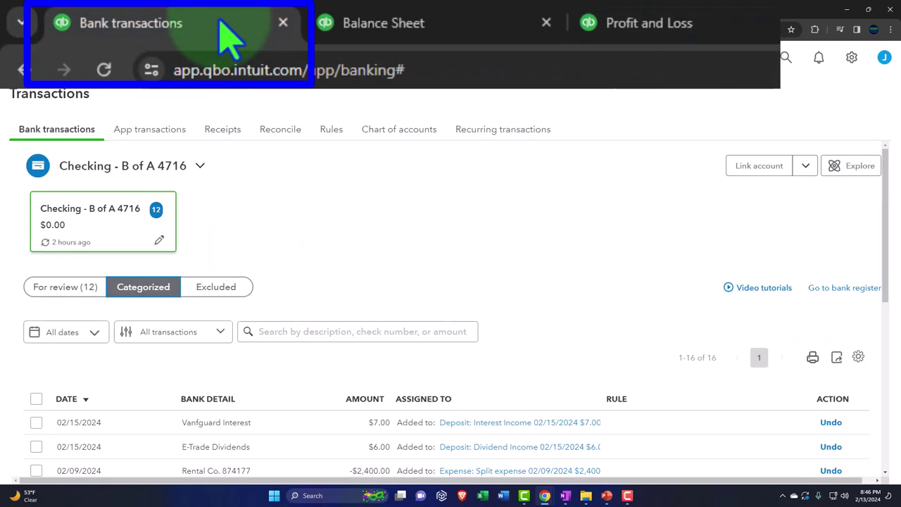
pyautogui.click(14, 61)
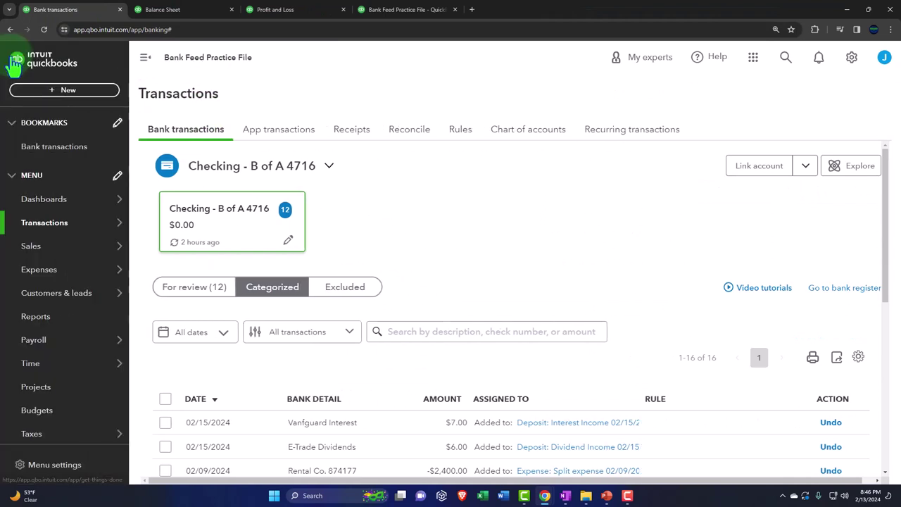
pyautogui.moveTo(35, 251)
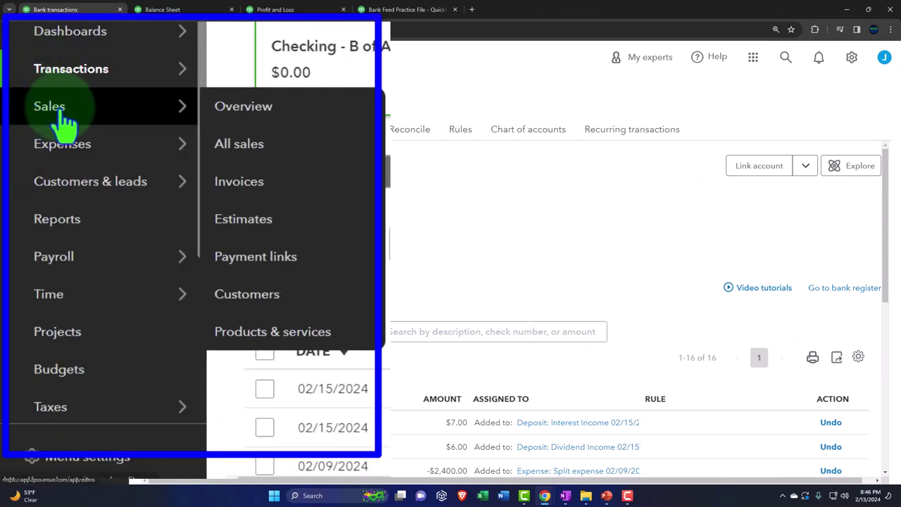
pyautogui.click(272, 332)
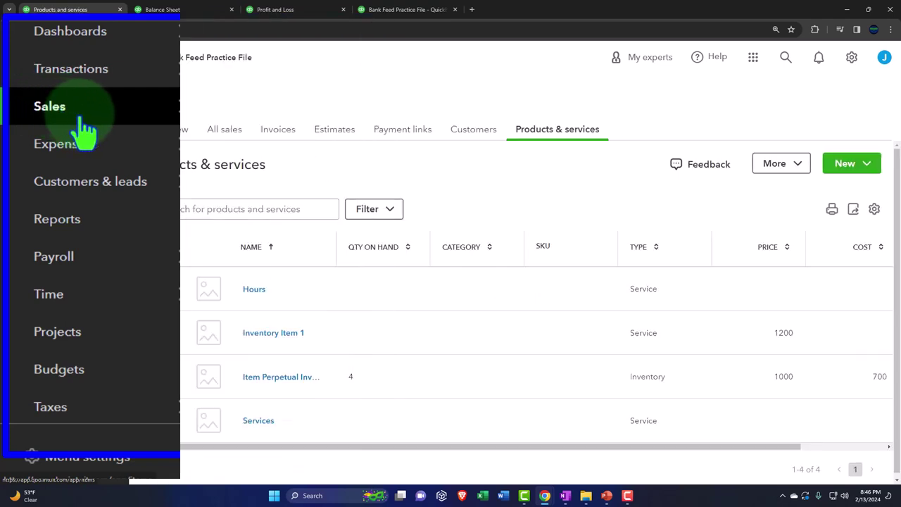
pyautogui.click(226, 141)
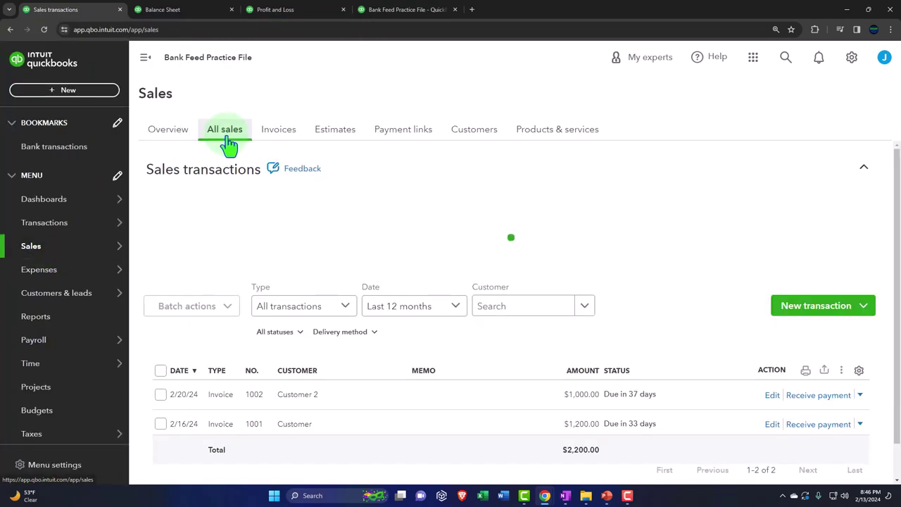
pyautogui.click(146, 59)
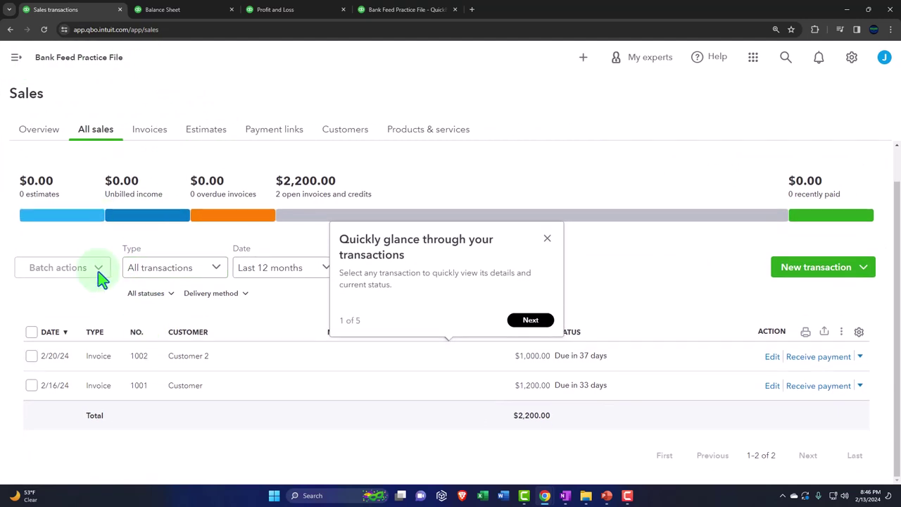
# - Review the transaction types available for filtering the sales list, keep All transactions, and dismiss the feature tip
pyautogui.click(215, 268)
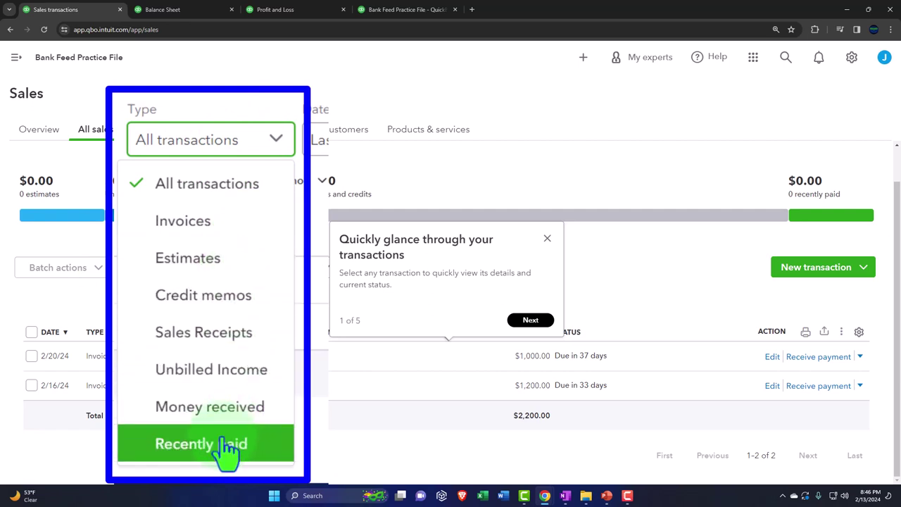
pyautogui.click(558, 166)
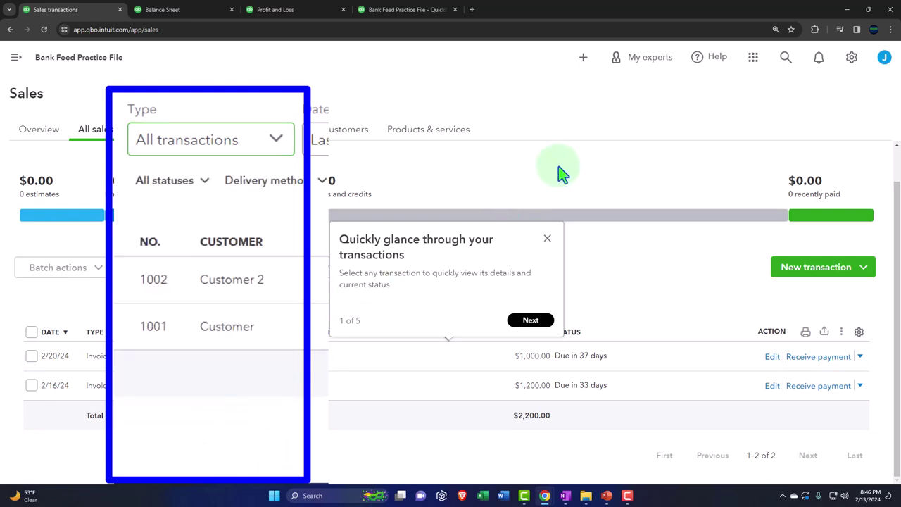
pyautogui.click(547, 240)
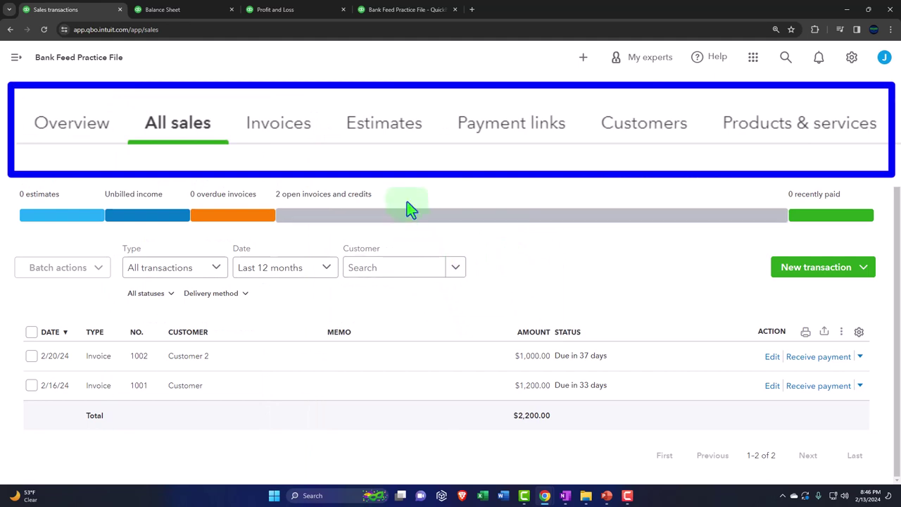
# - Open the YOUTUBE customer record from the customer list and check its sales transaction list
pyautogui.click(664, 148)
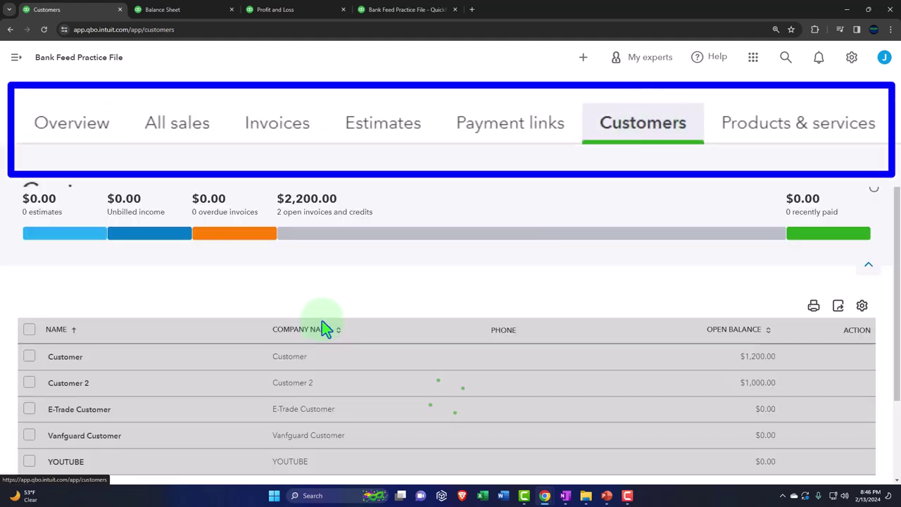
pyautogui.scroll(-1, 287, 335)
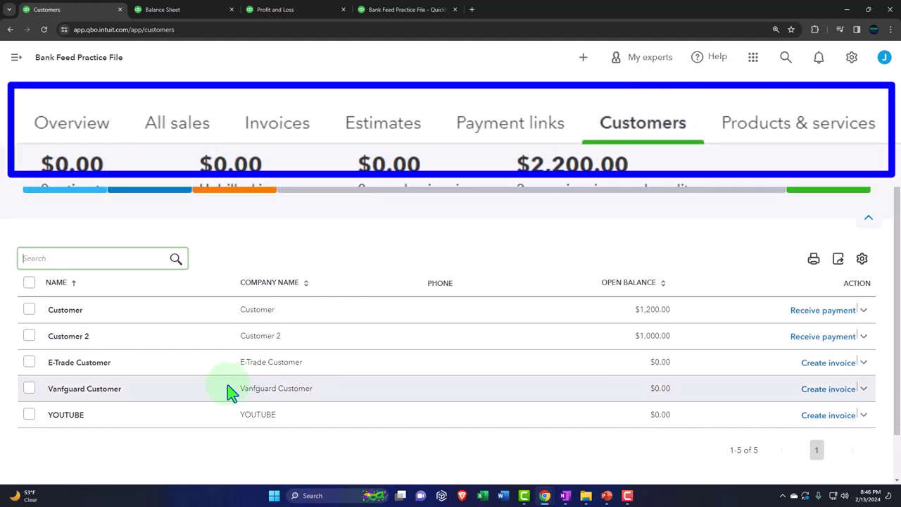
pyautogui.click(99, 423)
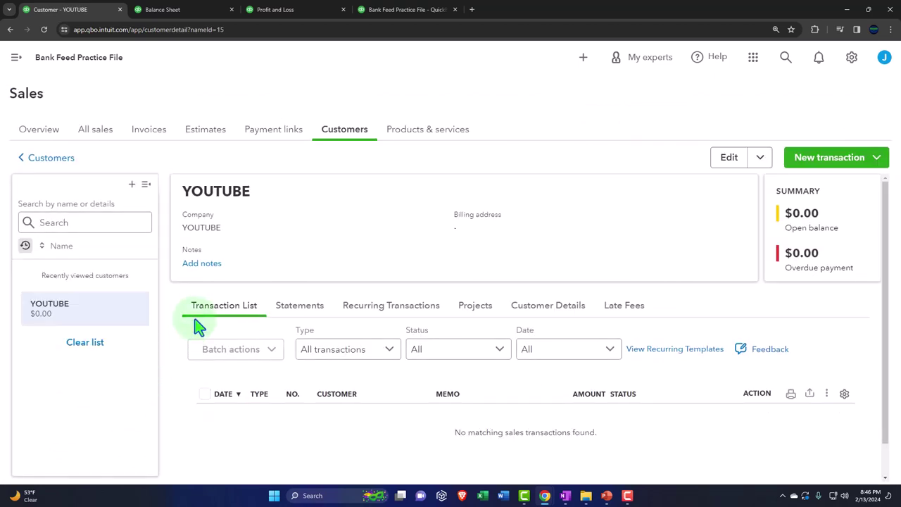
pyautogui.scroll(-1, 176, 412)
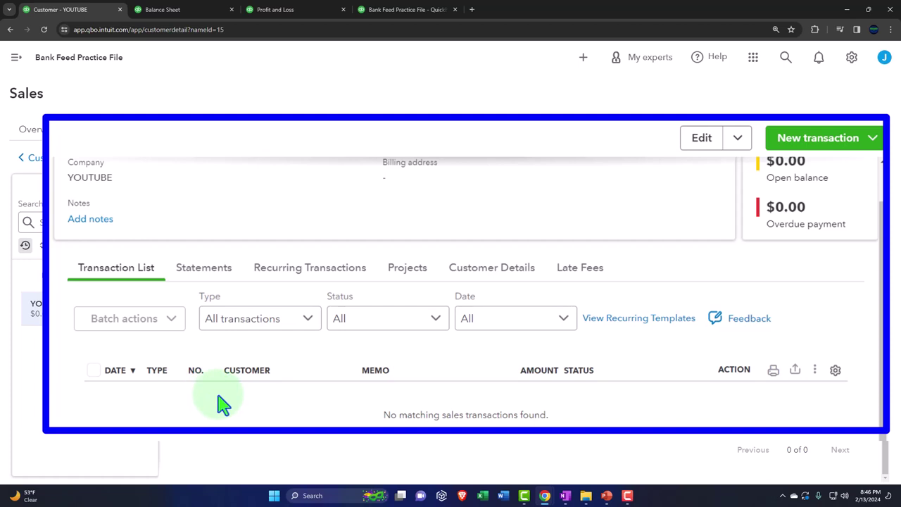
# - Look through the forms available for creating a new transaction, including Sales receipt, and close the list without choosing one
pyautogui.click(583, 62)
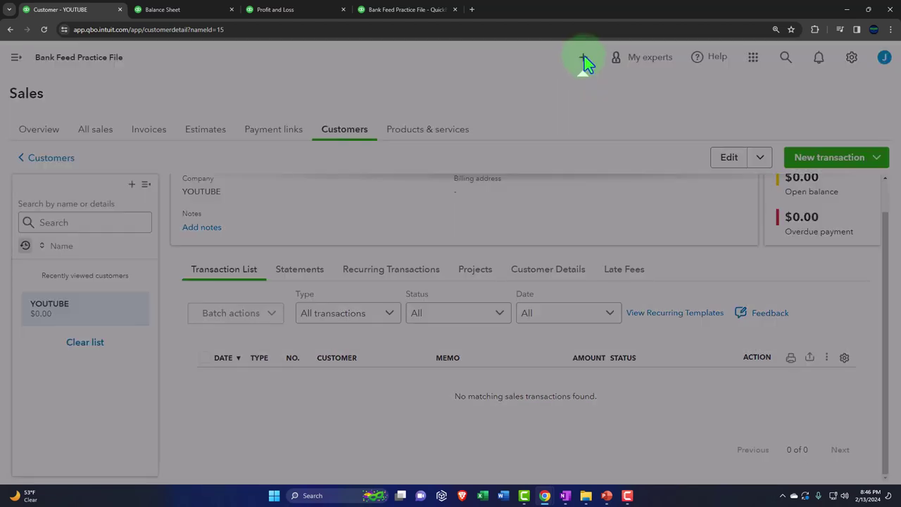
pyautogui.click(584, 61)
pyautogui.click(586, 60)
pyautogui.hotkey('ctrl', '-')
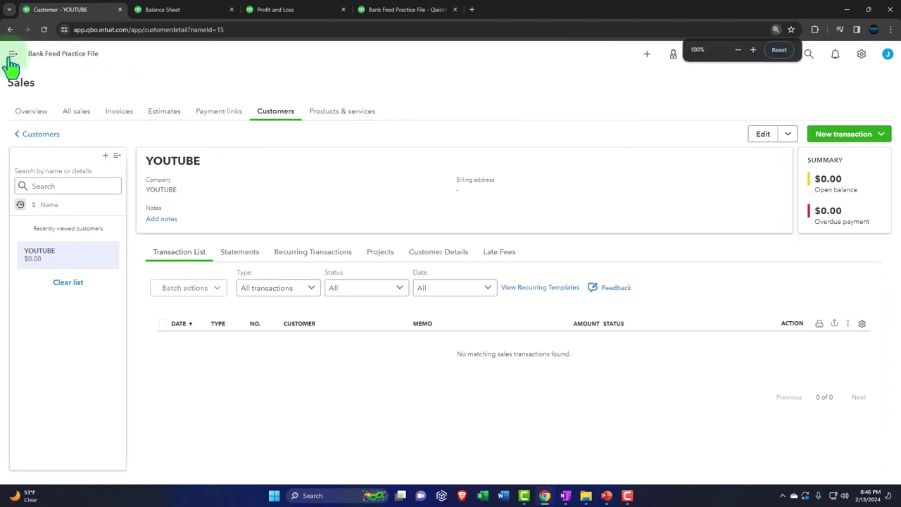
pyautogui.click(12, 56)
pyautogui.click(30, 83)
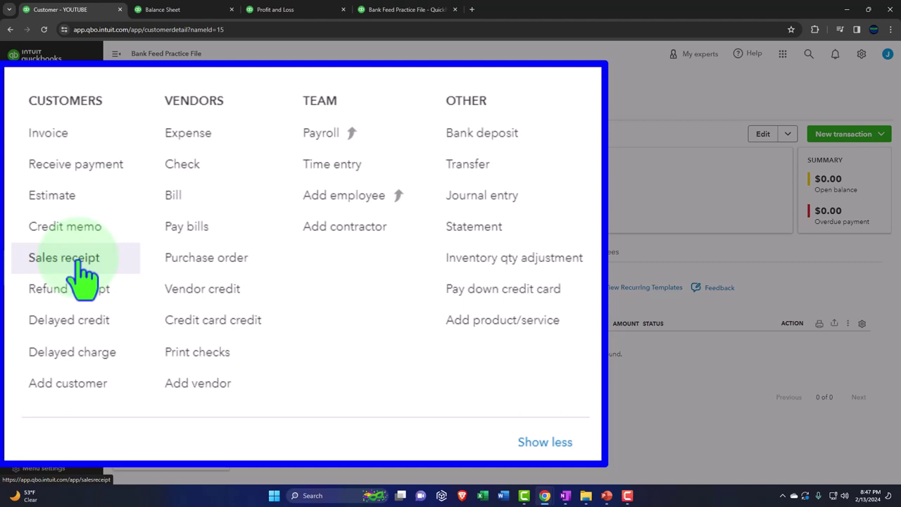
pyautogui.press('Escape')
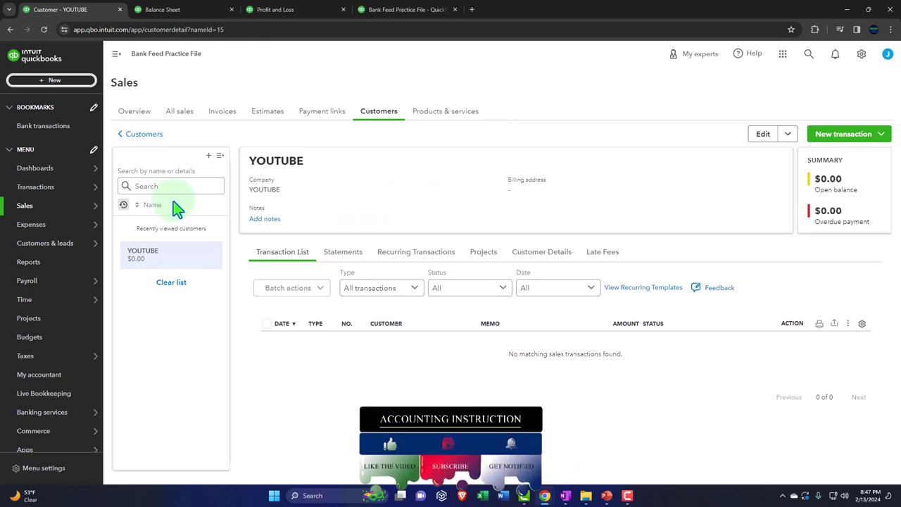
# - Open the standard reports list and collapse the navigation sidebar
pyautogui.moveTo(59, 207)
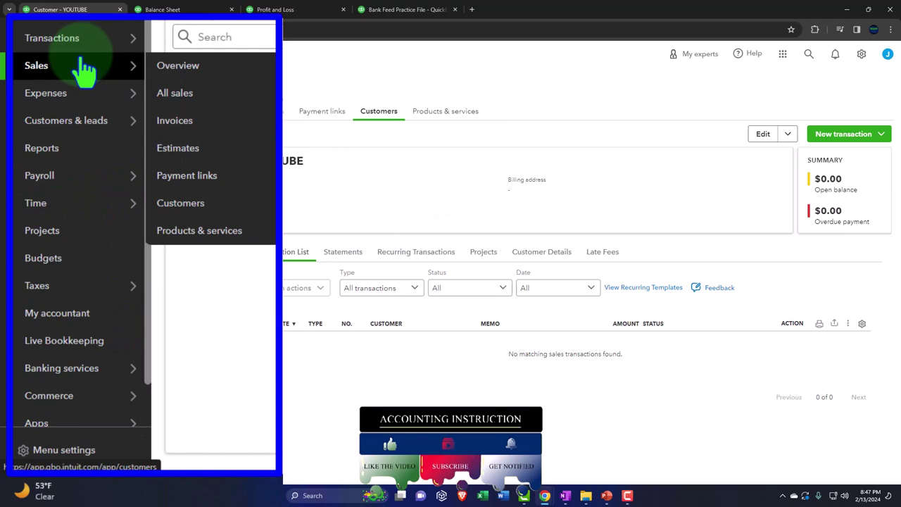
pyautogui.click(28, 262)
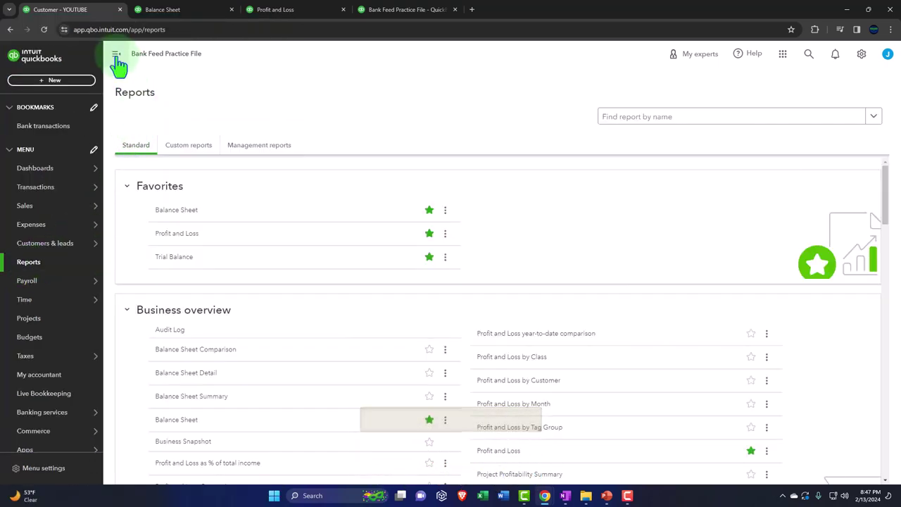
pyautogui.hotkey('ctrl', '+')
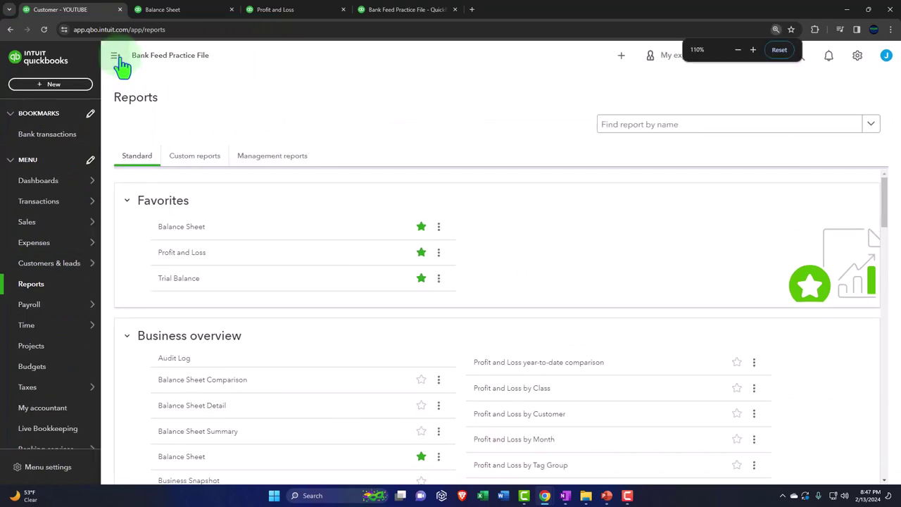
pyautogui.click(115, 61)
pyautogui.hotkey('ctrl', '+')
# - Open the Sales by Customer Detail report from the Sales and customers group in a new browser tab
pyautogui.scroll(-15, 111, 266)
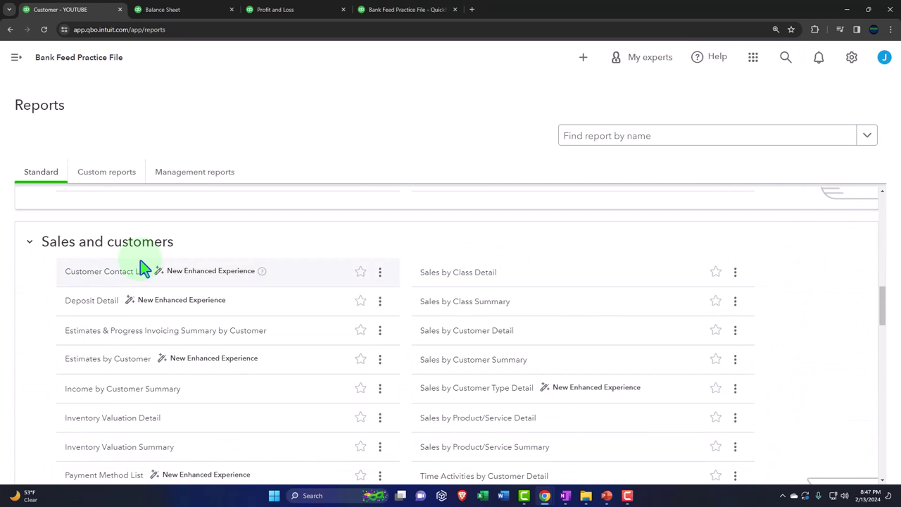
pyautogui.scroll(-1, 144, 268)
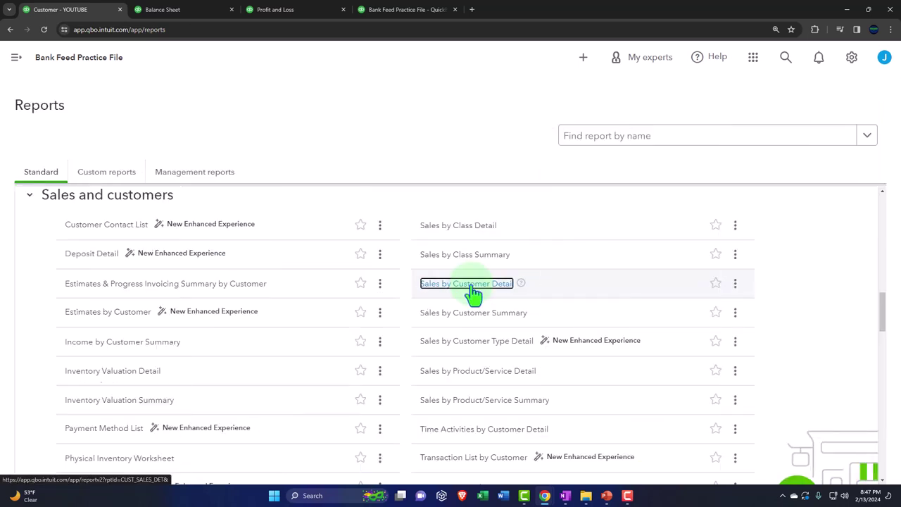
pyautogui.rightClick(472, 286)
pyautogui.click(493, 163)
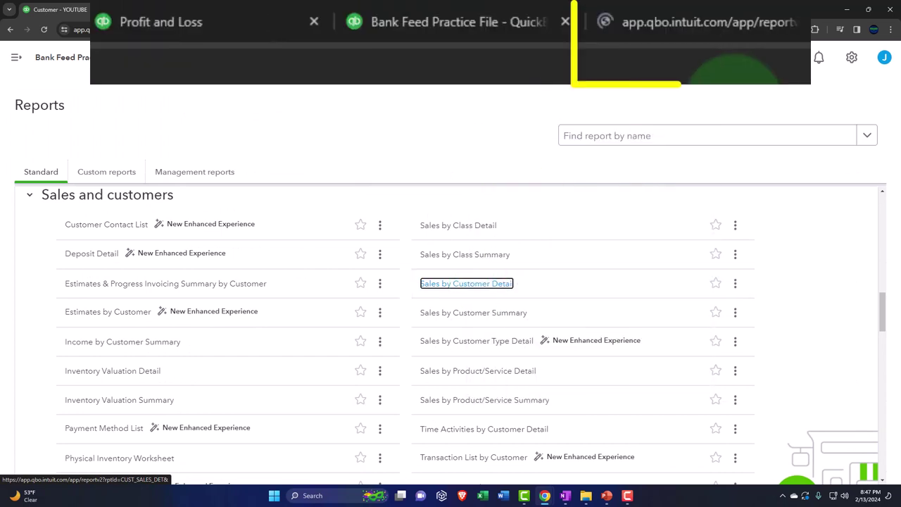
pyautogui.click(517, 14)
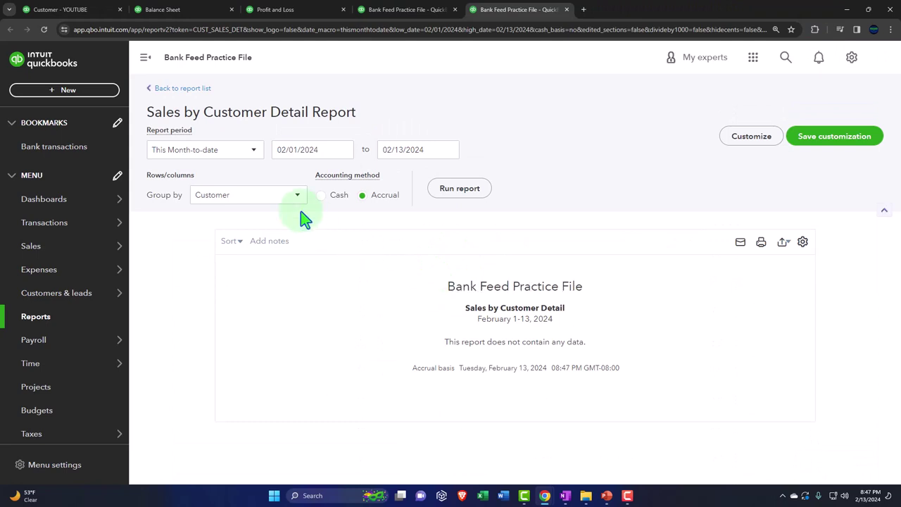
# - Run the Sales by Customer Detail report for the period 01/01/2024 to 02/29/2024
pyautogui.click(145, 57)
pyautogui.doubleClick(185, 150)
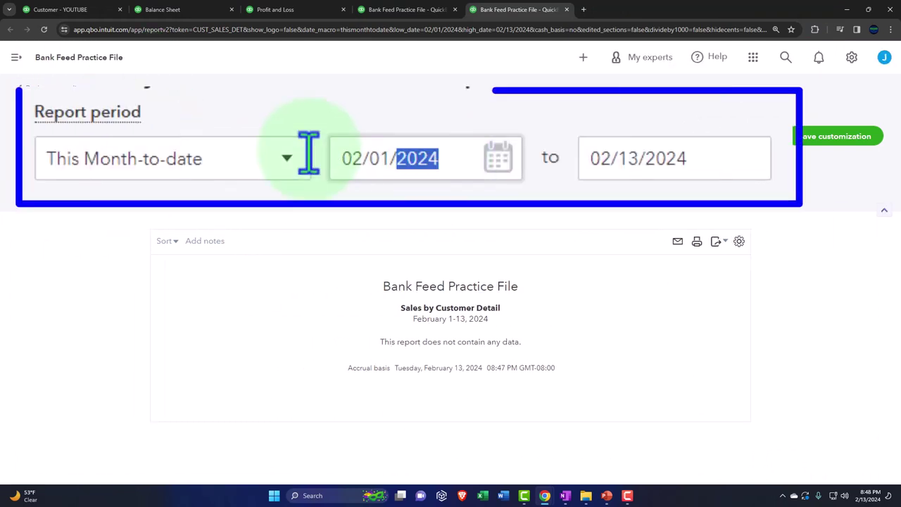
pyautogui.hotkey('ctrl', 'a')
pyautogui.write('01/01/2024')
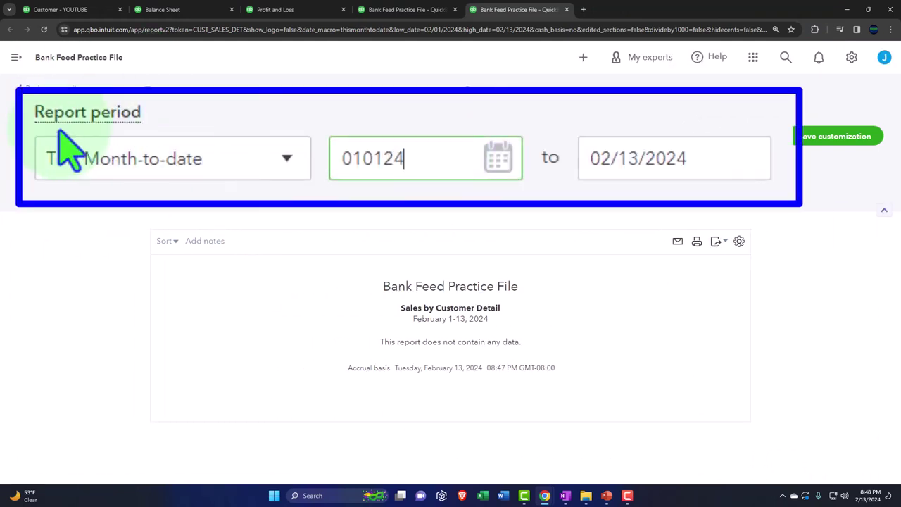
pyautogui.press('Tab')
pyautogui.write('02/2')
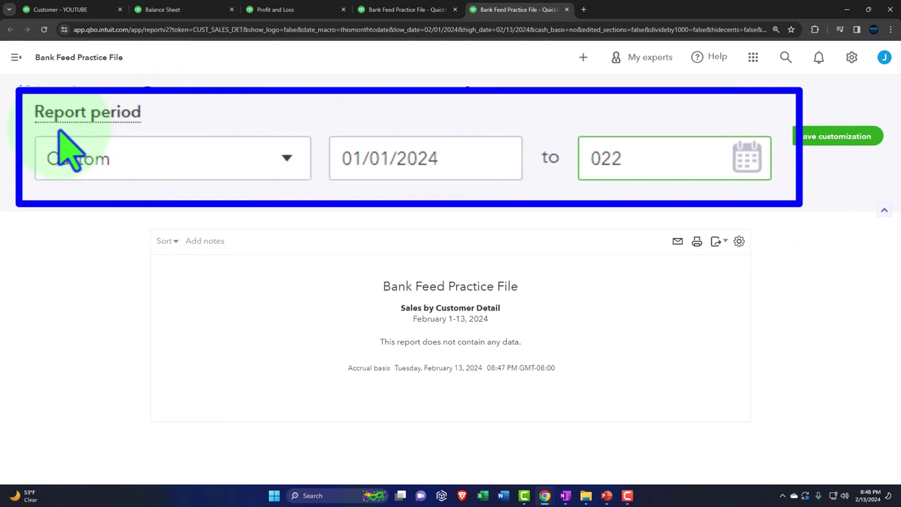
pyautogui.write('9/2024')
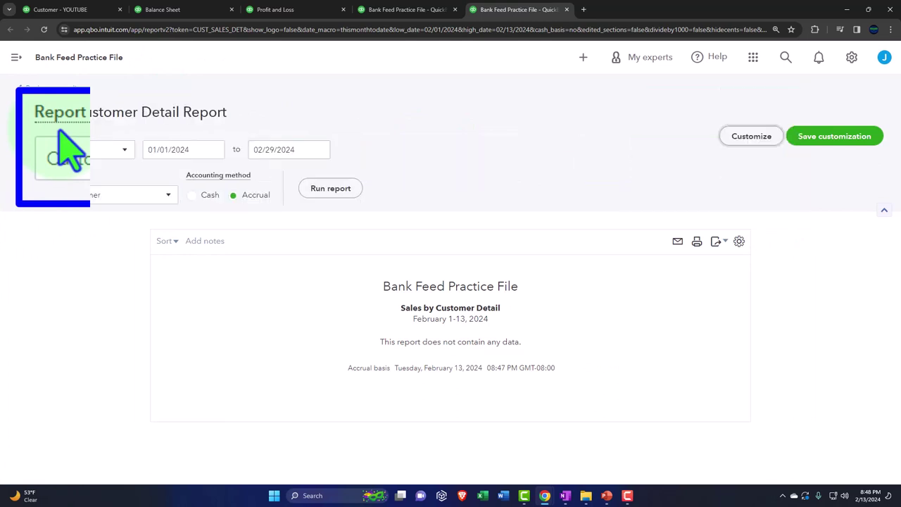
pyautogui.click(340, 191)
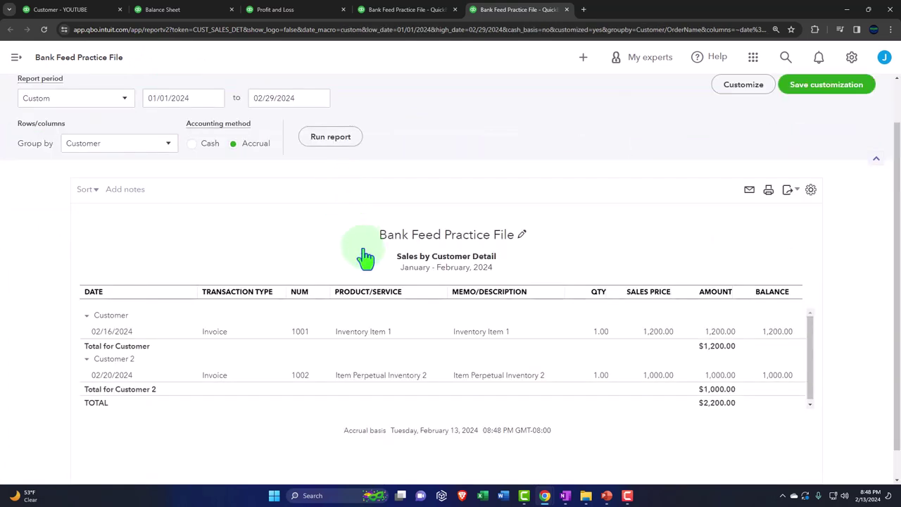
pyautogui.scroll(-1, 338, 281)
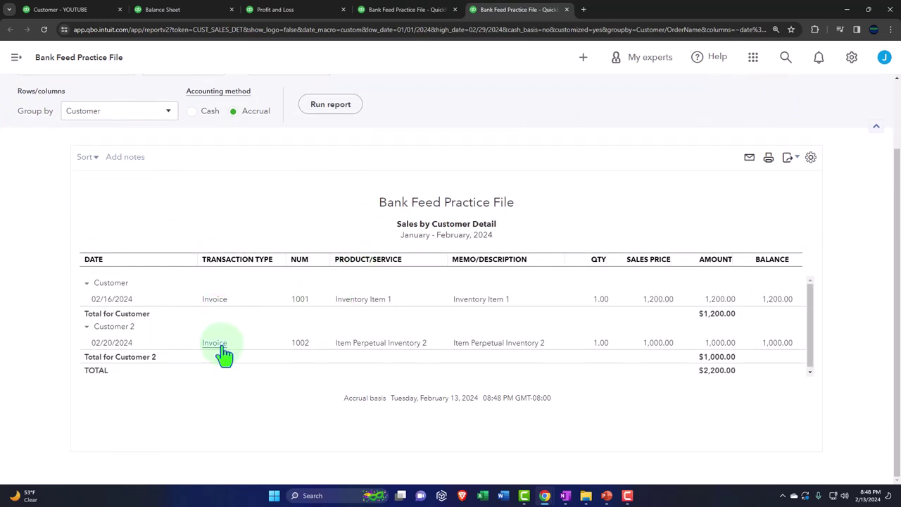
# - Compare the income in the open Trial Balance, Profit and Loss, and Balance Sheet reports
pyautogui.click(404, 9)
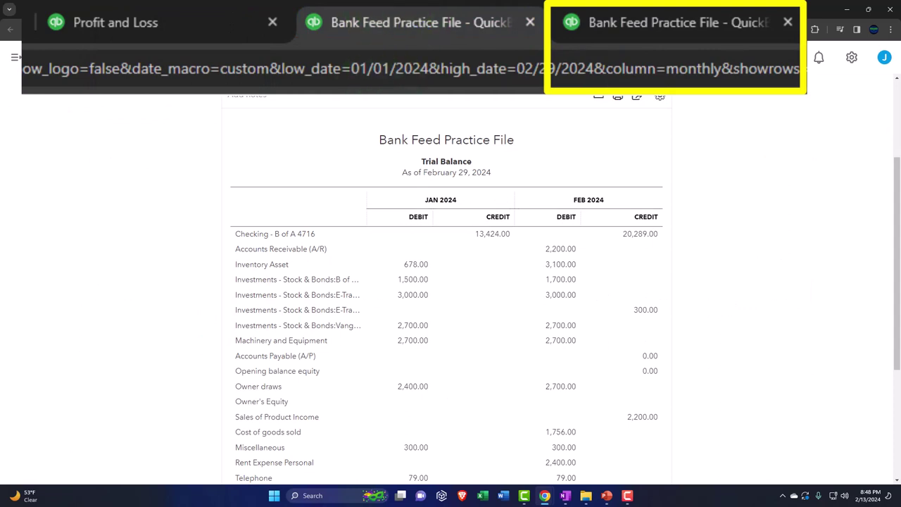
pyautogui.click(303, 10)
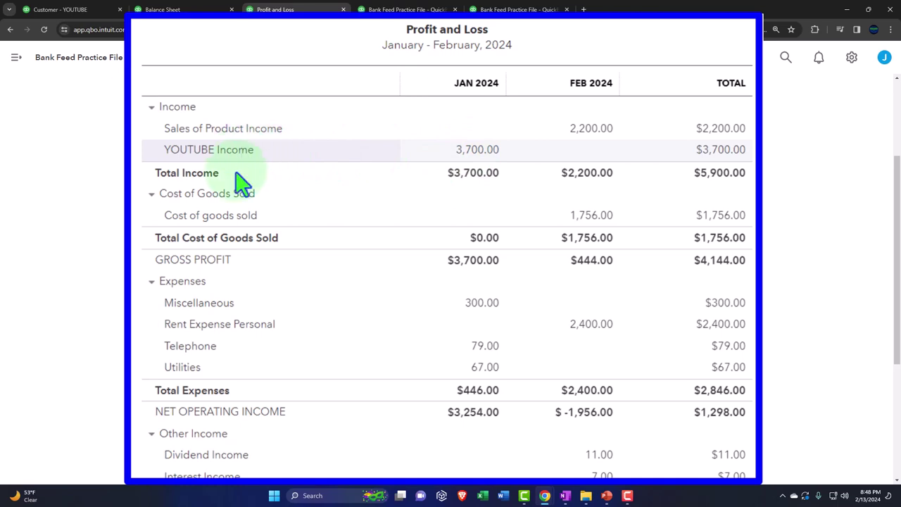
pyautogui.click(188, 11)
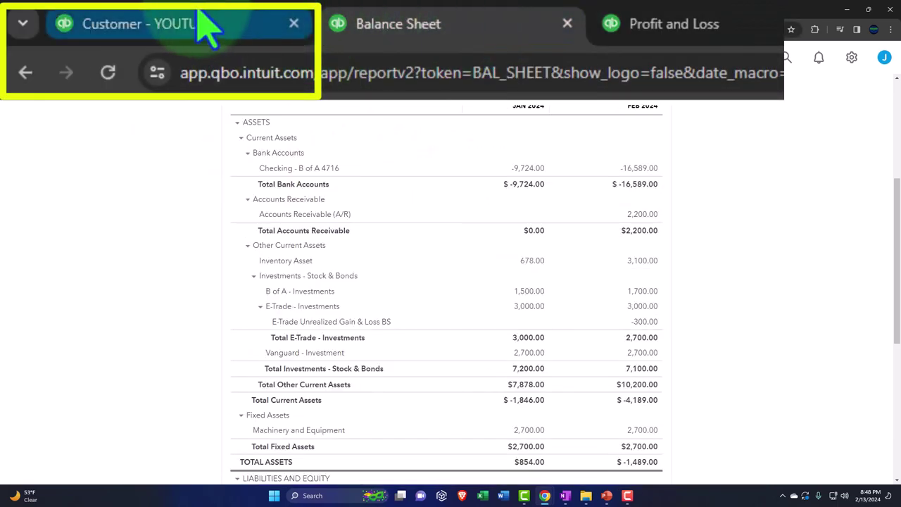
# - Return to the bank transactions awaiting review for the B of A checking account
pyautogui.click(81, 9)
pyautogui.click(27, 60)
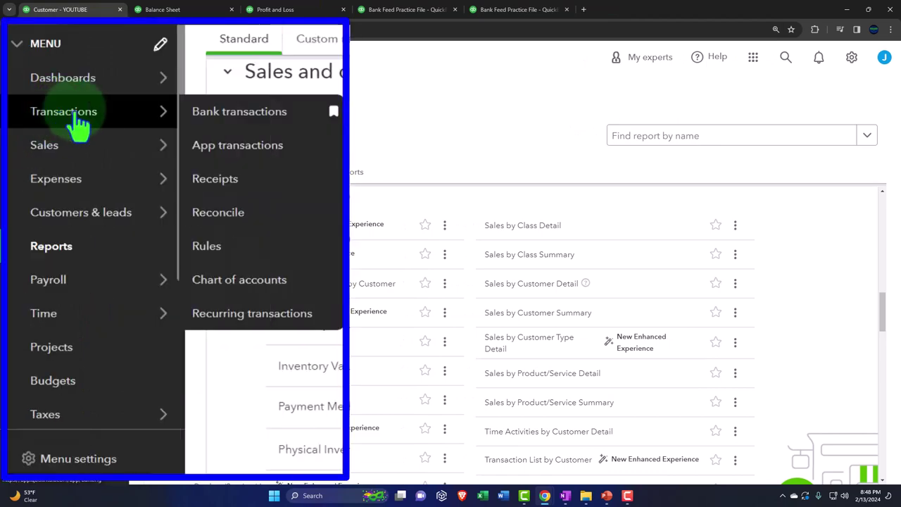
pyautogui.click(42, 225)
pyautogui.click(146, 59)
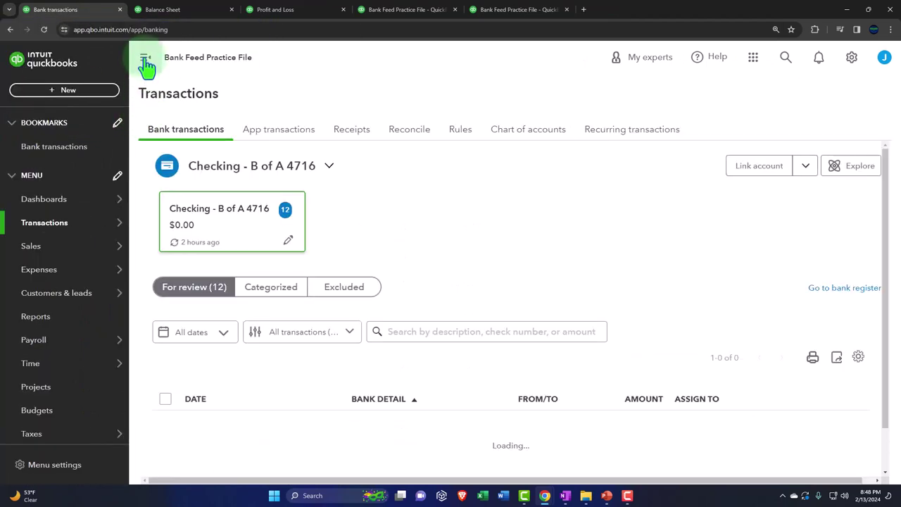
pyautogui.hotkey('ctrl', '+')
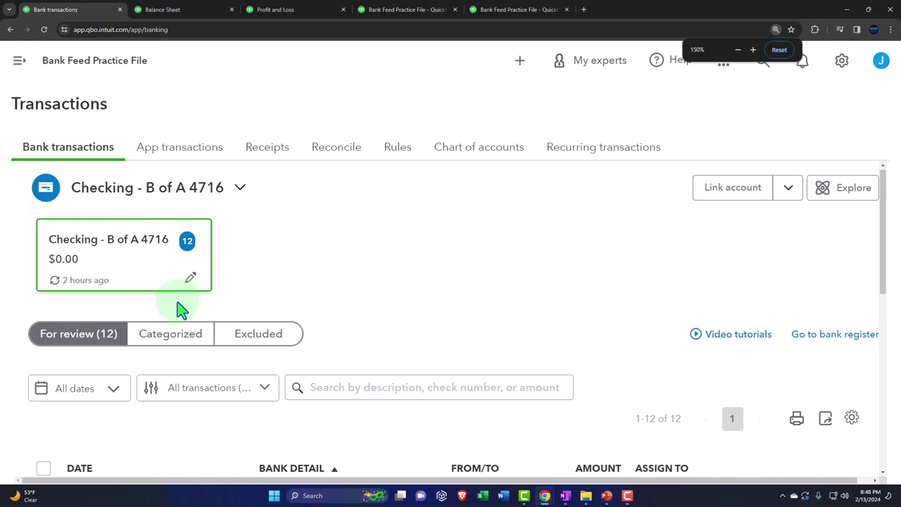
pyautogui.scroll(-3, 177, 308)
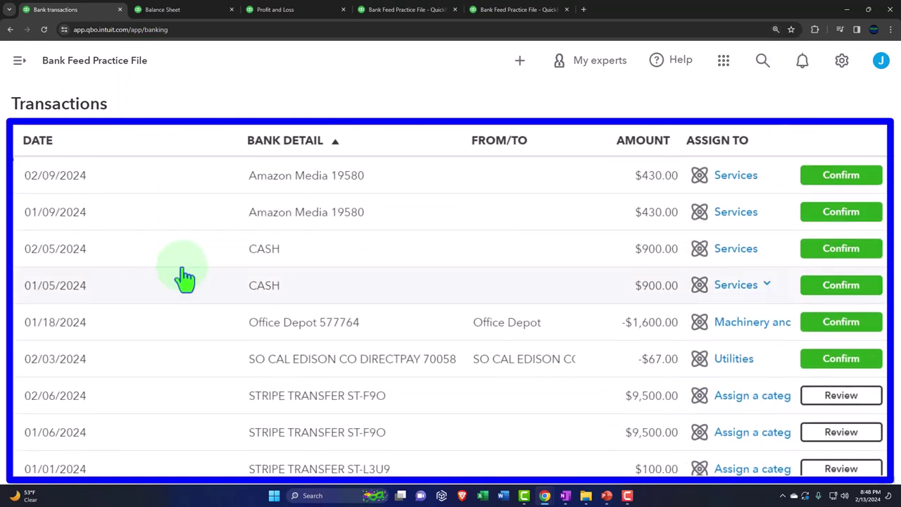
# - Expand the 02/09/2024 Amazon Media deposit and add Amazon Media from its memo as a new customer
pyautogui.click(254, 194)
pyautogui.scroll(-2, 254, 239)
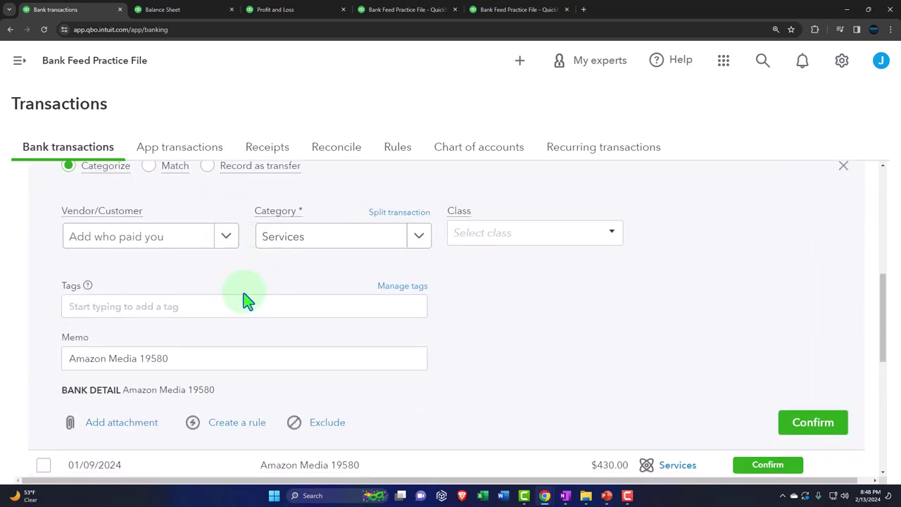
pyautogui.hotkey('ctrl', '-')
pyautogui.scroll(1, 303, 307)
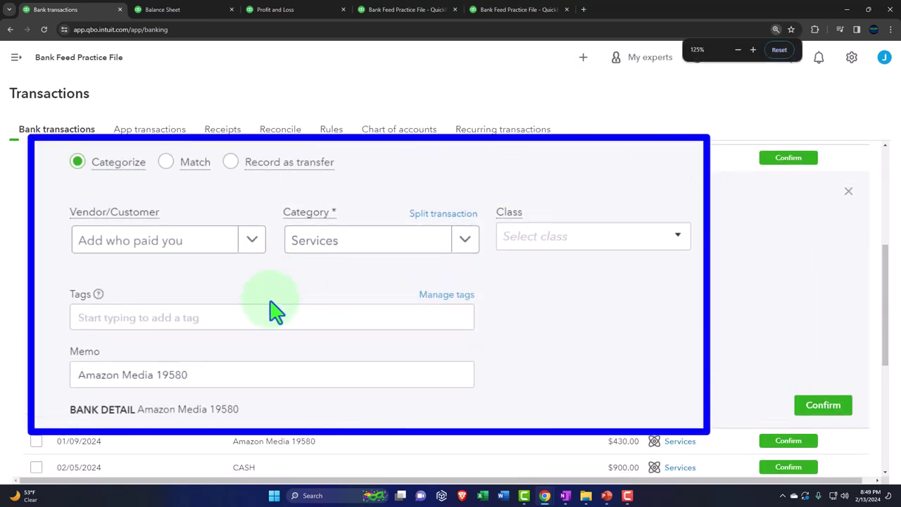
pyautogui.click(146, 374)
pyautogui.moveTo(152, 375); pyautogui.dragTo(63, 372)
pyautogui.hotkey('ctrl', 'c')
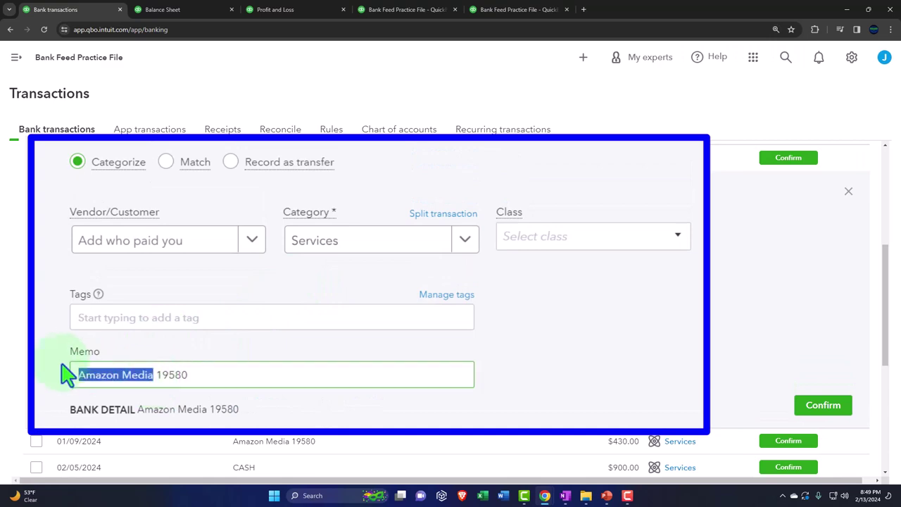
pyautogui.click(125, 262)
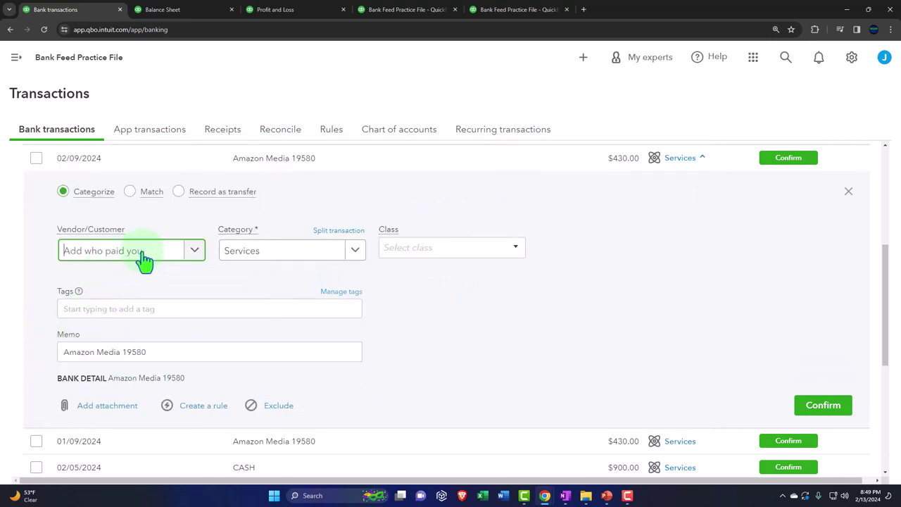
pyautogui.hotkey('ctrl', 'v')
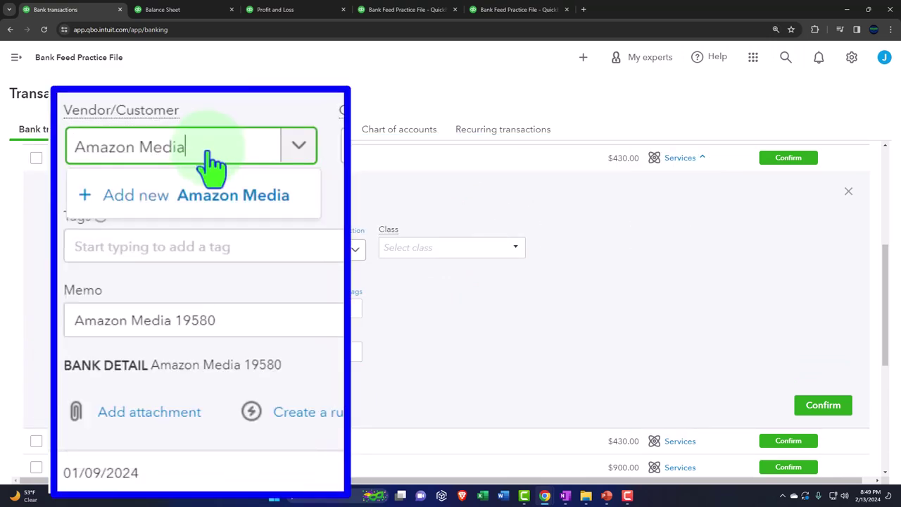
pyautogui.click(140, 278)
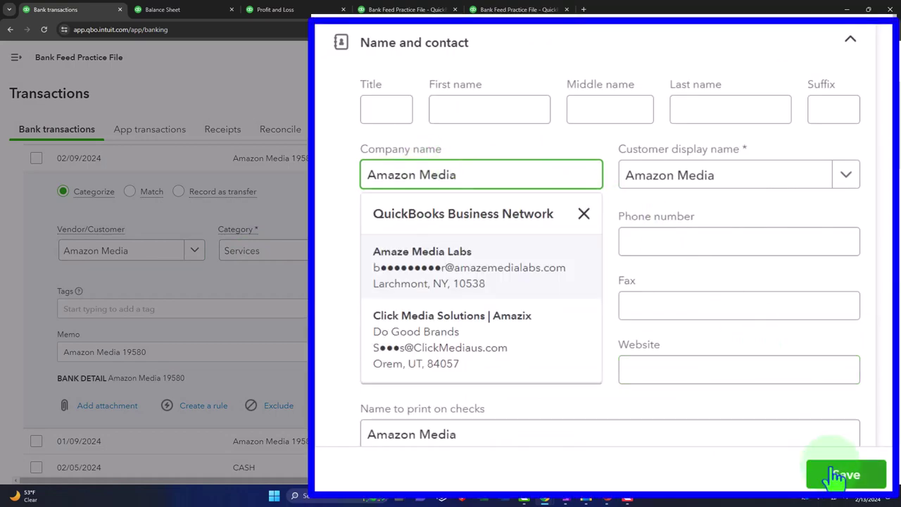
pyautogui.click(824, 473)
# - Create an Income account named Amazon Media Income with detail type Other Primary Income as the deposit's category
pyautogui.click(354, 250)
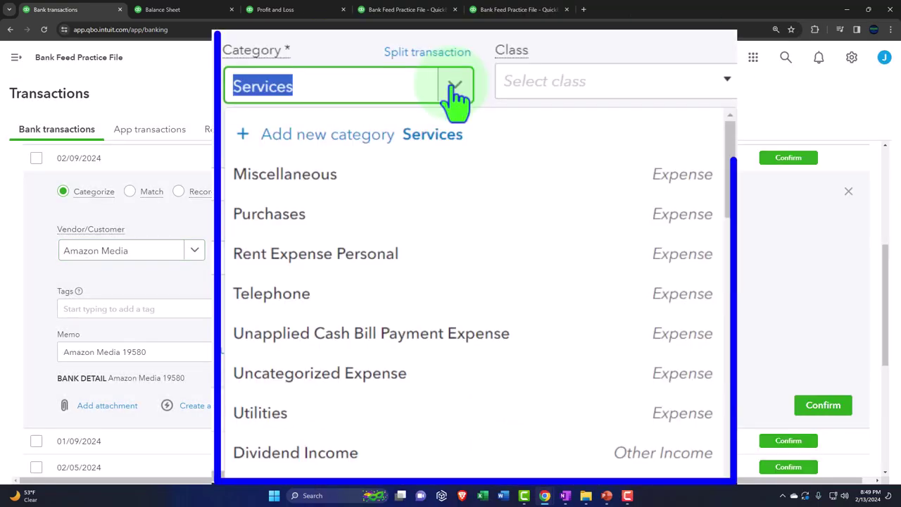
pyautogui.click(354, 252)
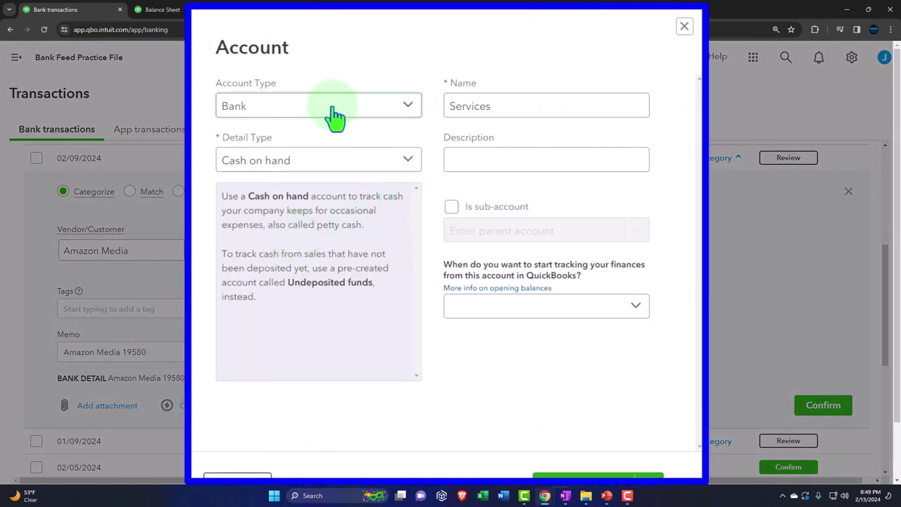
pyautogui.click(329, 114)
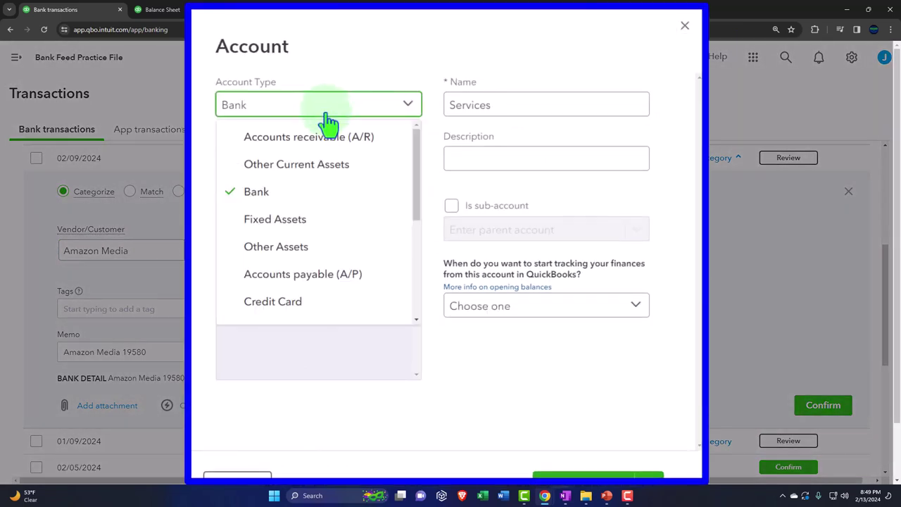
pyautogui.scroll(-5, 313, 194)
pyautogui.click(293, 250)
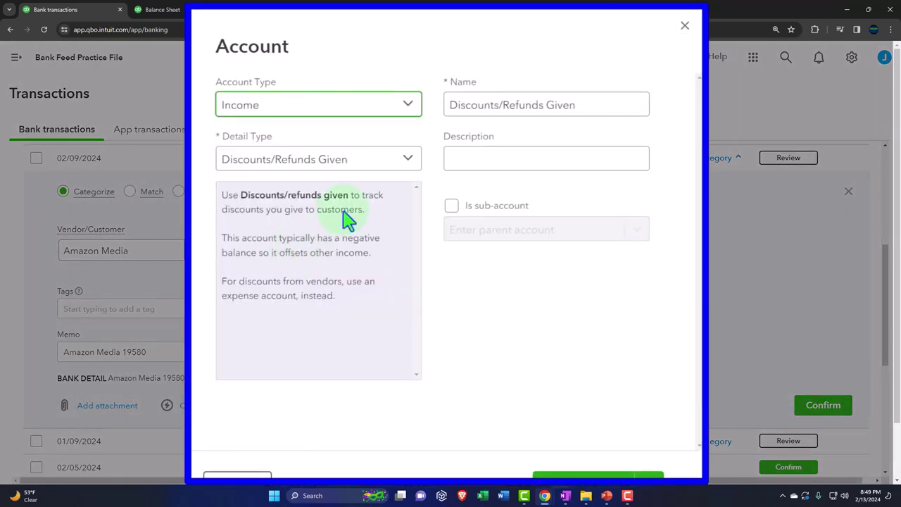
pyautogui.click(379, 161)
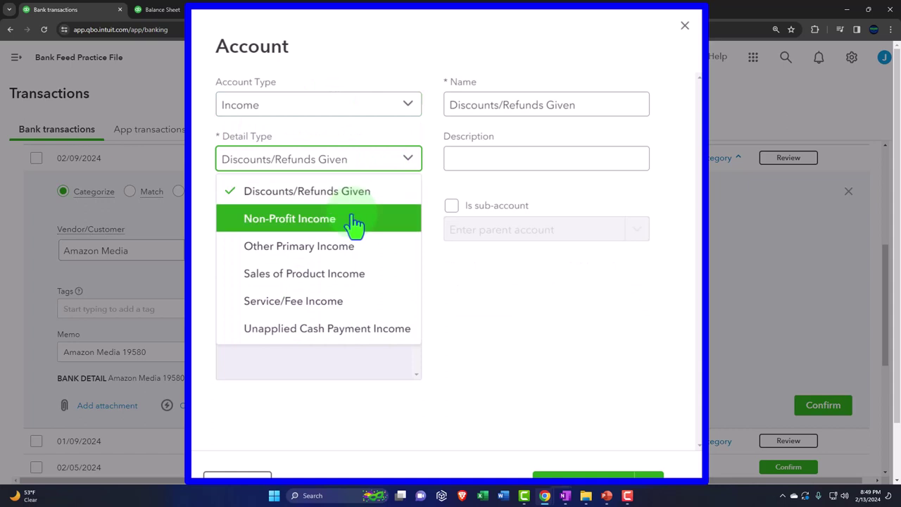
pyautogui.click(309, 248)
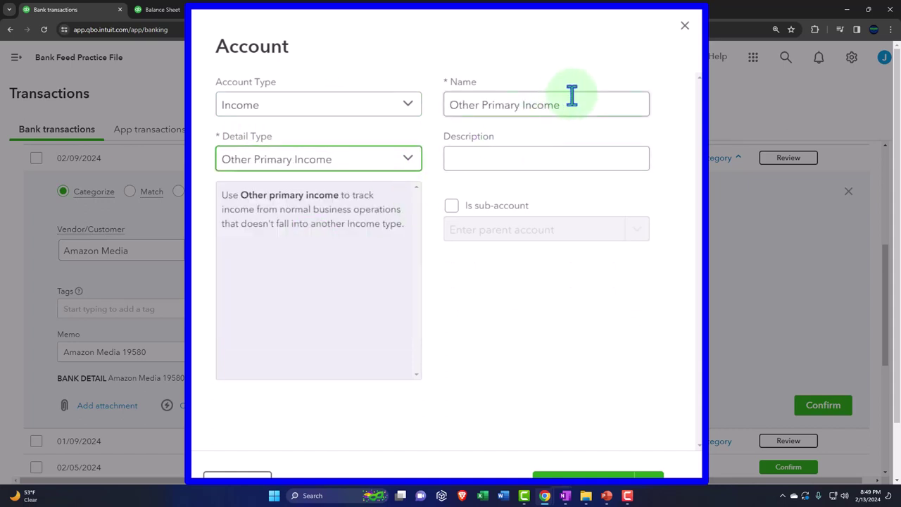
pyautogui.tripleClick(572, 98)
pyautogui.hotkey('ctrl', 'v')
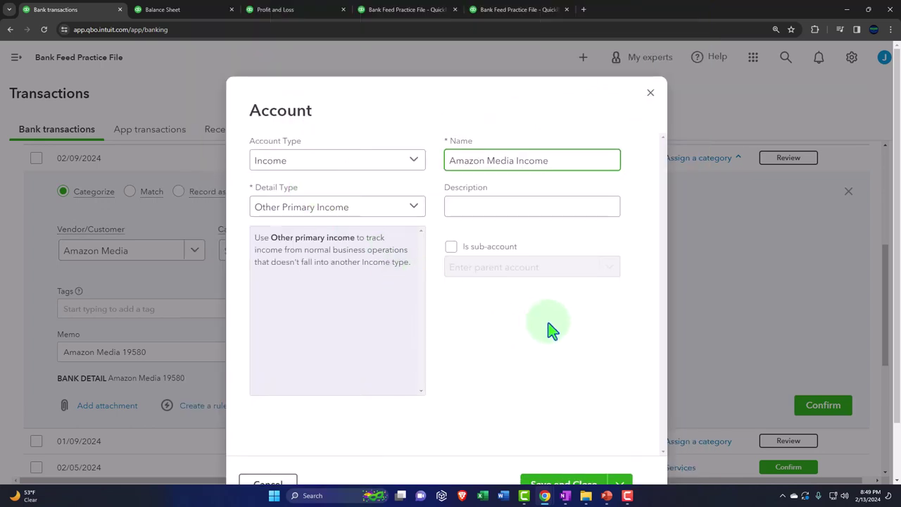
pyautogui.scroll(-1, 554, 328)
pyautogui.click(572, 440)
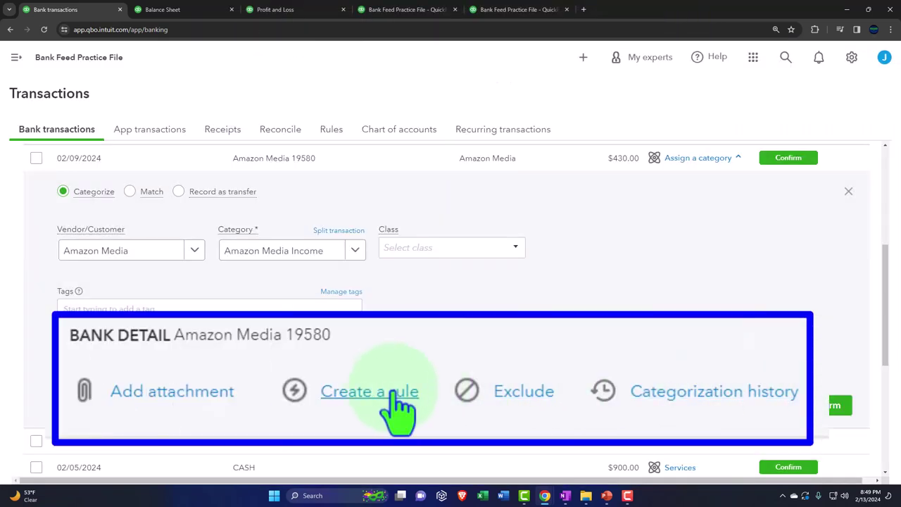
# - Start a bank rule from the deposit, named Amazon Media, for money in whose bank text contains Amazon Media
pyautogui.click(212, 417)
pyautogui.click(657, 126)
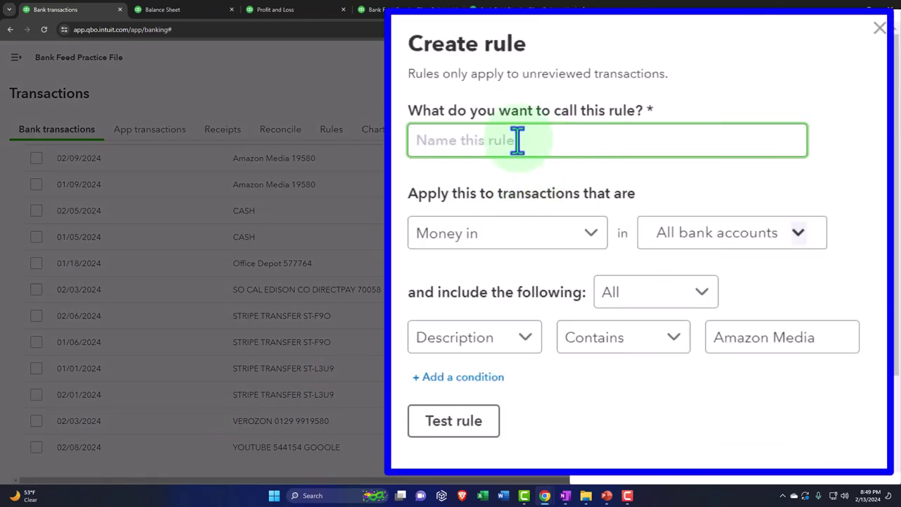
pyautogui.write('Amazon Media')
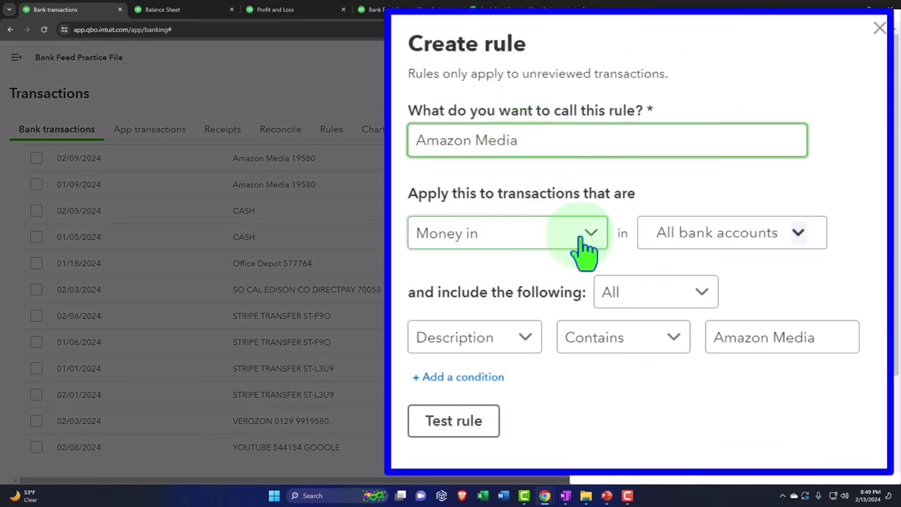
pyautogui.click(528, 343)
pyautogui.click(497, 414)
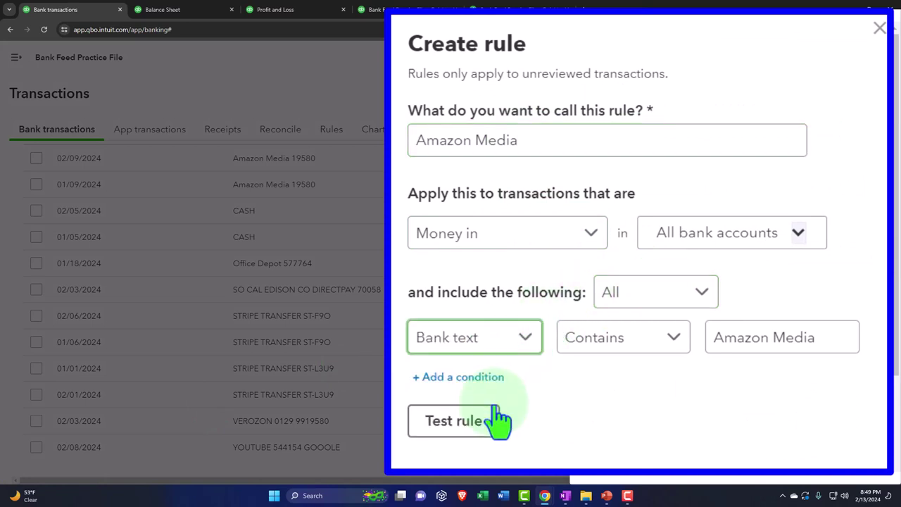
pyautogui.click(667, 361)
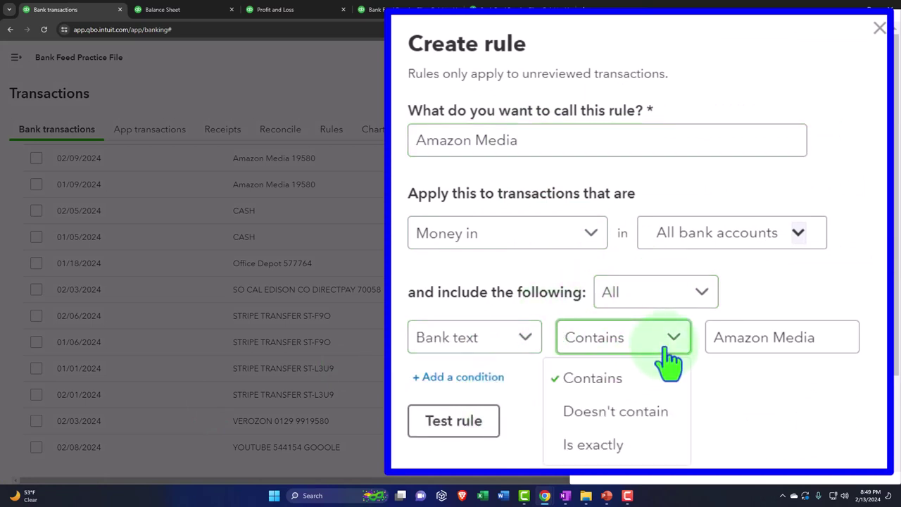
pyautogui.click(669, 359)
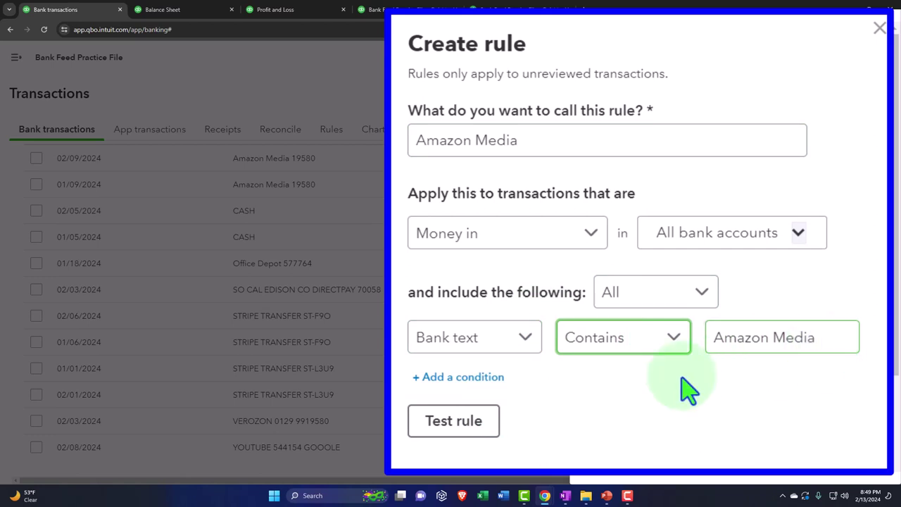
# - Test the Amazon Media rule, review its Deposit assignment to Amazon Media Income with payee Amazon Media, and save the rule
pyautogui.click(482, 423)
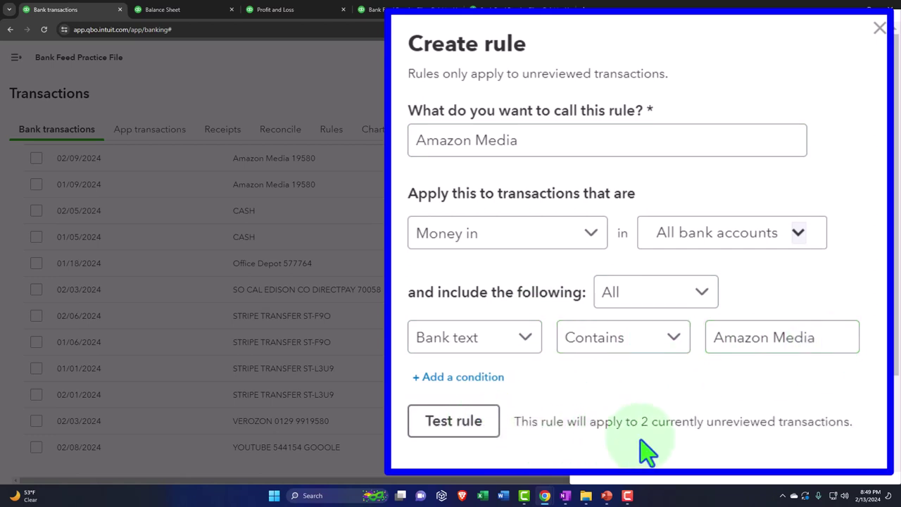
pyautogui.scroll(-4, 739, 324)
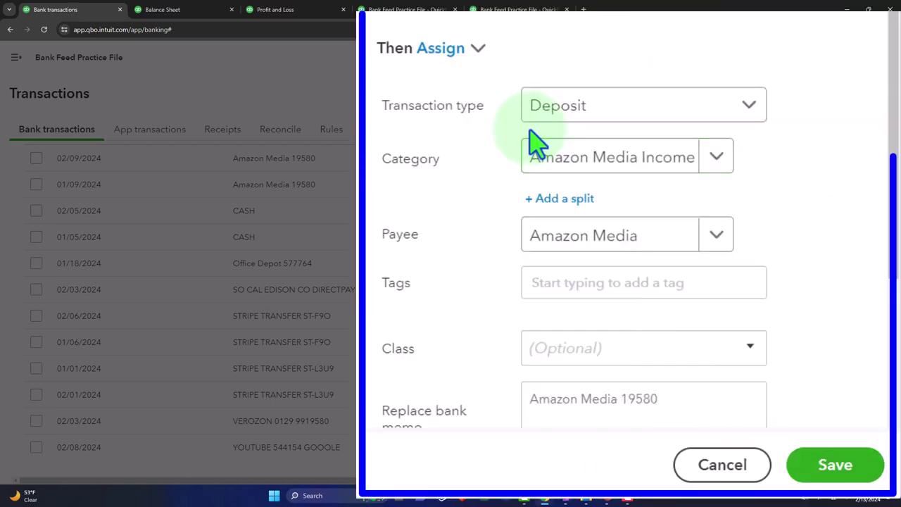
pyautogui.scroll(-1, 483, 177)
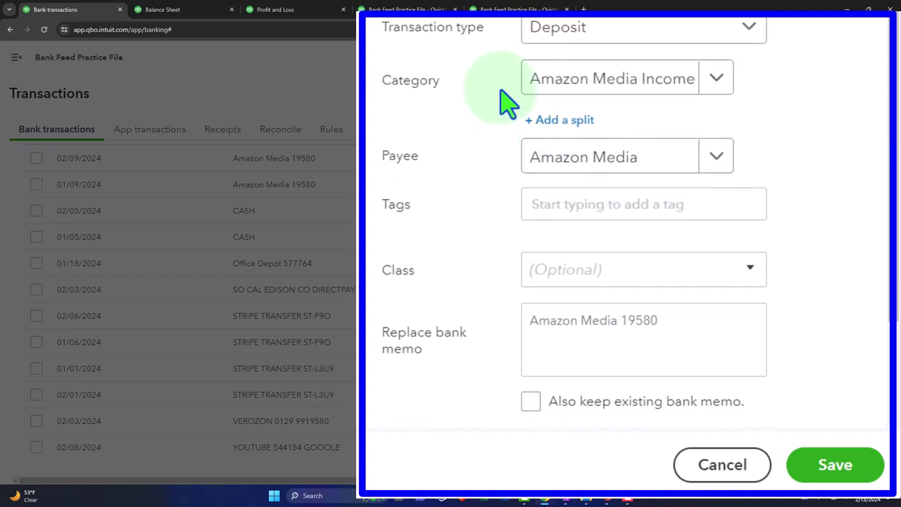
pyautogui.scroll(-1, 509, 104)
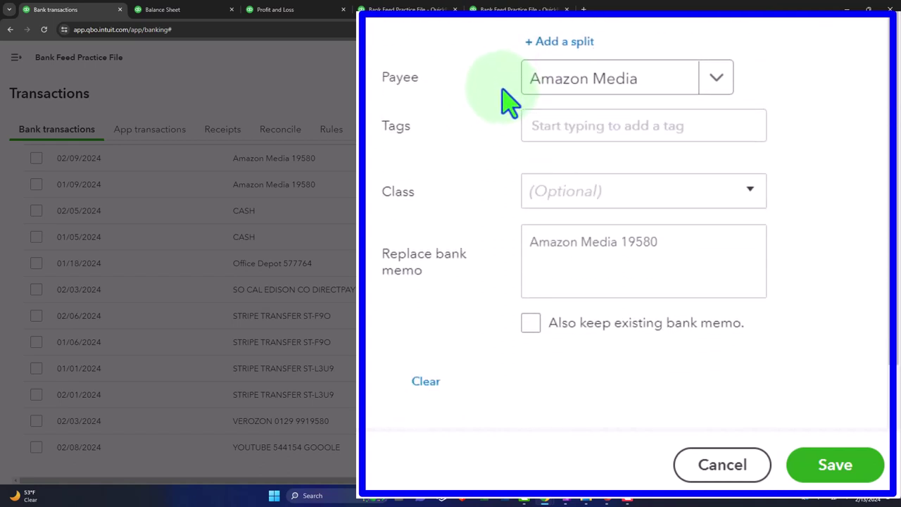
pyautogui.scroll(-1, 503, 91)
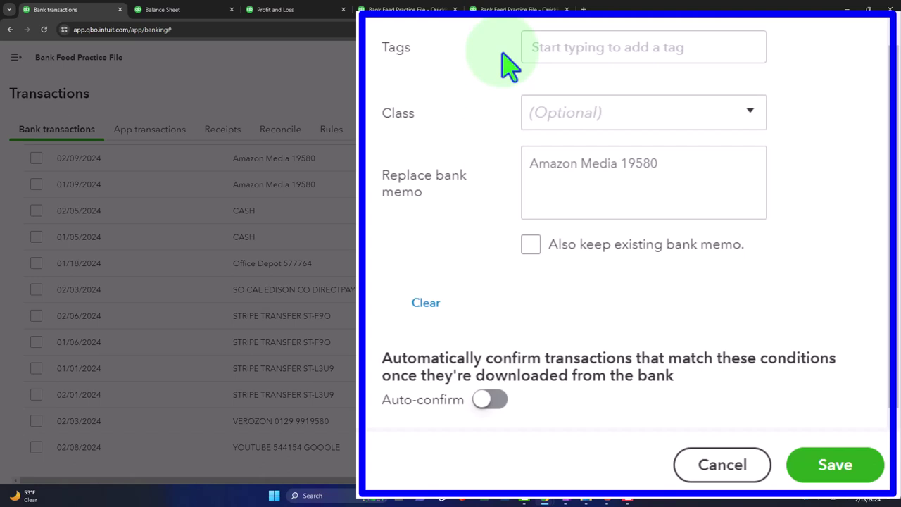
pyautogui.scroll(-1, 502, 54)
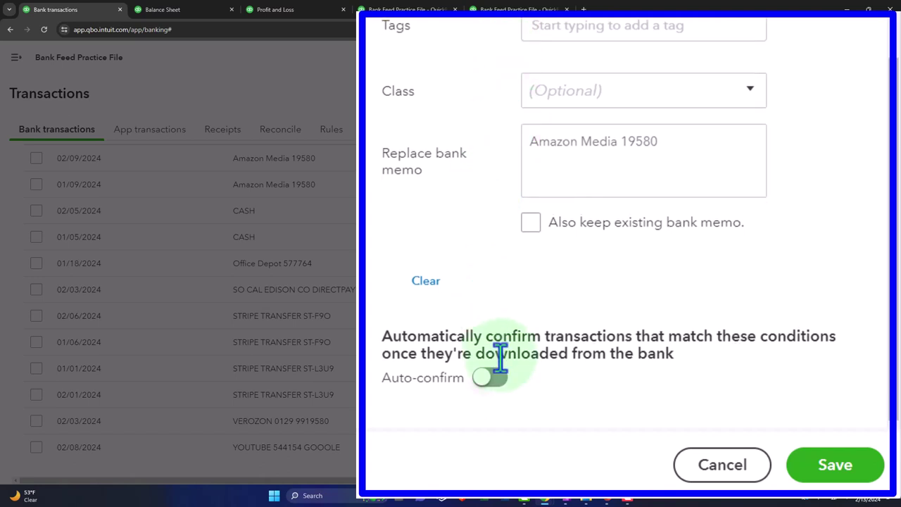
pyautogui.click(819, 459)
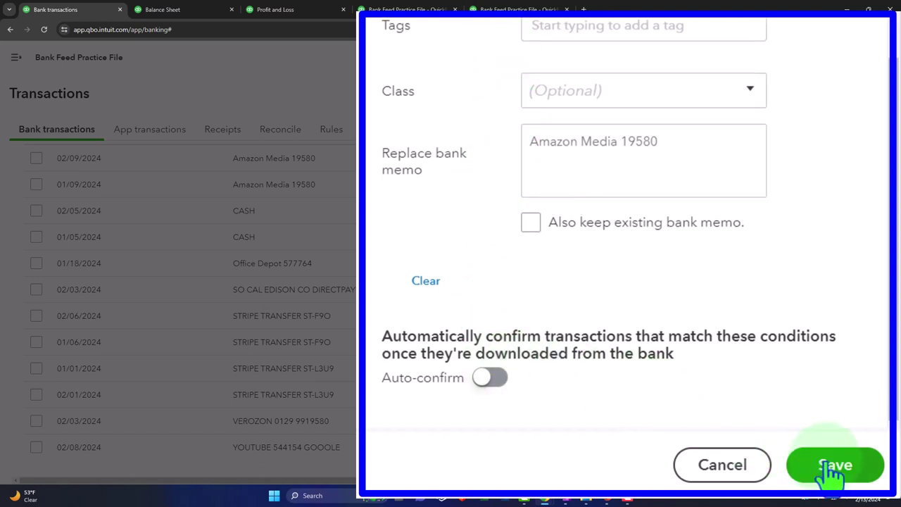
pyautogui.click(828, 466)
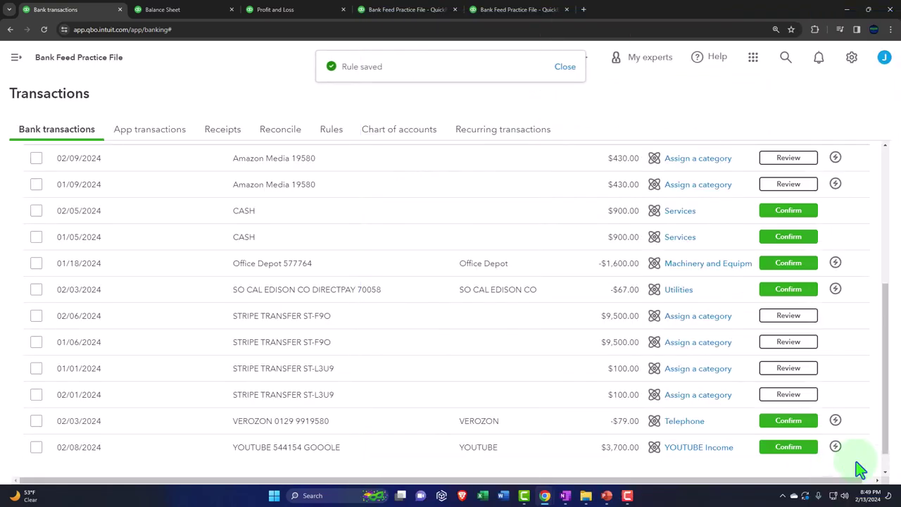
# - Expand the 02/09/2024 Amazon Media deposit and confirm it with the customer and category assigned by the rule
pyautogui.scroll(3, 470, 348)
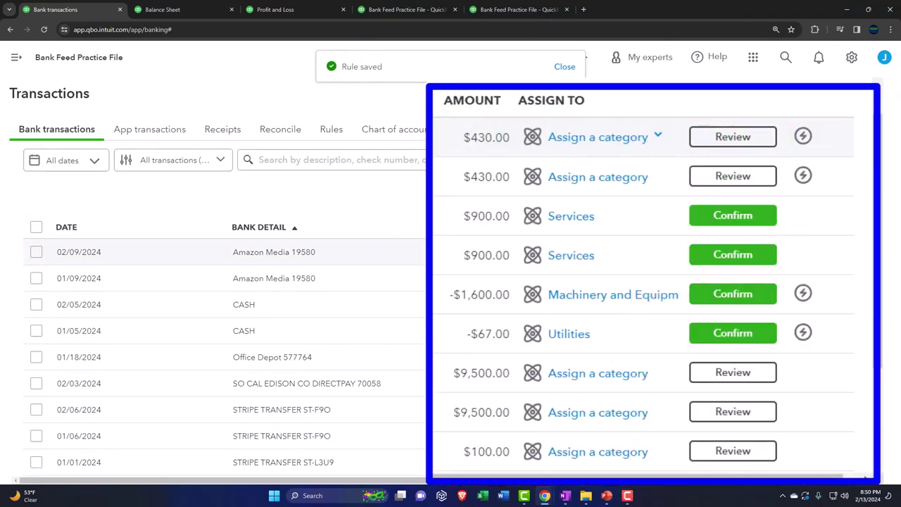
pyautogui.click(514, 262)
pyautogui.scroll(-2, 514, 261)
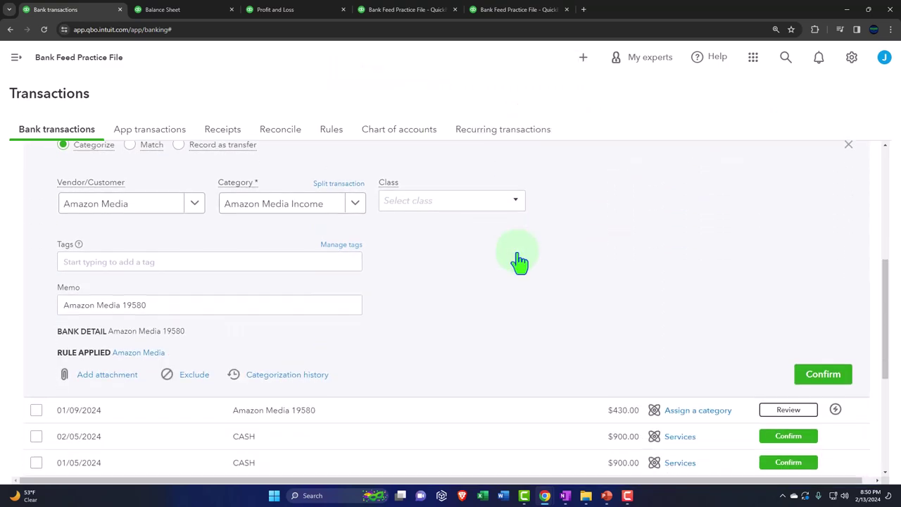
pyautogui.click(824, 377)
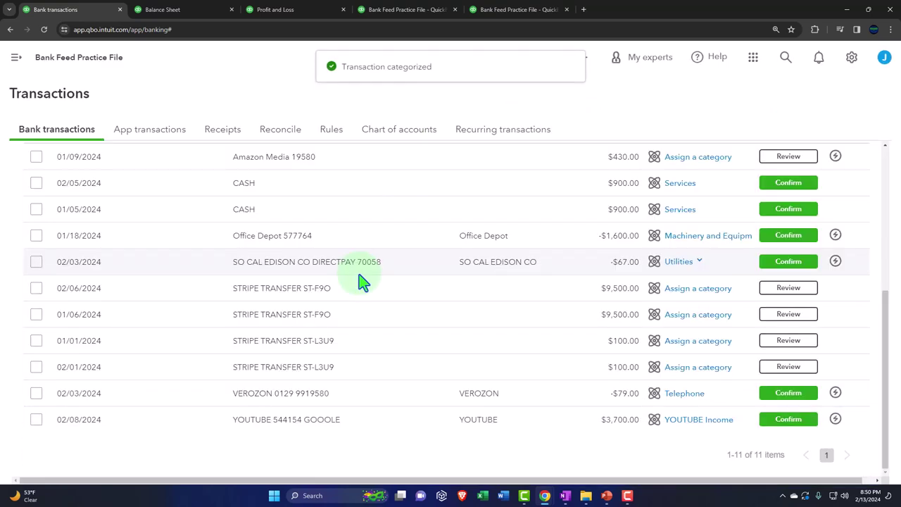
# - Switch to the Balance Sheet, rerun it and check the B of A checking account balance
pyautogui.scroll(3, 361, 282)
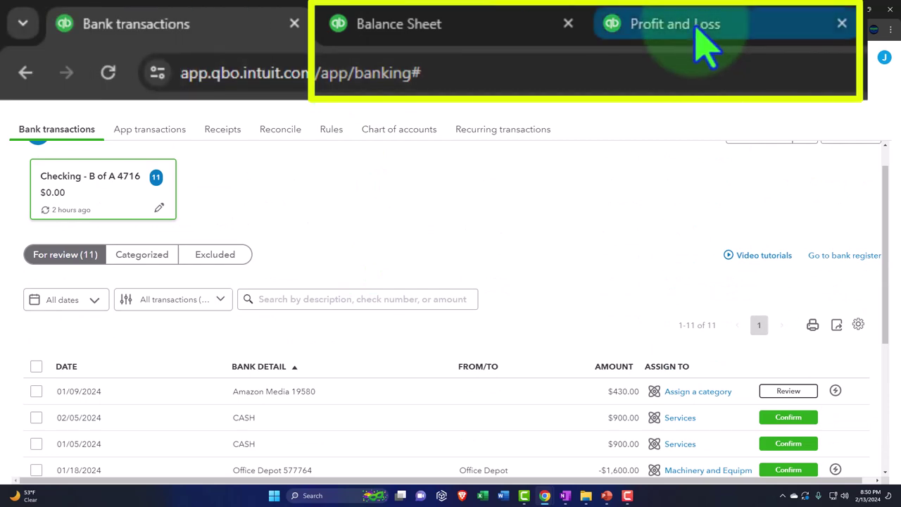
pyautogui.click(431, 25)
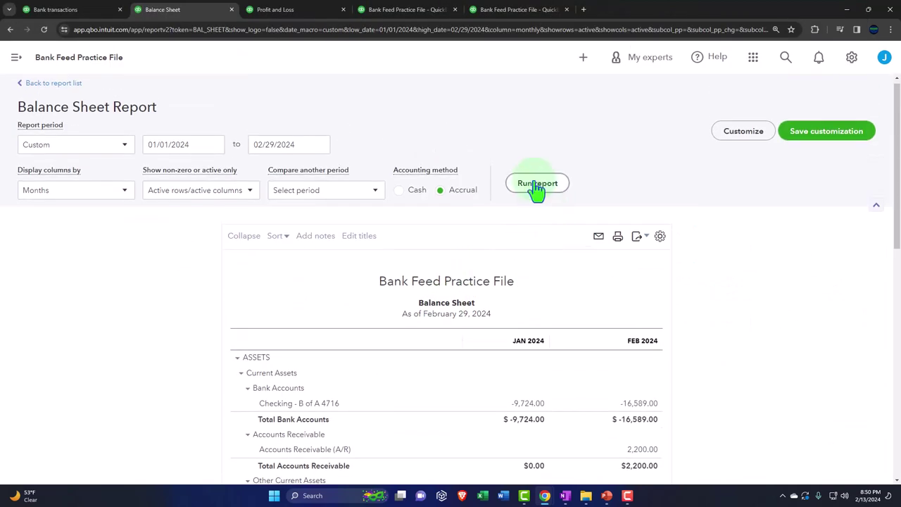
pyautogui.scroll(-3, 500, 270)
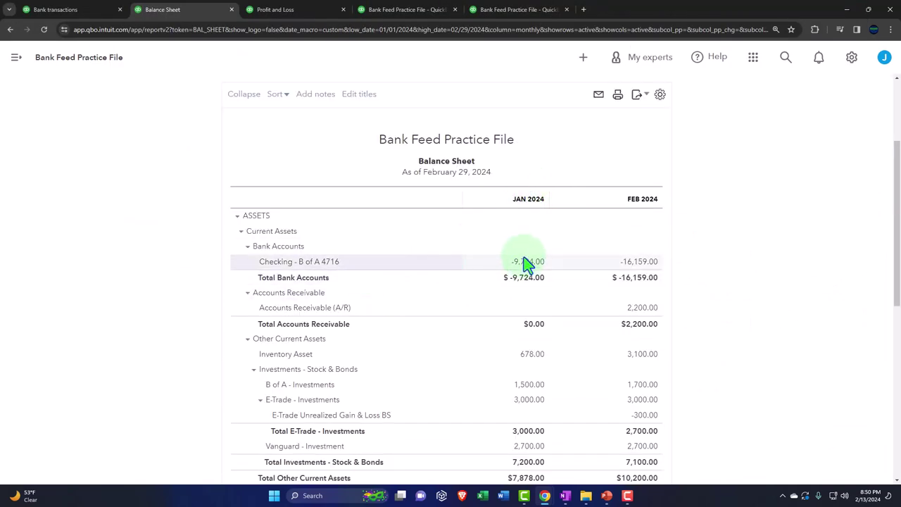
# - Rerun the Profit and Loss report for January to February 2024 and examine its Income section
pyautogui.click(298, 12)
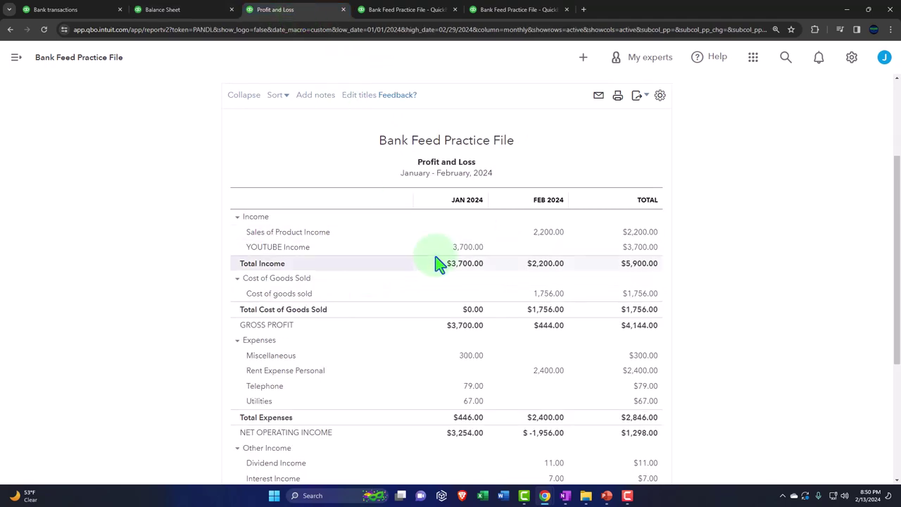
pyautogui.scroll(2, 493, 246)
pyautogui.click(540, 193)
pyautogui.scroll(-2, 529, 216)
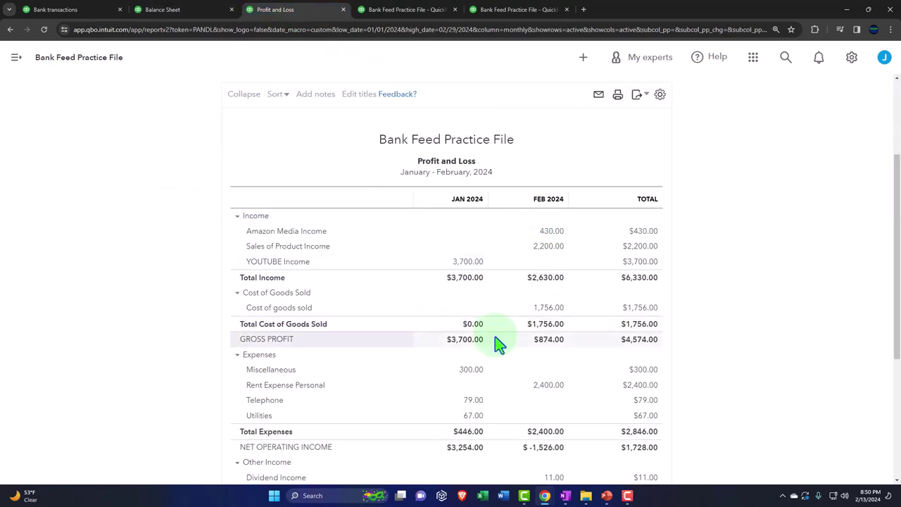
pyautogui.scroll(4, 496, 343)
pyautogui.scroll(1, 496, 343)
pyautogui.scroll(-2, 458, 312)
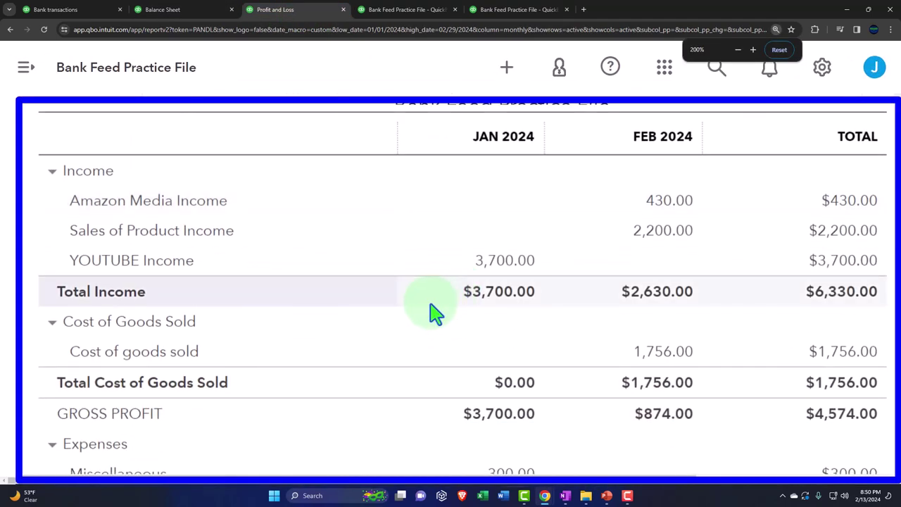
# - Drill down from February's Amazon Media Income to its source bank deposit, then return to the Profit and Loss report
pyautogui.click(686, 210)
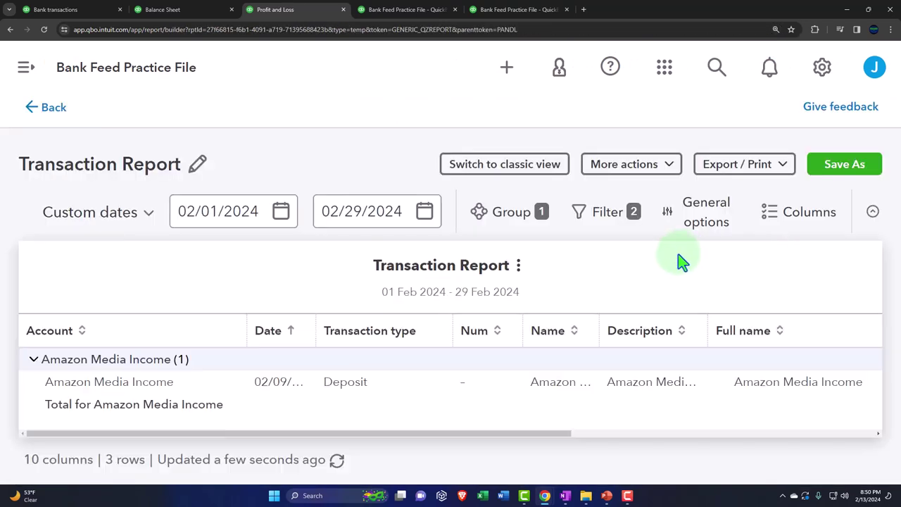
pyautogui.hotkey('ctrl', '-')
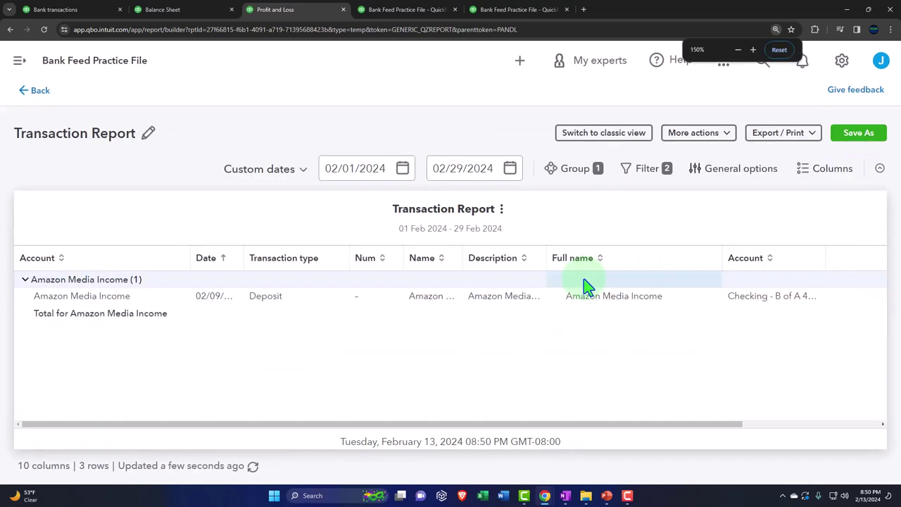
pyautogui.click(673, 316)
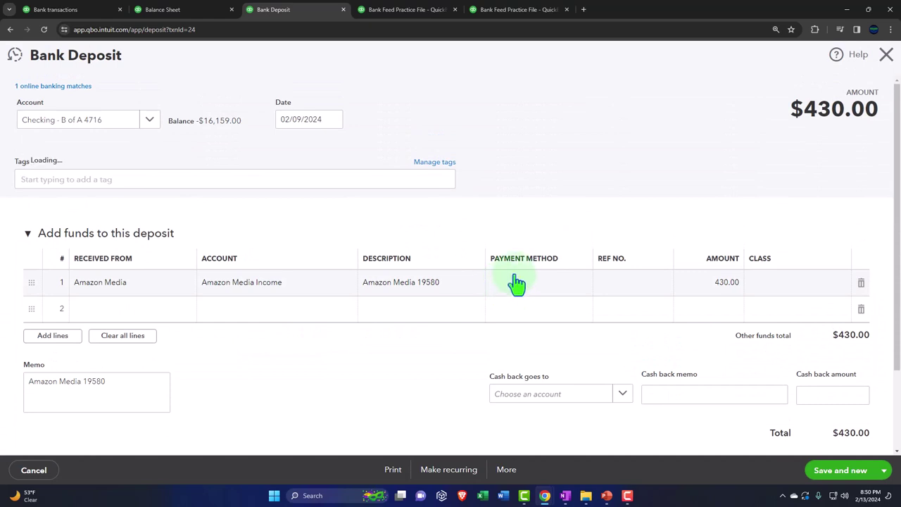
pyautogui.click(886, 58)
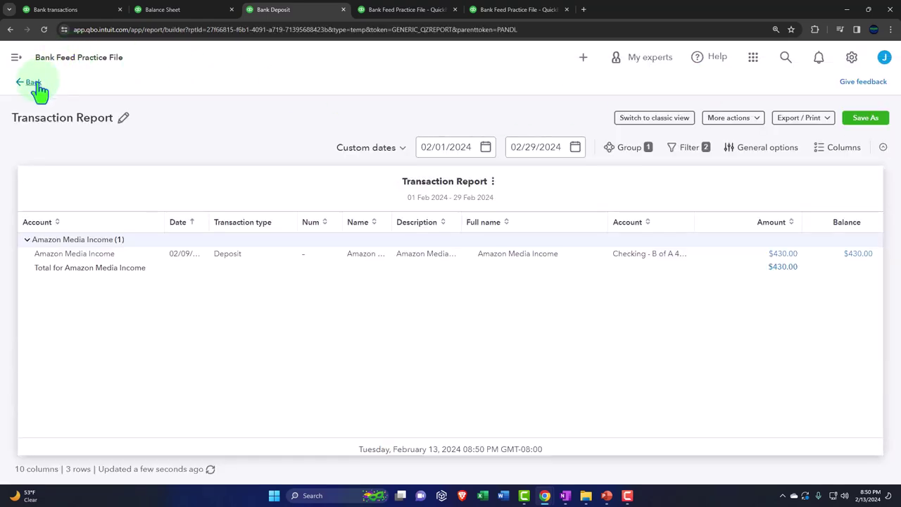
pyautogui.click(37, 86)
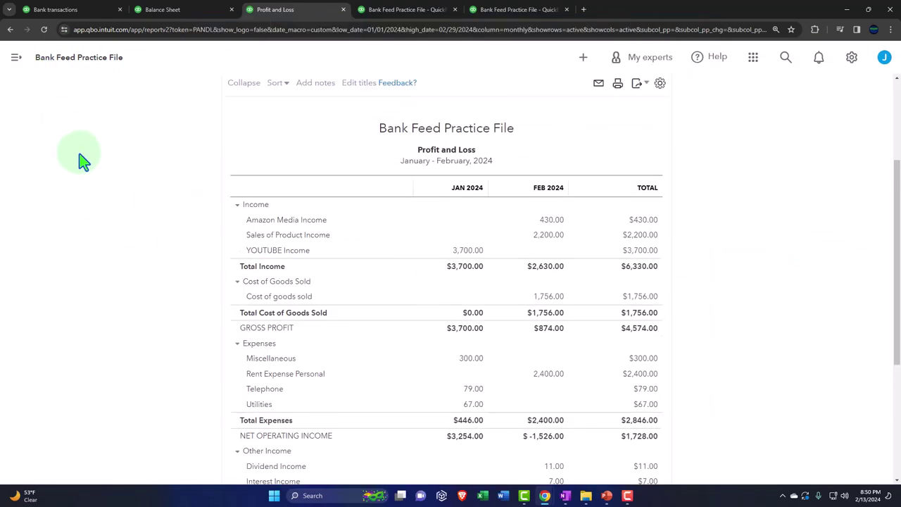
# - Return to the bank transactions for review and expand the 02/05/2024 CASH deposit
pyautogui.click(91, 15)
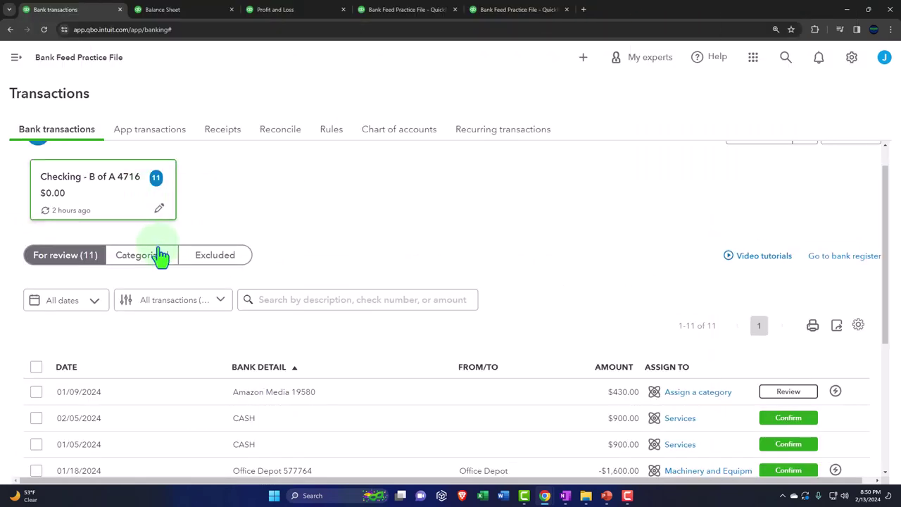
pyautogui.scroll(-3, 162, 257)
pyautogui.scroll(-2, 219, 253)
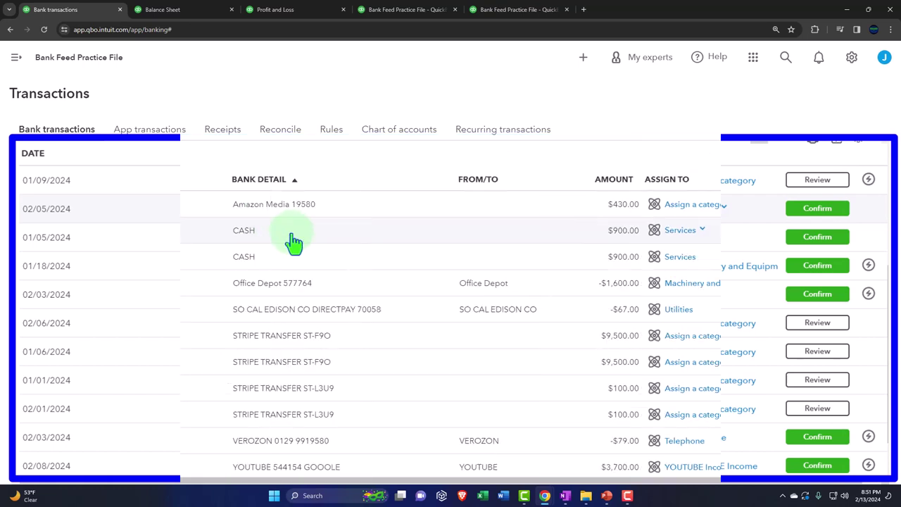
pyautogui.click(293, 238)
pyautogui.scroll(-3, 294, 250)
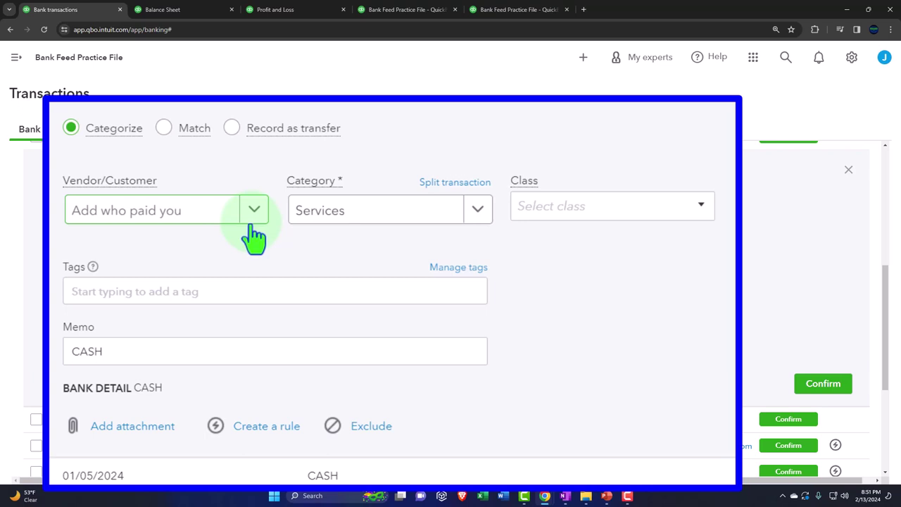
# - Add Sales Customer as a new customer for the CASH deposit and save the contact
pyautogui.click(254, 237)
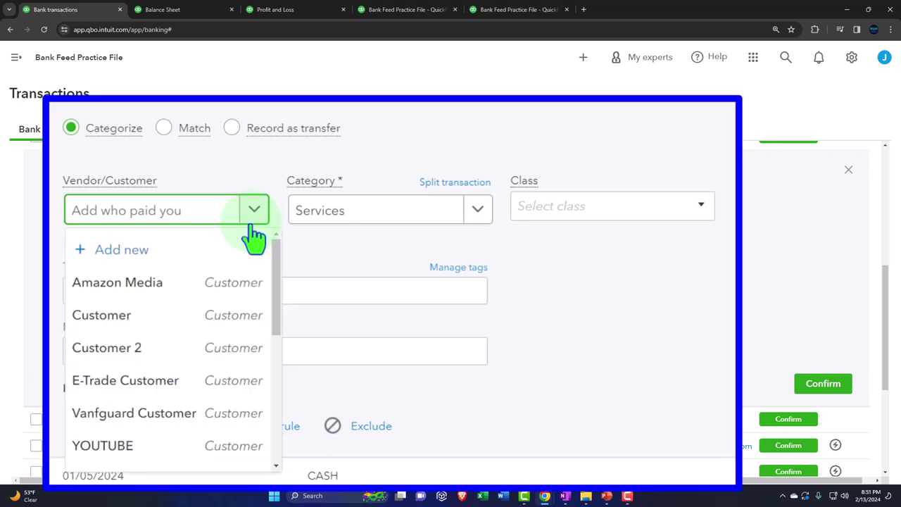
pyautogui.click(195, 220)
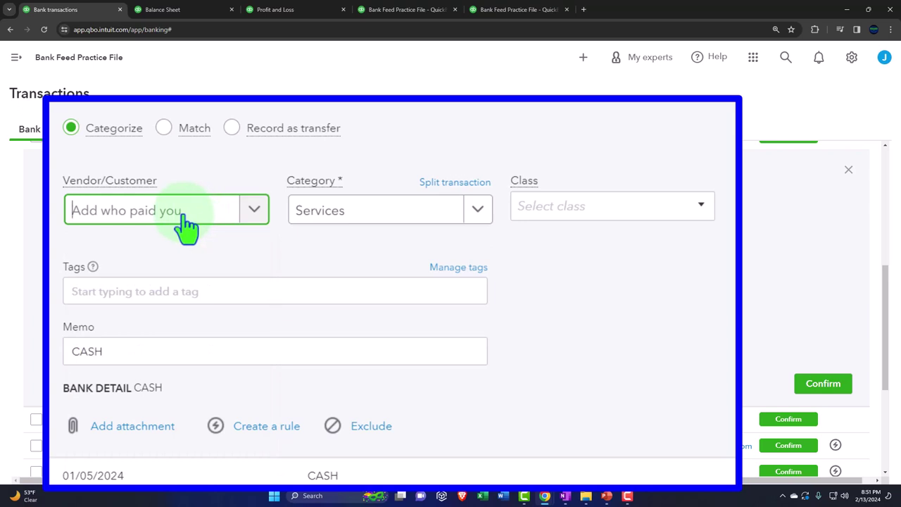
pyautogui.write('Sales Cus')
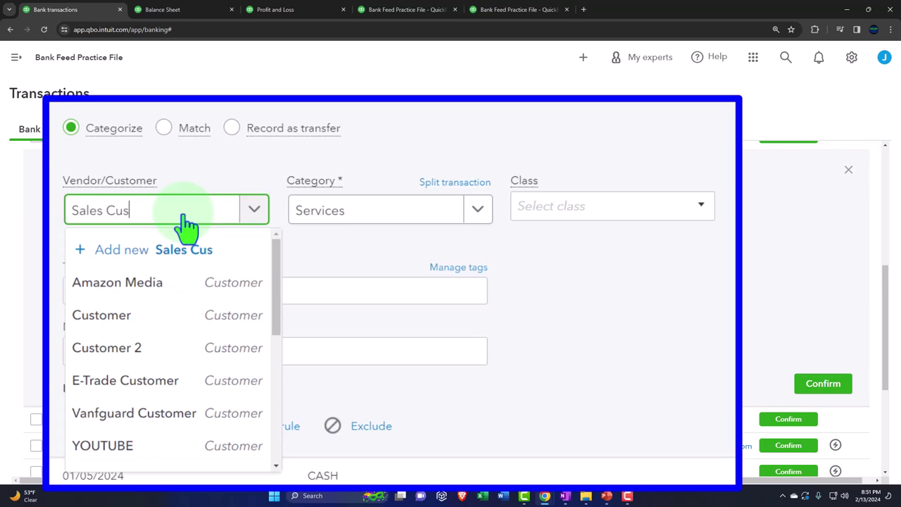
pyautogui.write('tomer')
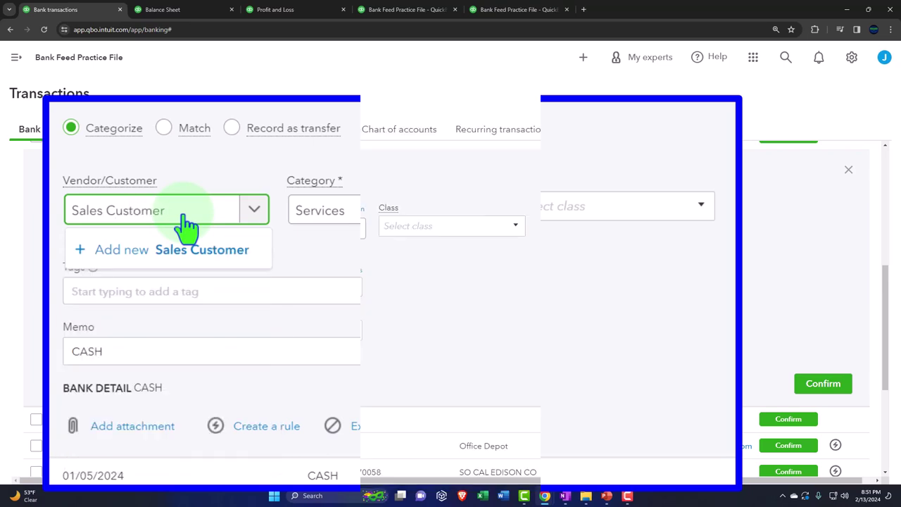
pyautogui.click(176, 249)
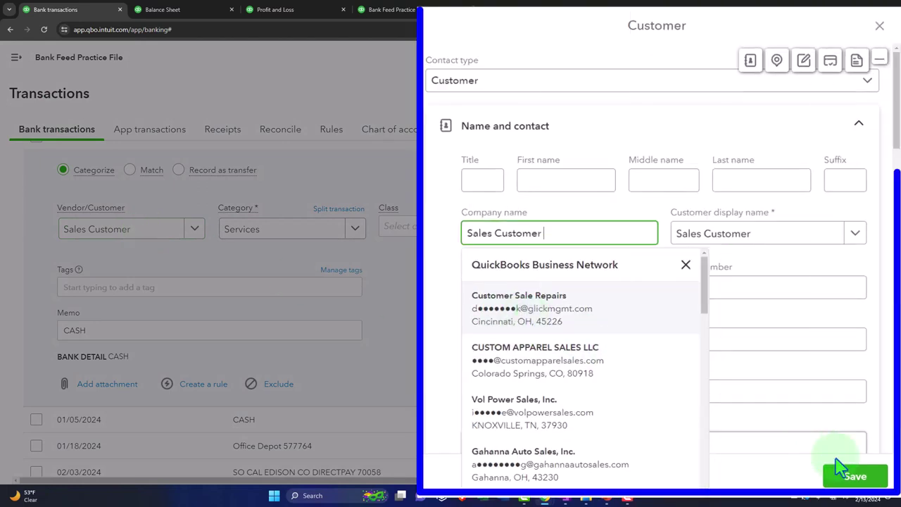
pyautogui.click(855, 468)
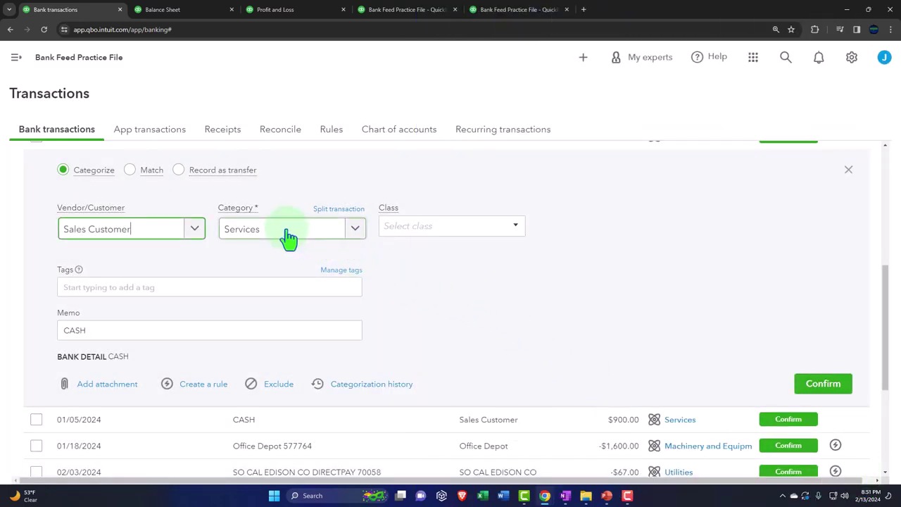
# - Start a new category for the CASH deposit with account type Income and detail type Other Primary Income
pyautogui.click(356, 228)
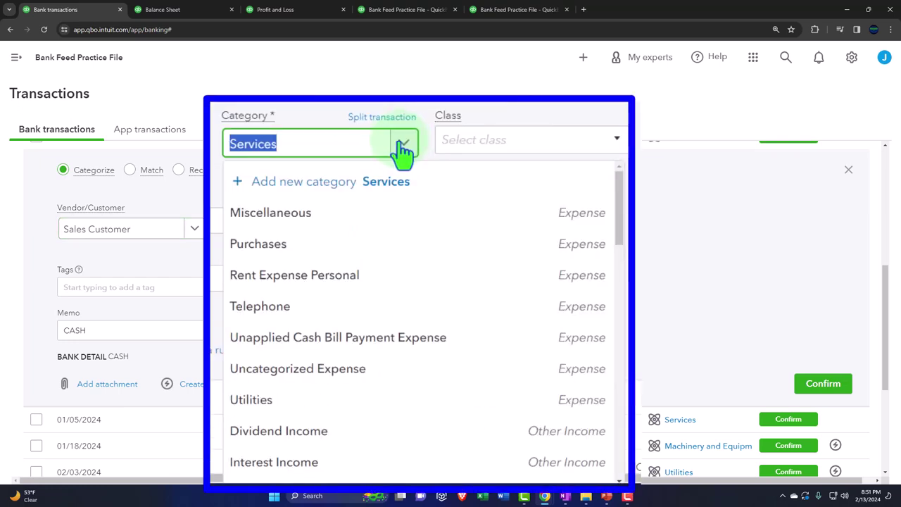
pyautogui.click(350, 185)
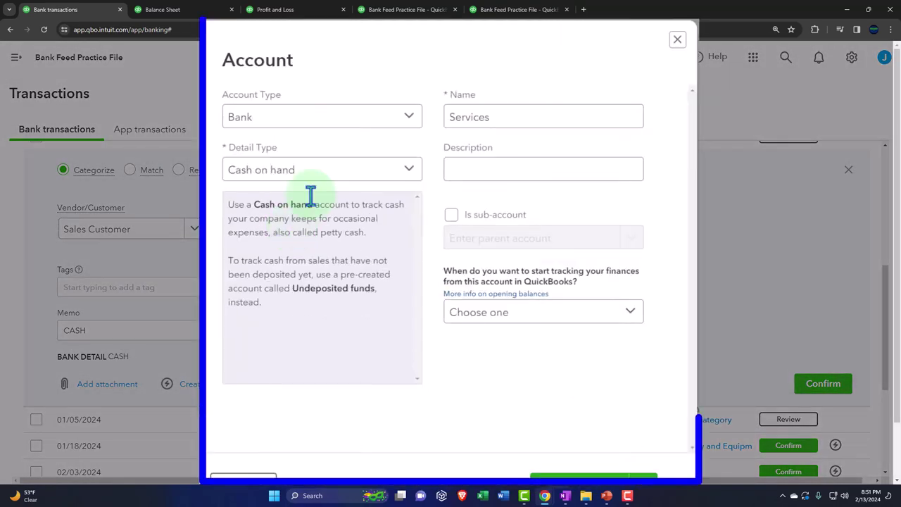
pyautogui.click(345, 121)
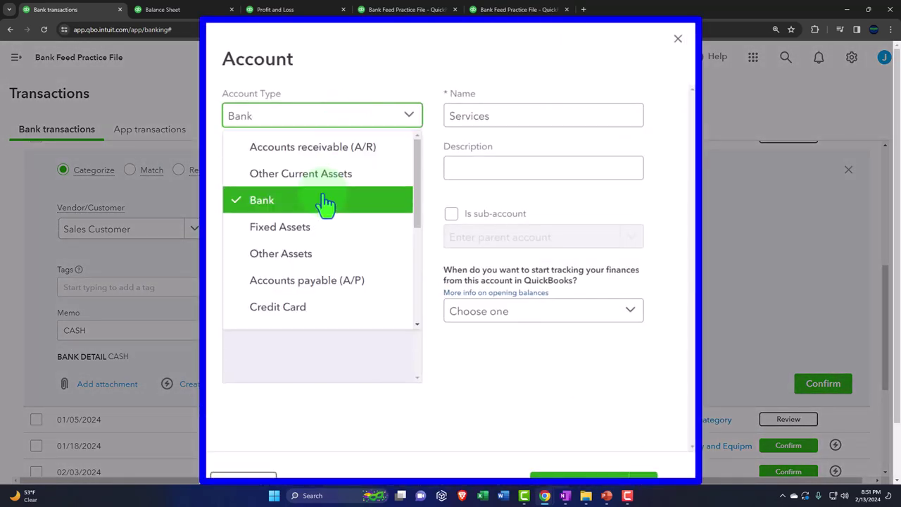
pyautogui.scroll(-2, 322, 205)
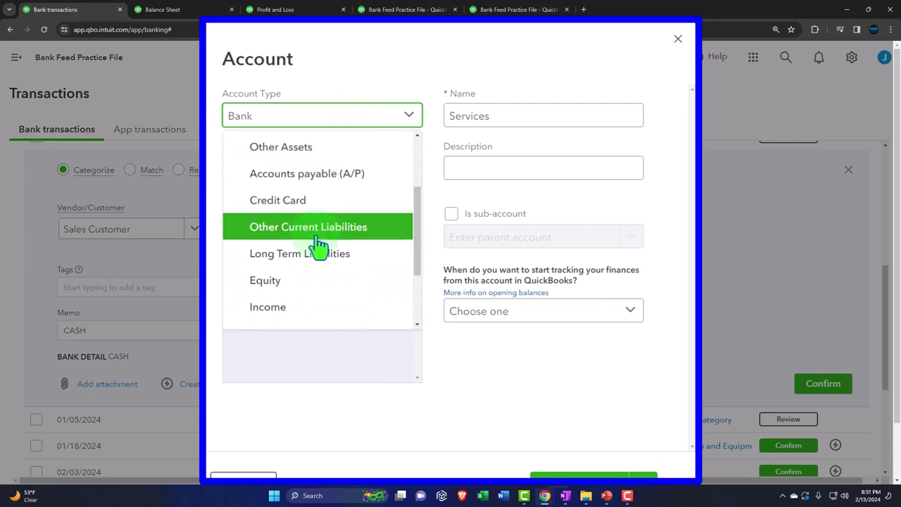
pyautogui.click(308, 310)
pyautogui.click(338, 179)
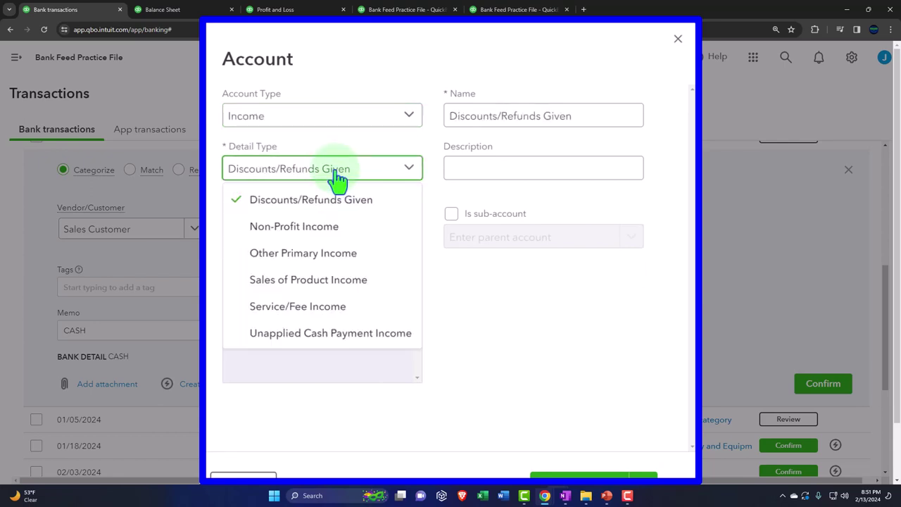
pyautogui.click(317, 264)
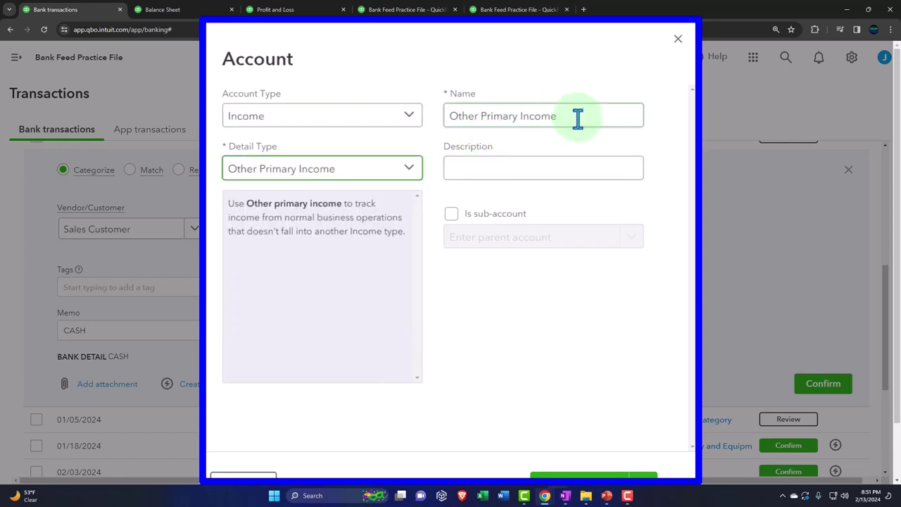
# - Name the new income account Cash Register Sales, save it, and confirm the 02/05/2024 CASH deposit
pyautogui.moveTo(578, 117); pyautogui.dragTo(423, 114)
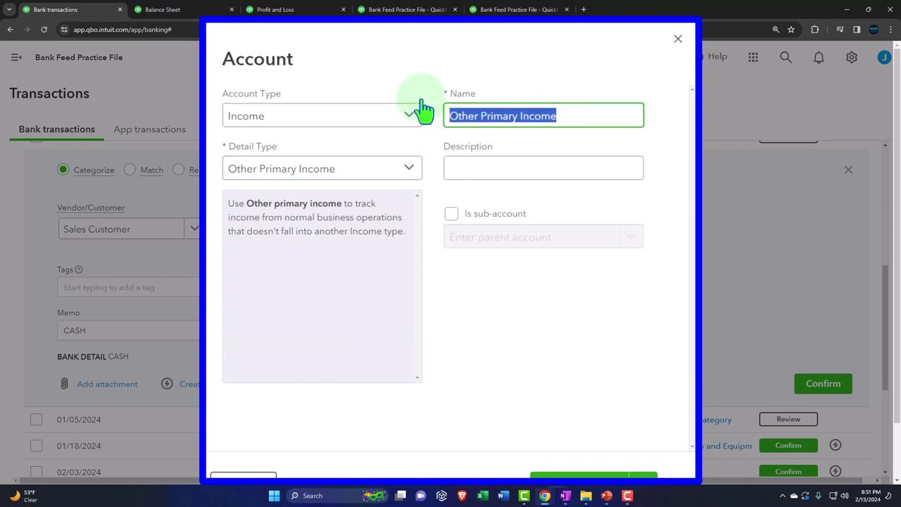
pyautogui.write('Cash Re')
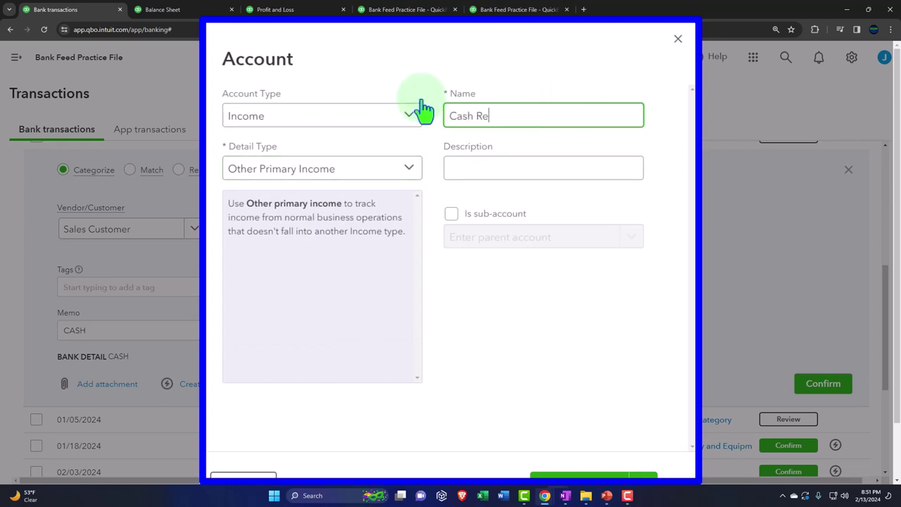
pyautogui.write('gister Sales')
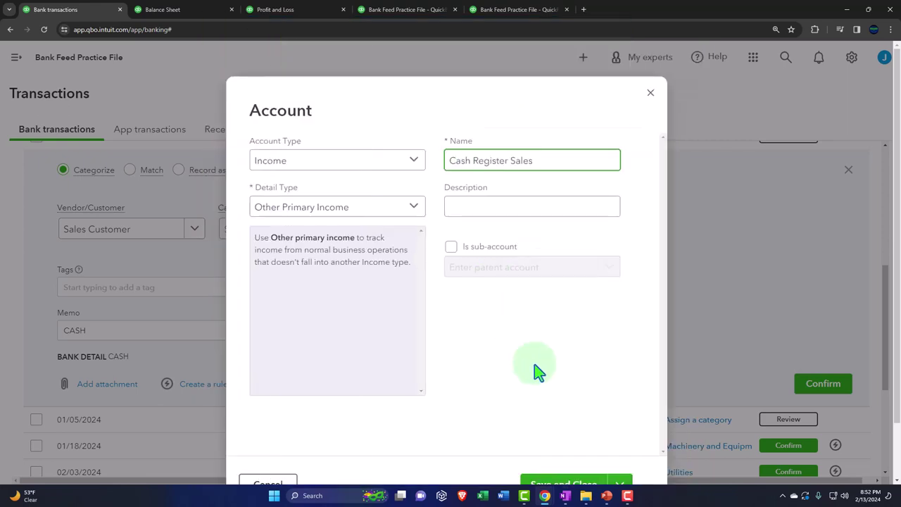
pyautogui.click(572, 464)
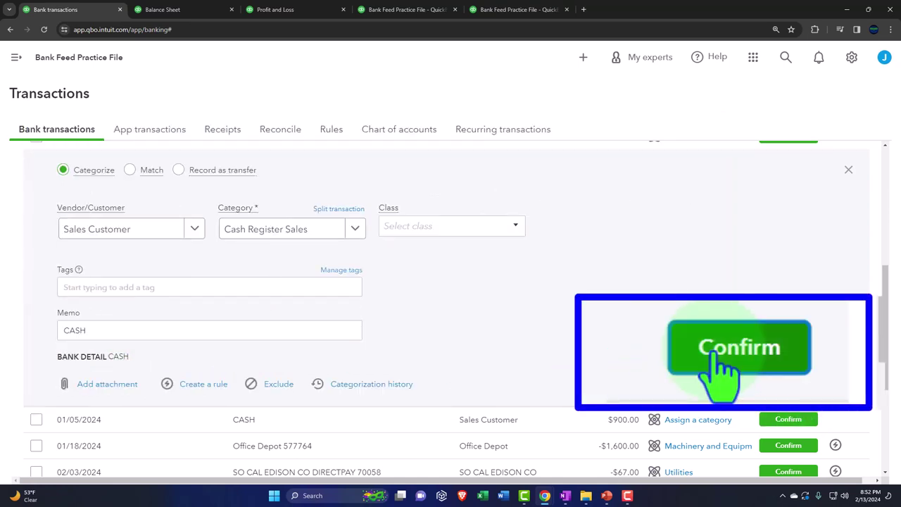
pyautogui.click(789, 383)
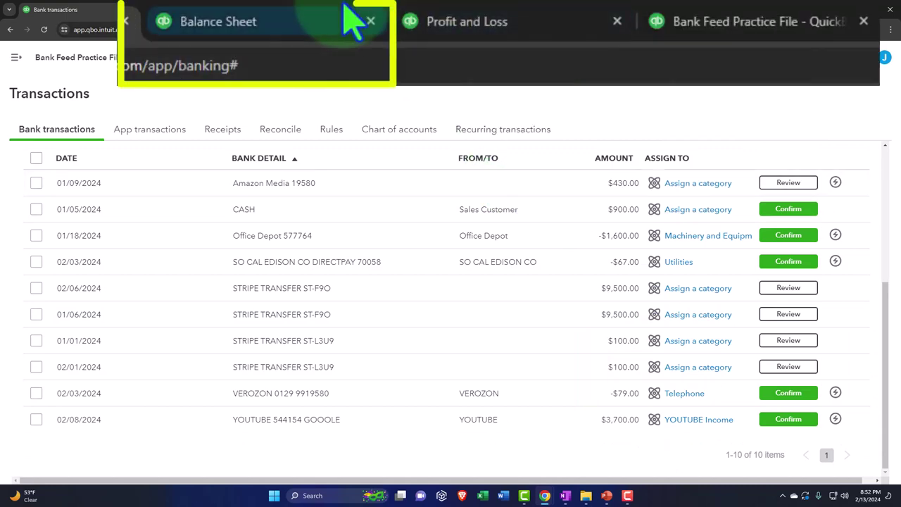
# - Examine the January and February 2024 checking account balances on the Balance Sheet
pyautogui.click(169, 10)
pyautogui.scroll(3, 543, 188)
pyautogui.scroll(-3, 564, 246)
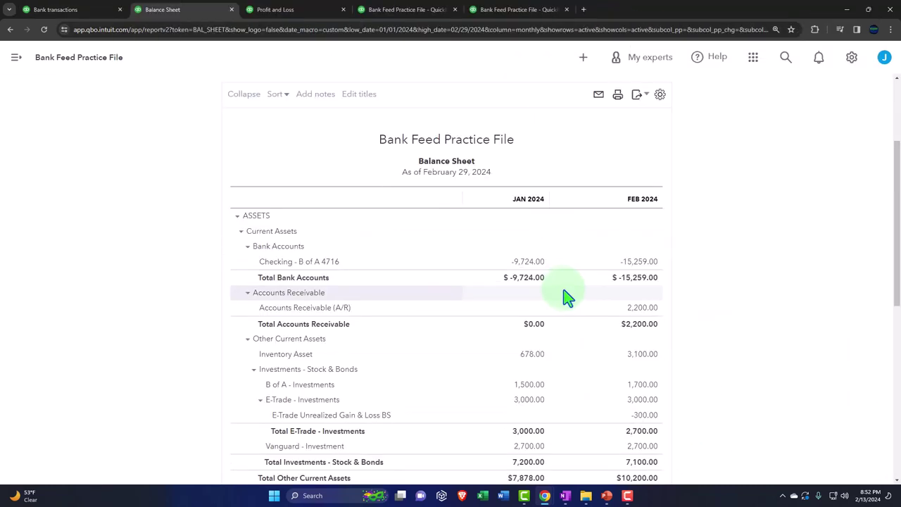
pyautogui.hotkey('ctrl', '+')
pyautogui.hotkey('ctrl', '+')
pyautogui.hotkey('ctrl', '+')
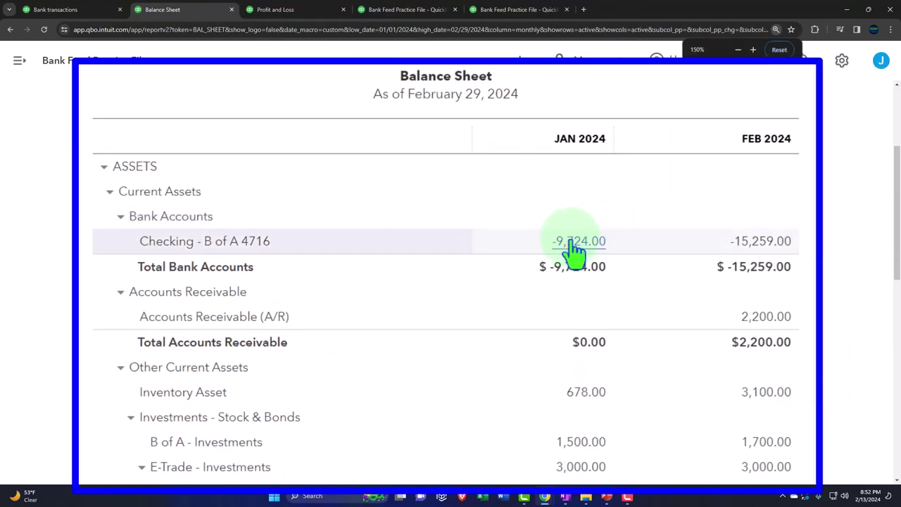
pyautogui.hotkey('ctrl', '0')
# - Rerun the Profit and Loss report and check Cash Register Sales in its Income section
pyautogui.hotkey('ctrl', 'Tab')
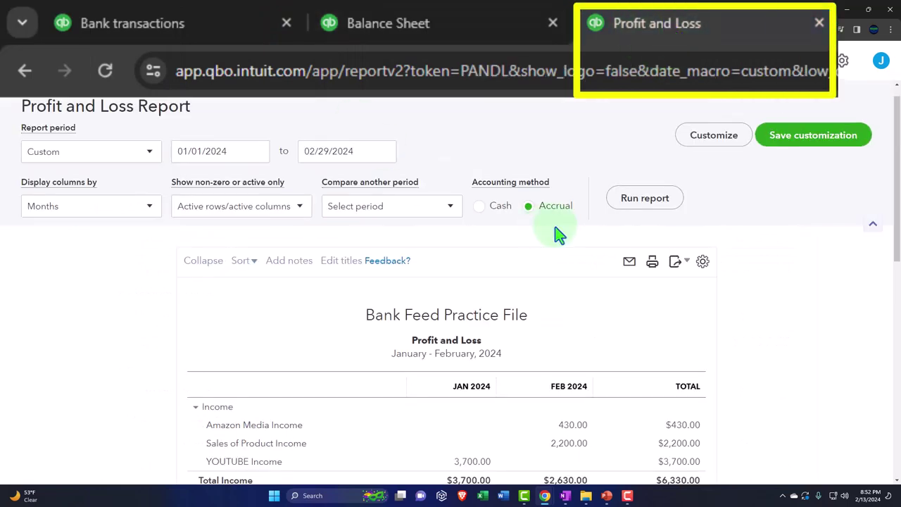
pyautogui.click(645, 198)
pyautogui.scroll(-2, 629, 262)
pyautogui.hotkey('ctrl', '+')
pyautogui.hotkey('ctrl', '+')
pyautogui.hotkey('ctrl', '+')
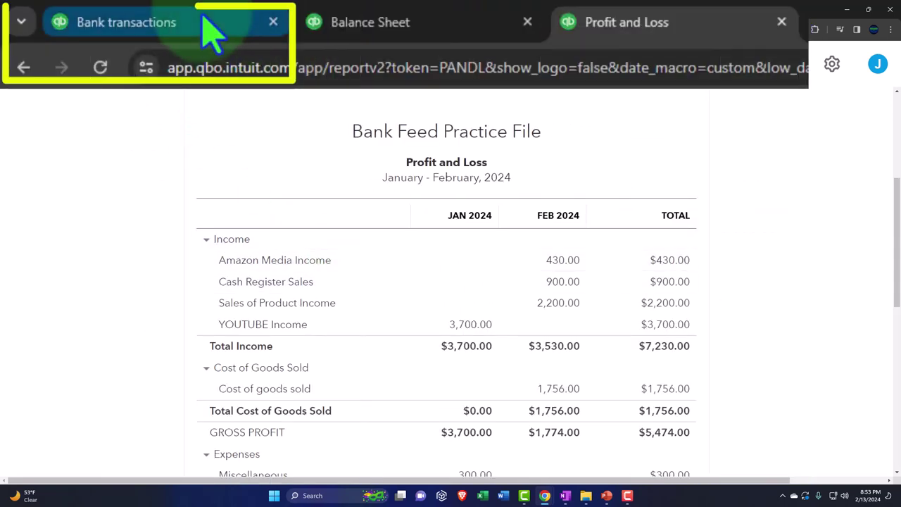
# - Open the Sales tax page in the Taxes area and examine its automatic sales tax setup
pyautogui.click(88, 12)
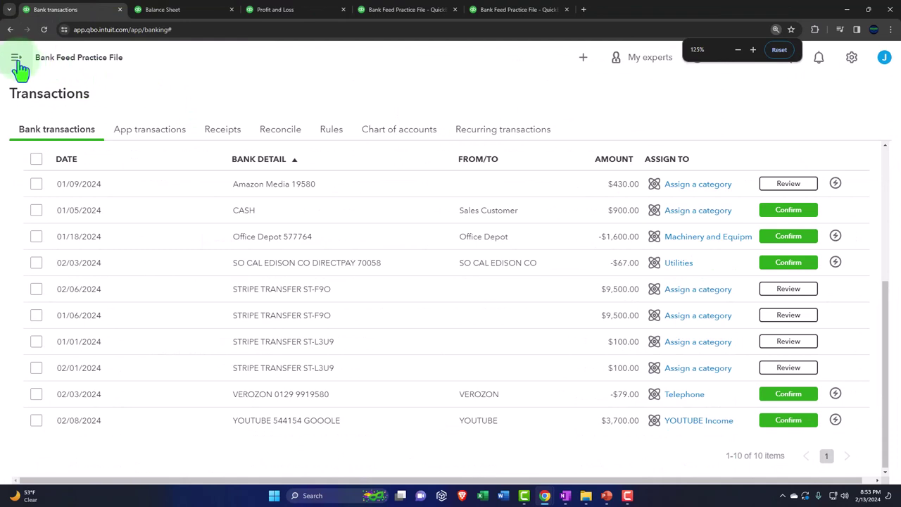
pyautogui.click(18, 59)
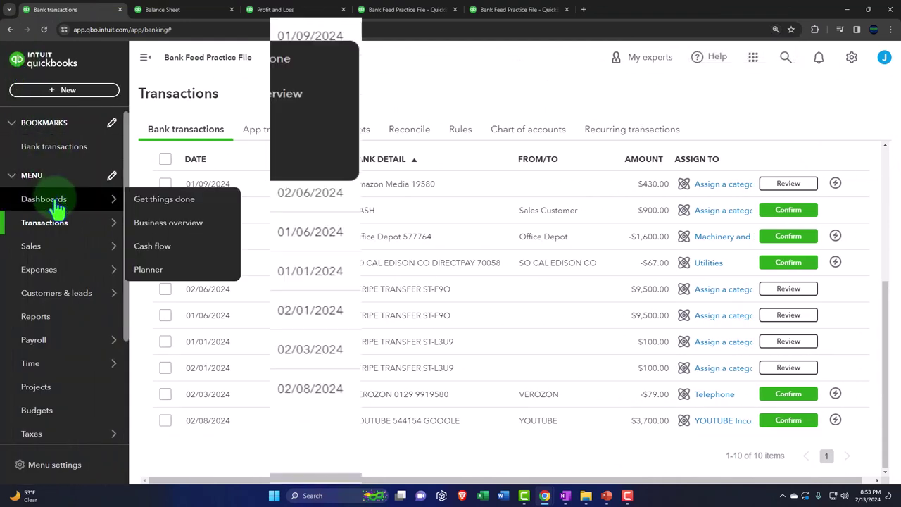
pyautogui.moveTo(54, 271)
pyautogui.scroll(-3, 81, 165)
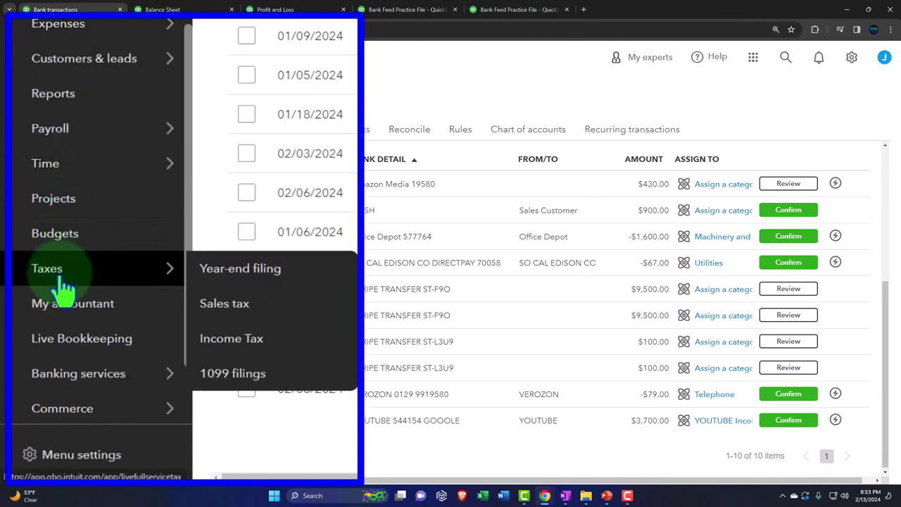
pyautogui.click(61, 282)
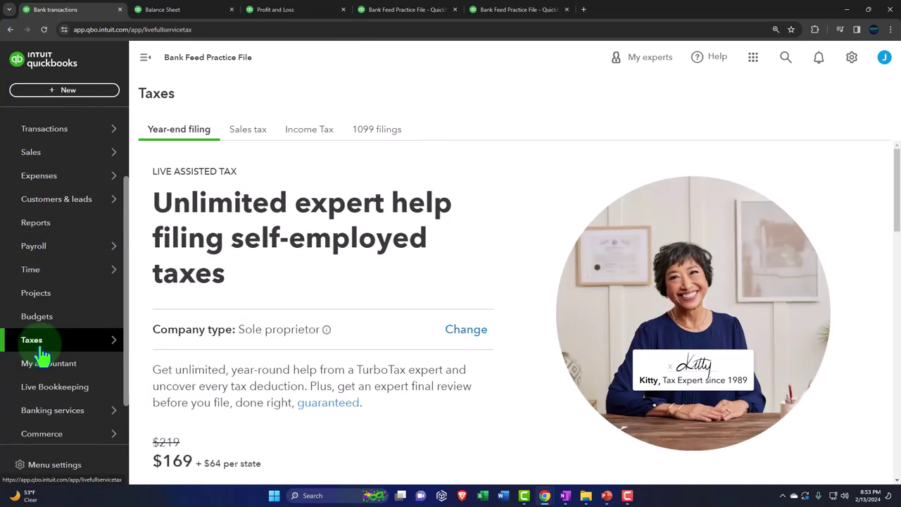
pyautogui.click(248, 131)
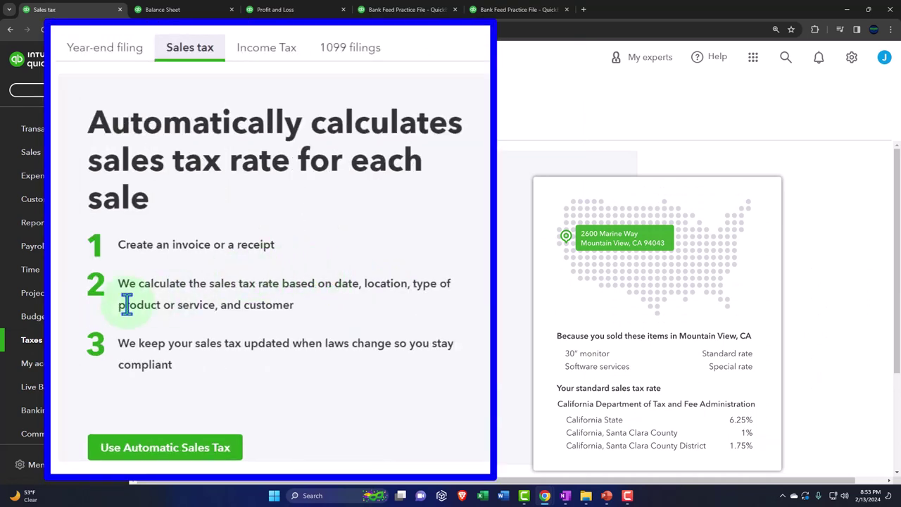
# - Examine the Products & services list in the Sales area and the forms available for new customer transactions
pyautogui.moveTo(33, 157)
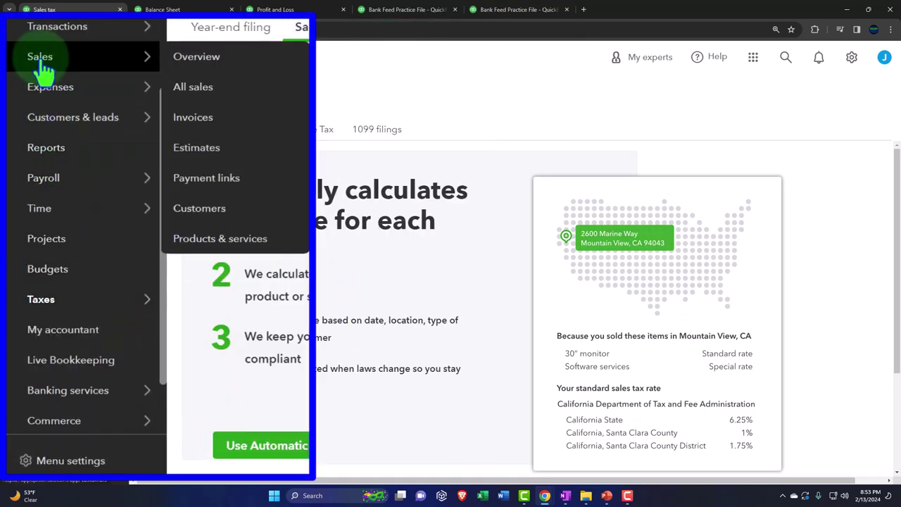
pyautogui.click(41, 62)
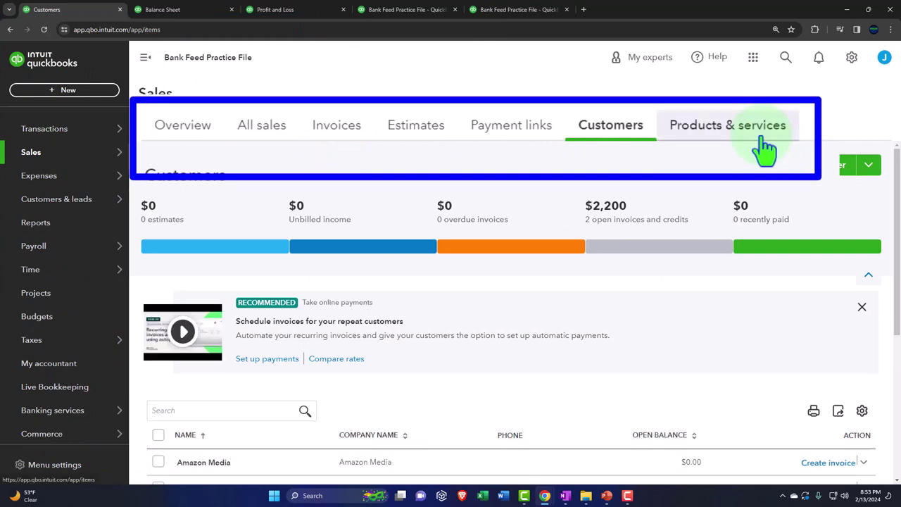
pyautogui.click(556, 134)
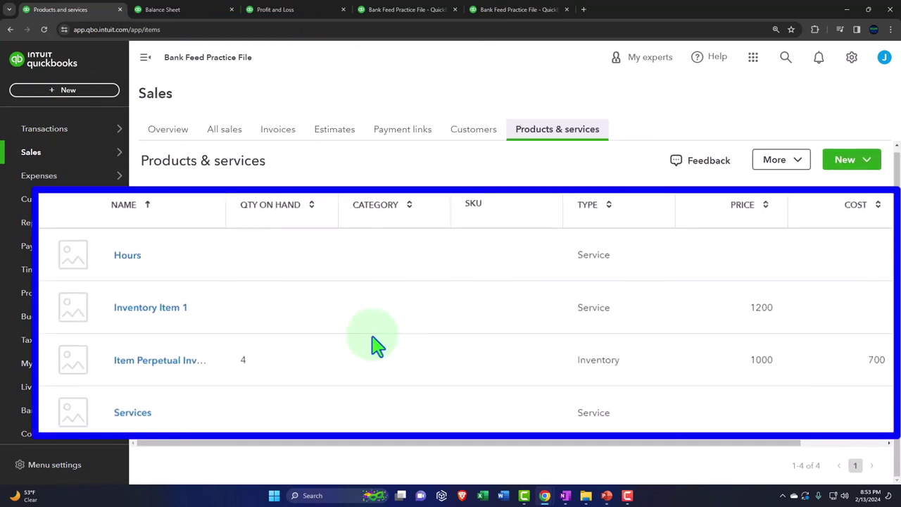
pyautogui.click(92, 93)
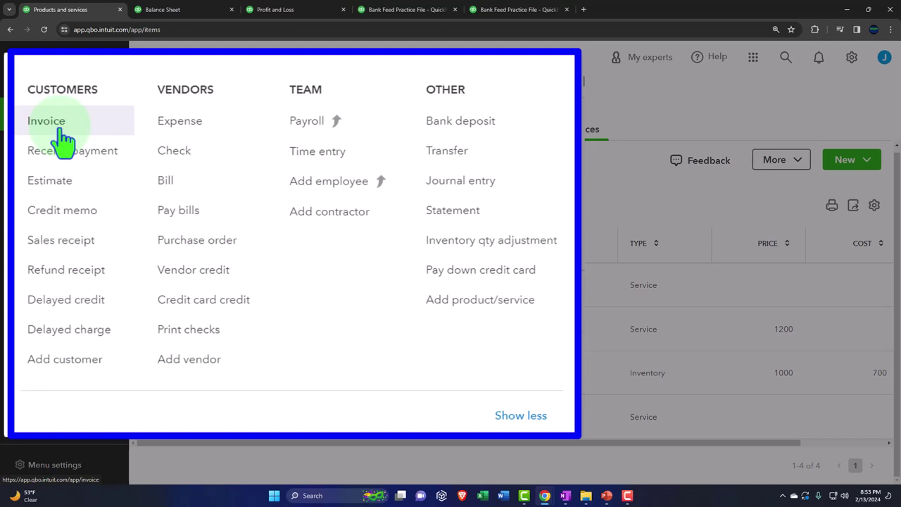
pyautogui.click(106, 45)
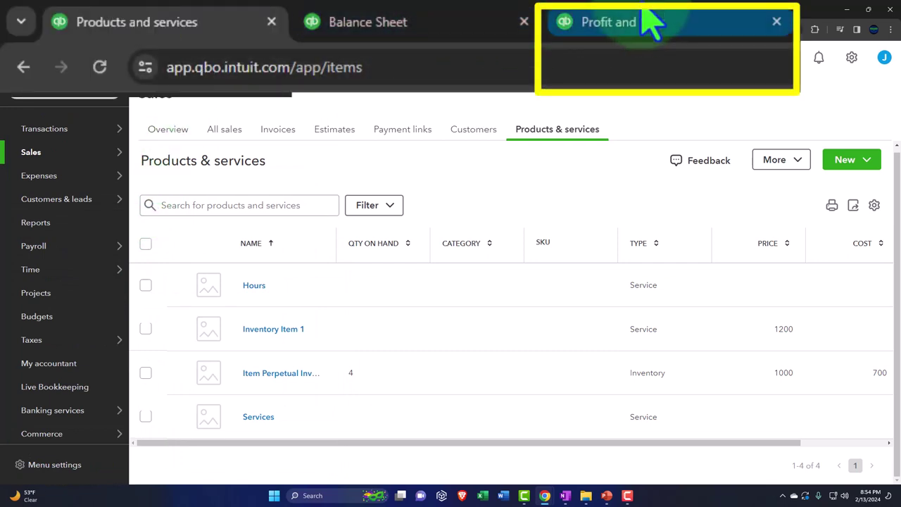
# - Recheck the Profit and Loss income lines, and return to the bank transactions for review
pyautogui.click(649, 23)
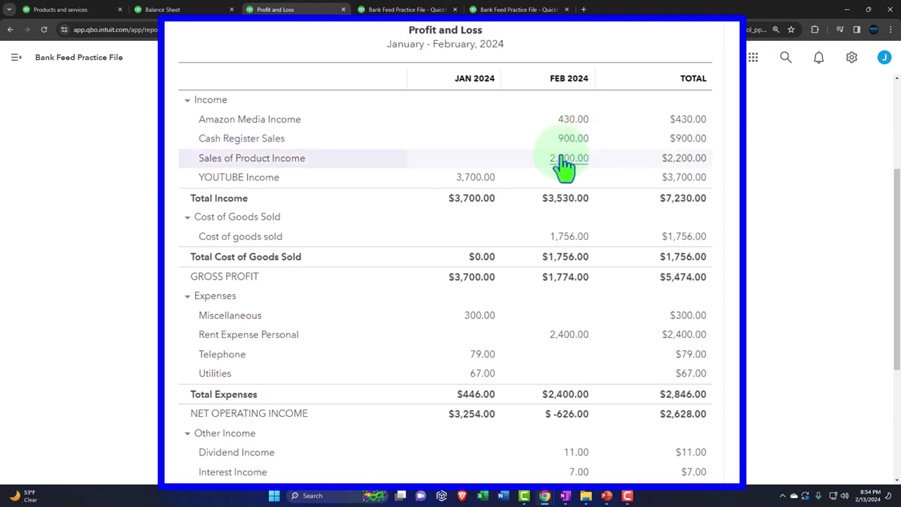
pyautogui.click(84, 15)
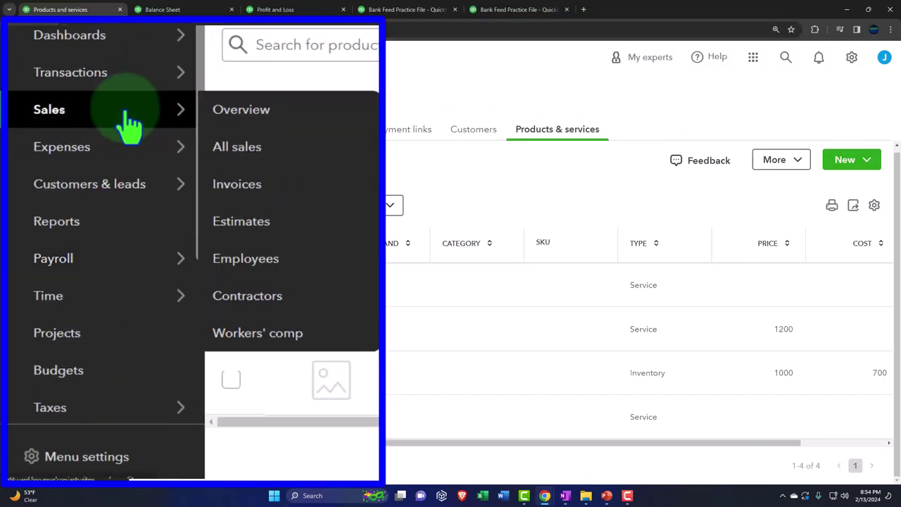
pyautogui.moveTo(53, 128)
pyautogui.click(83, 84)
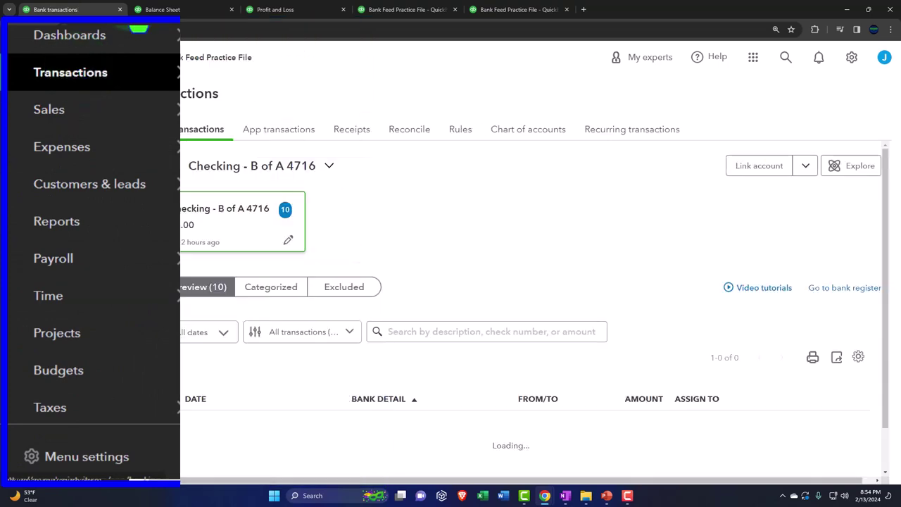
pyautogui.click(146, 57)
pyautogui.scroll(-3, 295, 281)
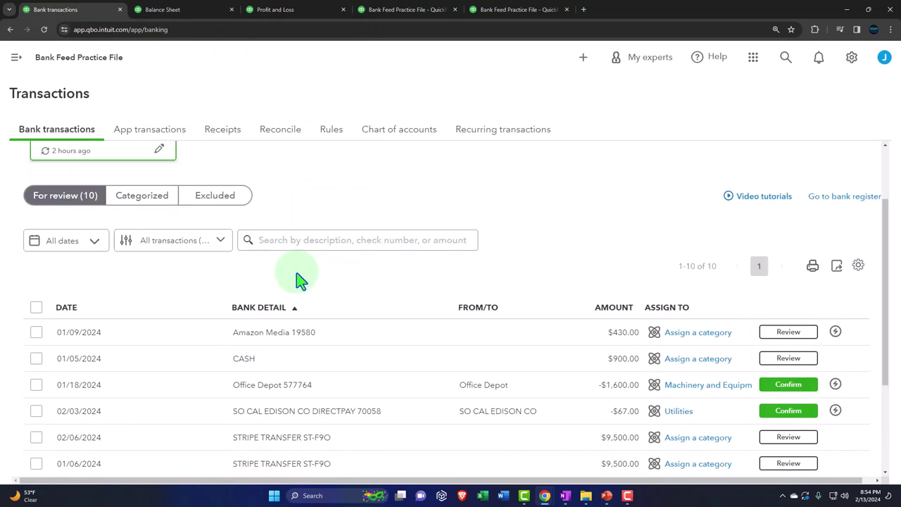
pyautogui.scroll(-2, 297, 274)
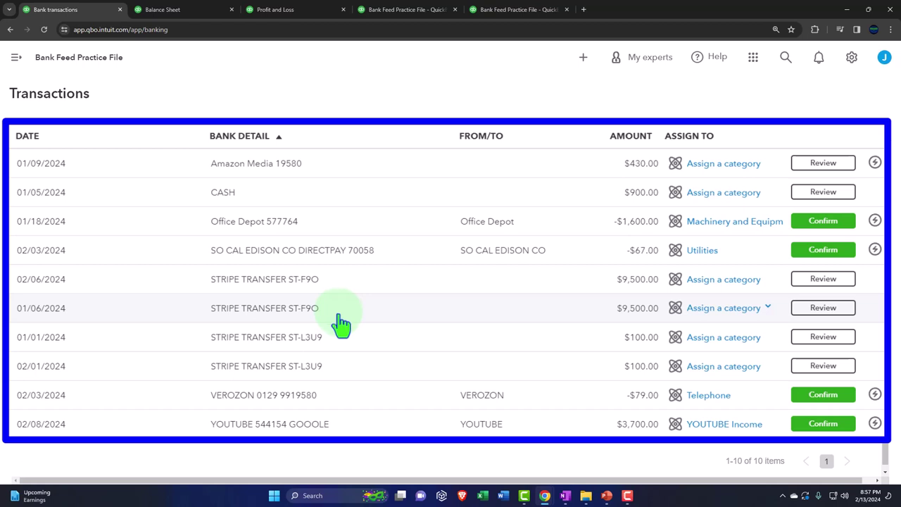
# - Open the 01/01/2024 STRIPE TRANSFER ST-L3U9 deposit and add STRIPE TRANSFER from its memo as a new customer
pyautogui.click(329, 354)
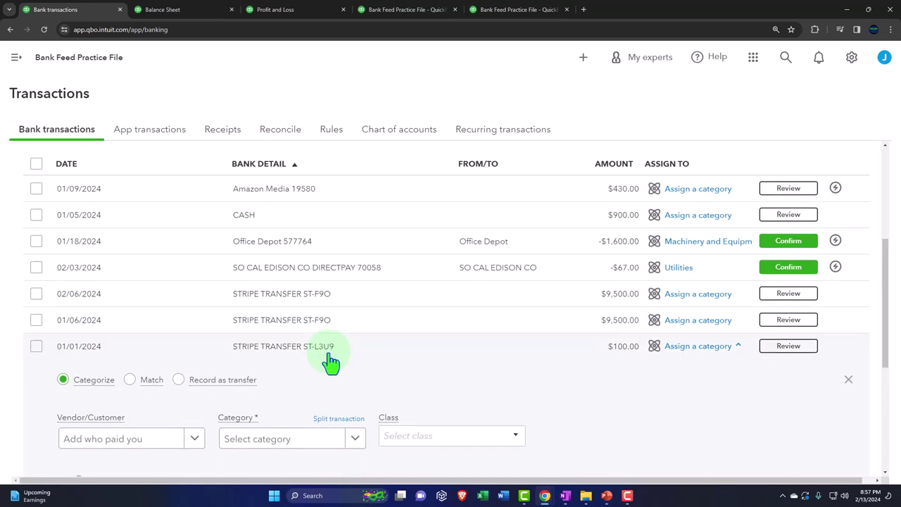
pyautogui.scroll(-2, 303, 356)
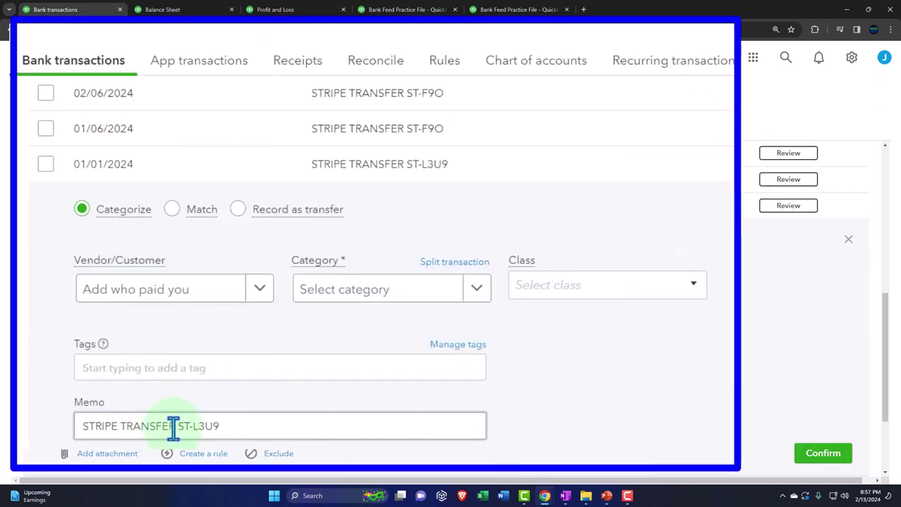
pyautogui.moveTo(175, 426); pyautogui.dragTo(74, 426)
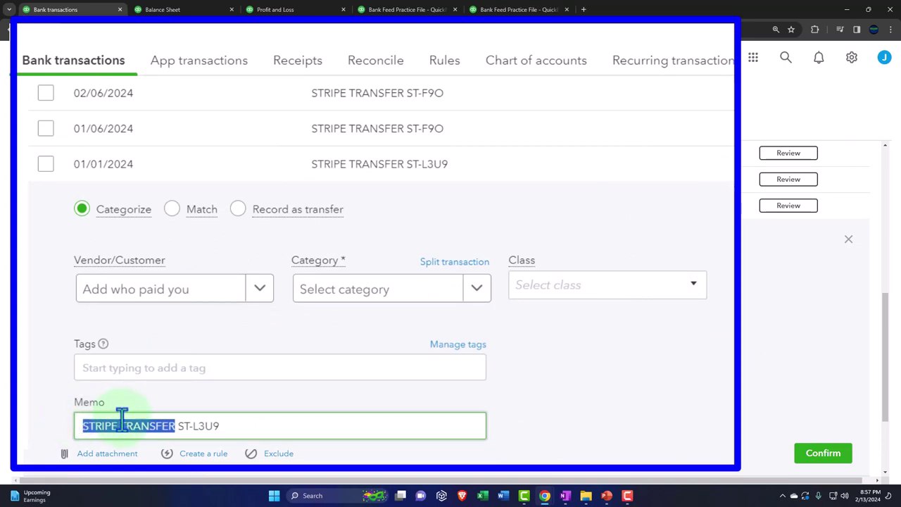
pyautogui.click(150, 427)
pyautogui.moveTo(174, 426); pyautogui.dragTo(70, 431)
pyautogui.hotkey('ctrl', 'c')
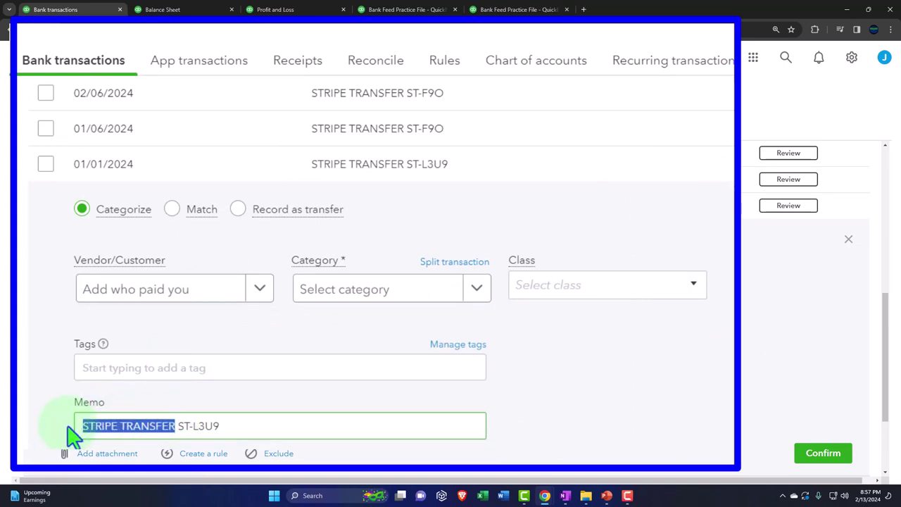
pyautogui.click(130, 296)
pyautogui.hotkey('ctrl', 'v')
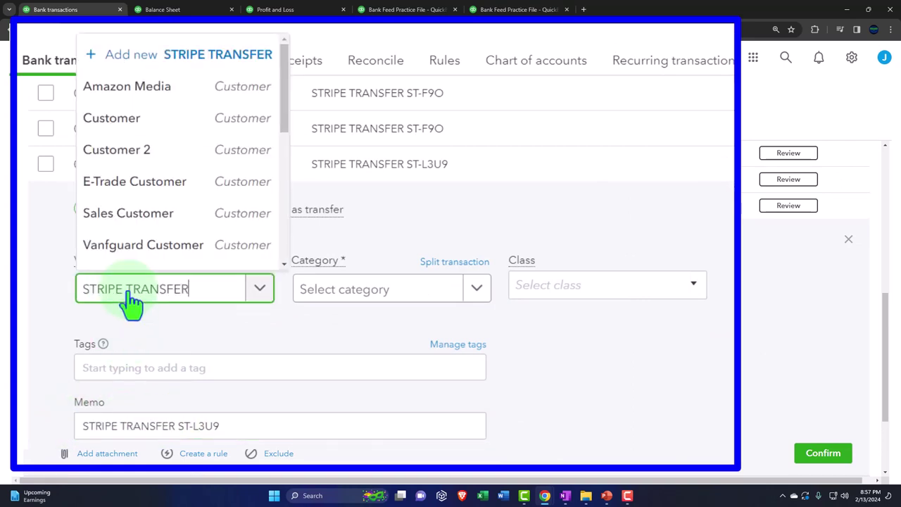
pyautogui.press('Tab')
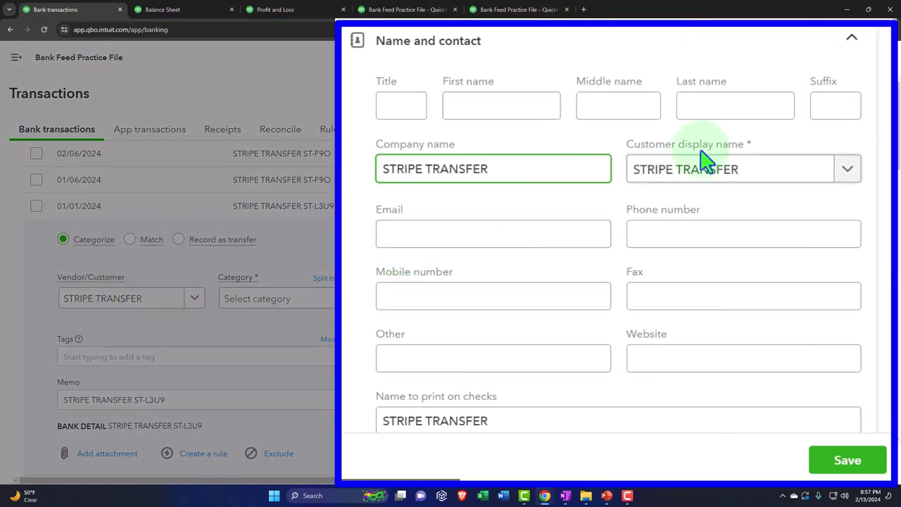
pyautogui.click(842, 466)
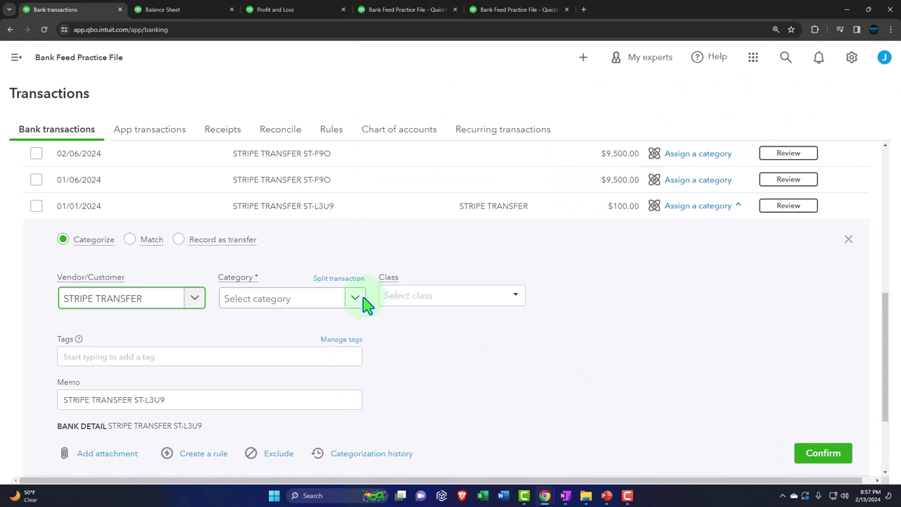
# - Start a new category for the deposit with account type Income and detail type Other Primary Income
pyautogui.click(356, 299)
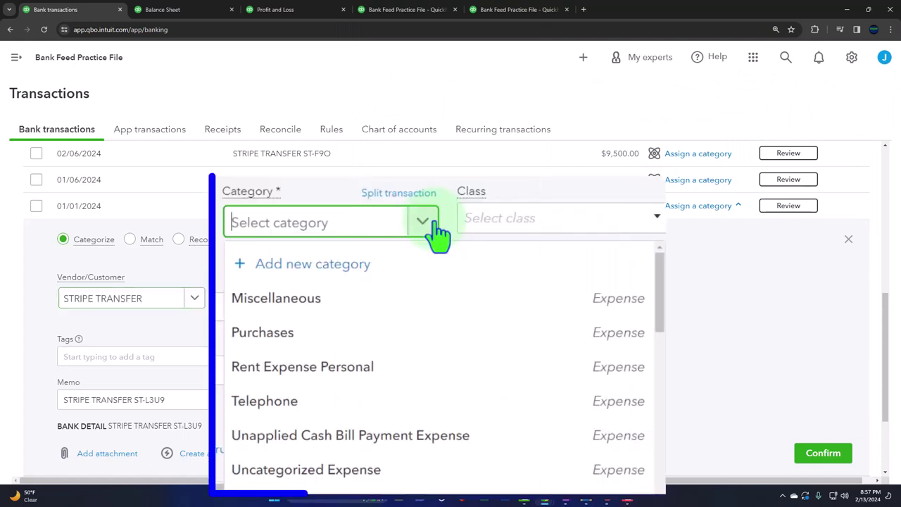
pyautogui.click(339, 268)
pyautogui.click(413, 159)
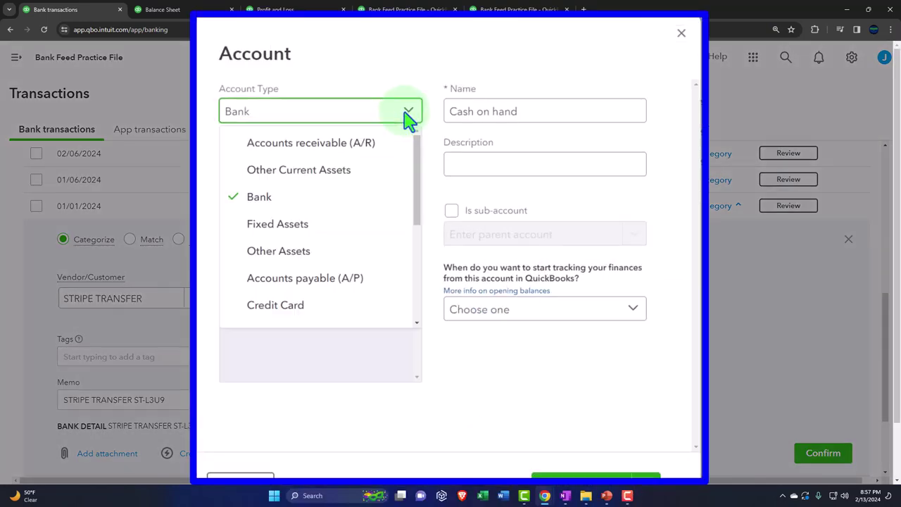
pyautogui.scroll(-2, 310, 257)
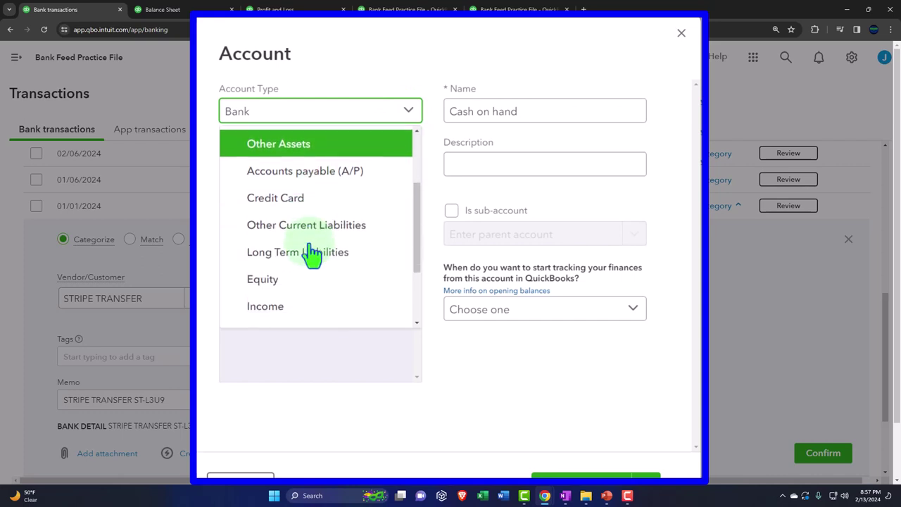
pyautogui.click(292, 313)
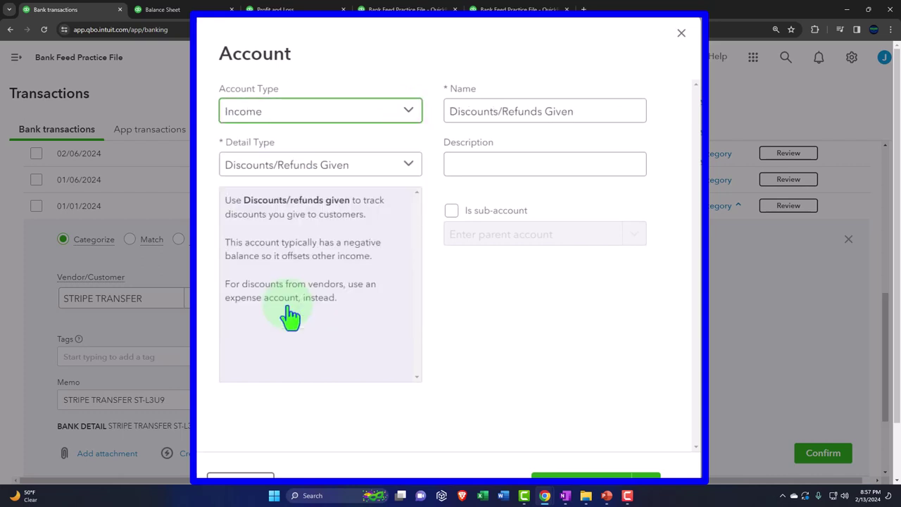
pyautogui.click(351, 173)
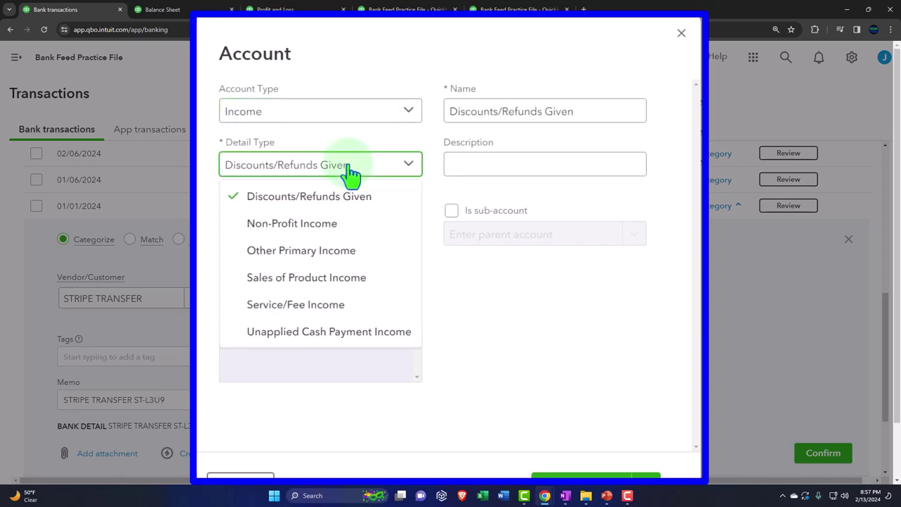
pyautogui.click(346, 284)
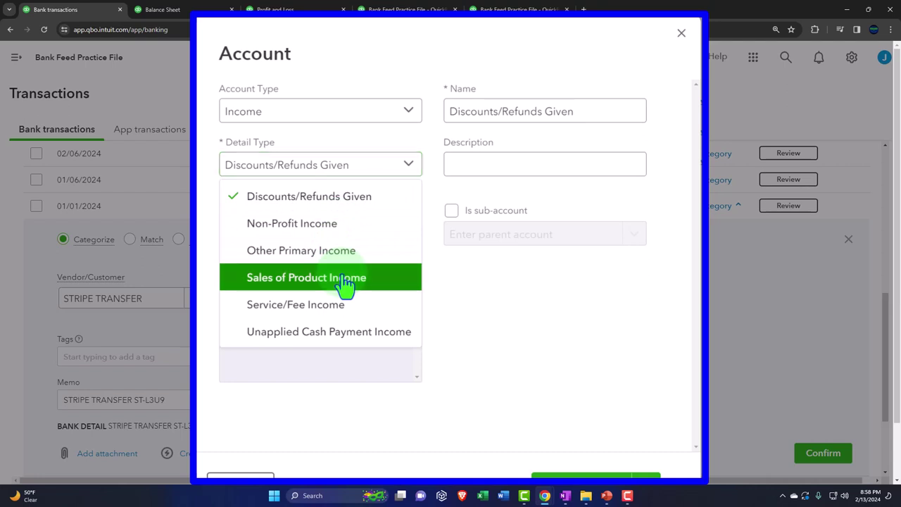
pyautogui.moveTo(345, 284); pyautogui.dragTo(324, 253)
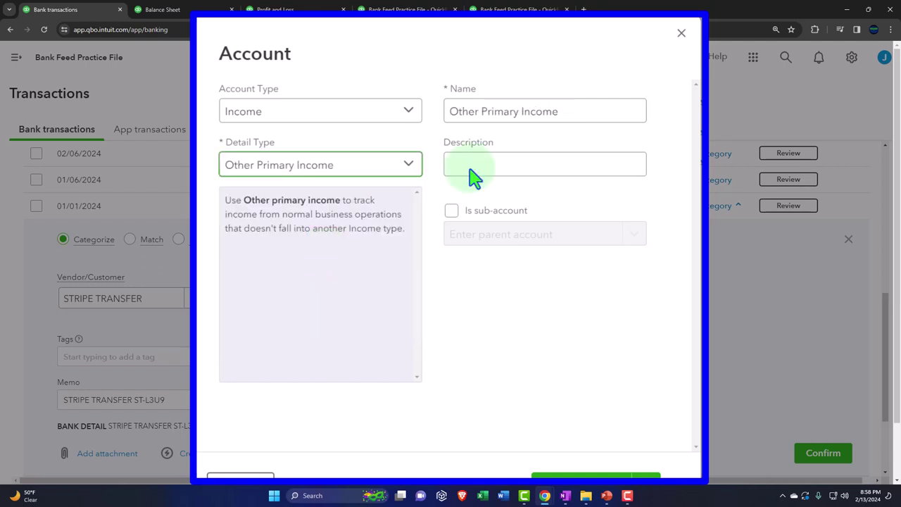
# - Name the new income account Website Sales Income and save it as the deposit's category
pyautogui.tripleClick(574, 111)
pyautogui.write('Website ')
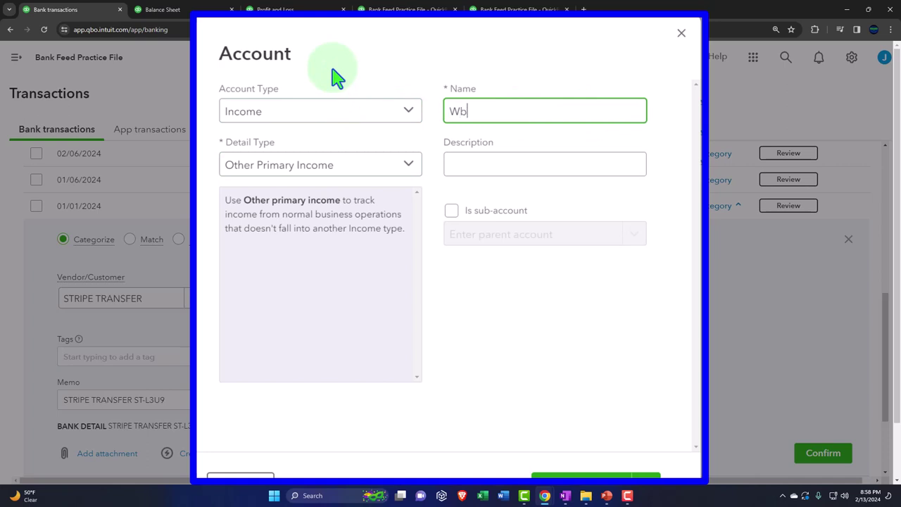
pyautogui.write('Sales Inc')
pyautogui.press('BackSpace')
pyautogui.press('BackSpace')
pyautogui.write('ncome')
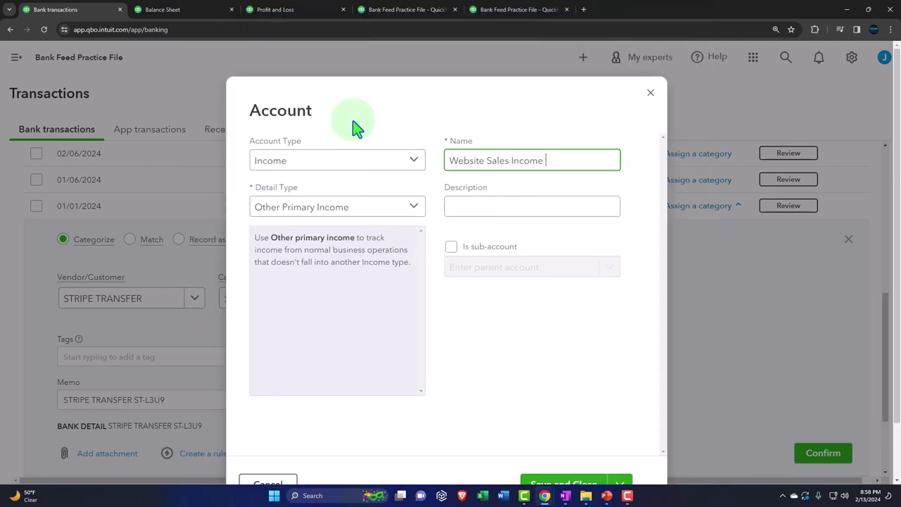
pyautogui.scroll(-2, 483, 342)
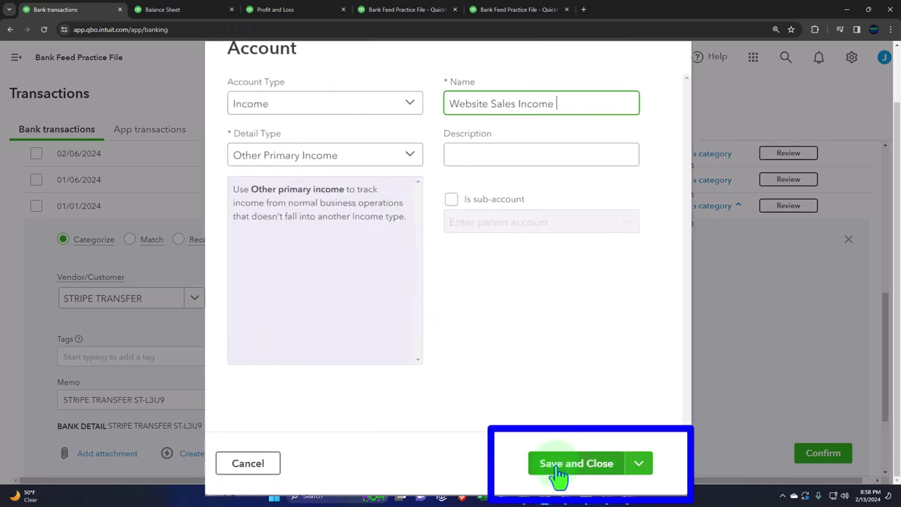
pyautogui.click(554, 467)
# - Create a rule from the deposit named STRIPE TRANSFER for money in across all bank accounts, with its condition based on Bank text
pyautogui.scroll(-1, 549, 426)
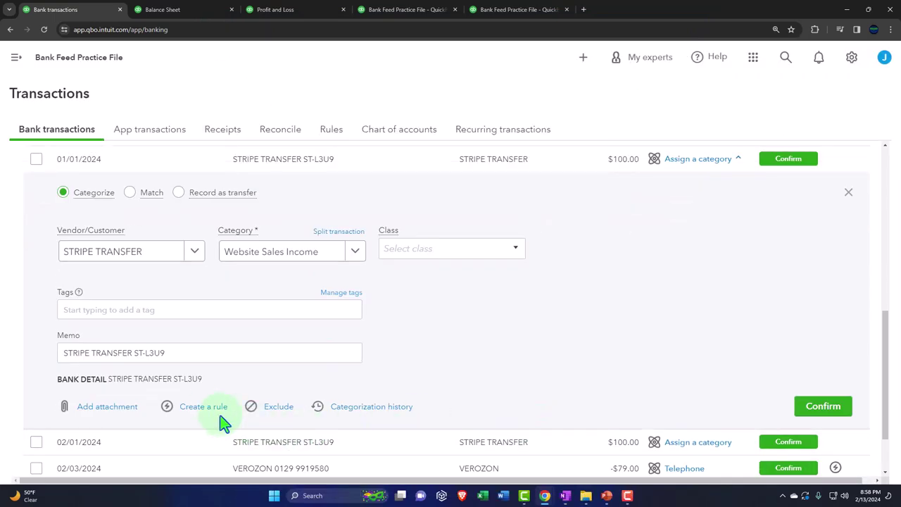
pyautogui.click(205, 414)
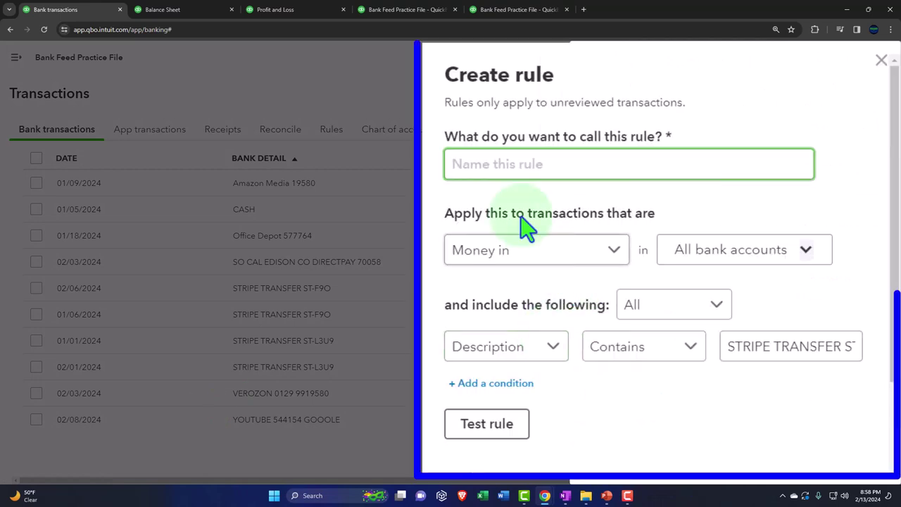
pyautogui.write('STRIPE TRANSFER')
pyautogui.click(599, 264)
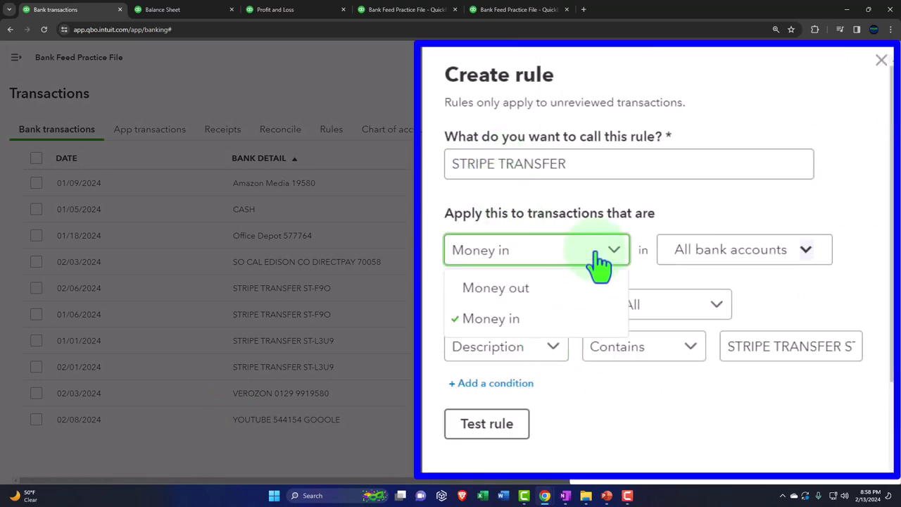
pyautogui.click(714, 253)
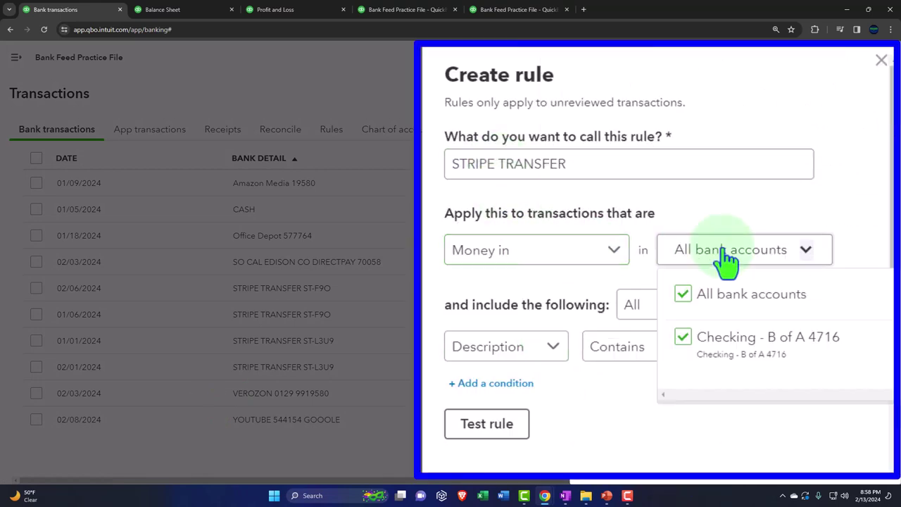
pyautogui.click(570, 308)
pyautogui.click(555, 352)
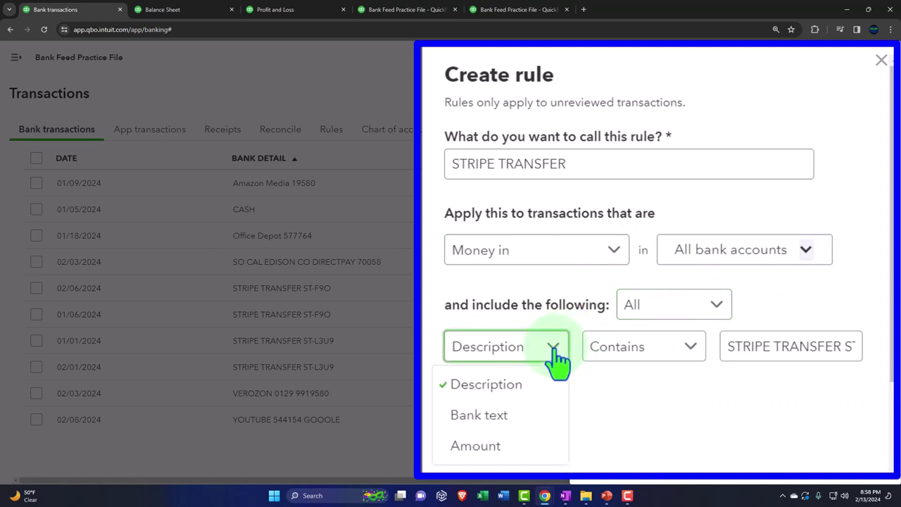
pyautogui.click(530, 419)
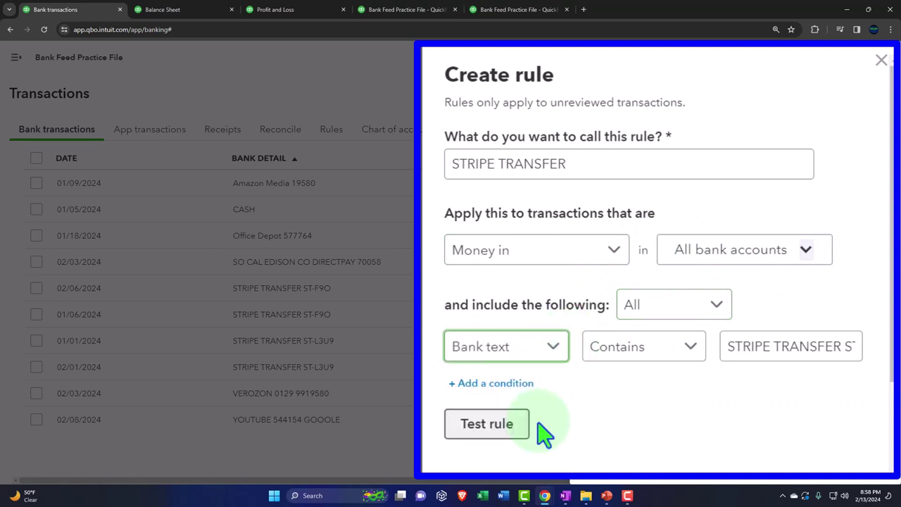
# - Shorten the rule's bank text condition to STRIPE TRANSFER by removing the ST-L3U9 suffix
pyautogui.click(778, 349)
pyautogui.press('Right')
pyautogui.press('Right')
pyautogui.press('Right')
pyautogui.press('Right')
pyautogui.press('Right')
pyautogui.press('Right')
pyautogui.press('Right')
pyautogui.press('Right')
pyautogui.press('Right')
pyautogui.press('Right')
pyautogui.press('Right')
pyautogui.press('Right')
pyautogui.press('Right')
pyautogui.press('Right')
pyautogui.press('Right')
pyautogui.press('Right')
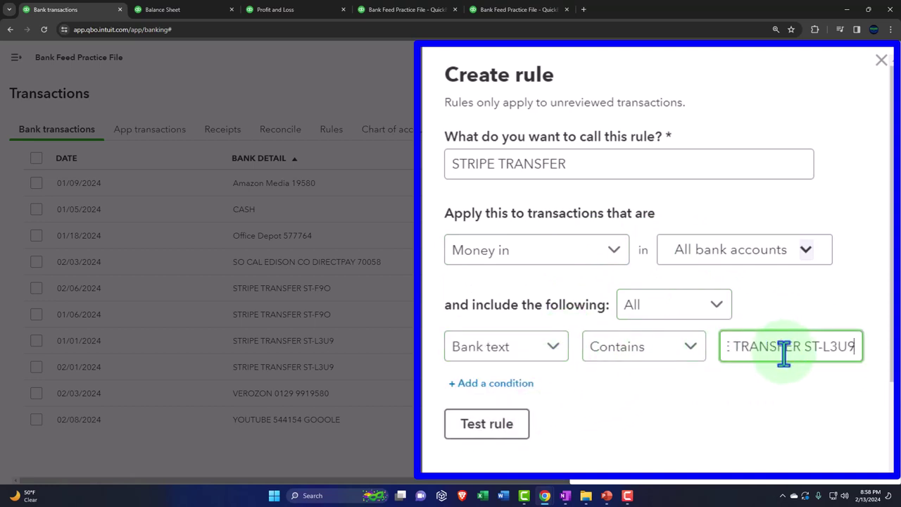
pyautogui.press('BackSpace')
pyautogui.press('BackSpace')
pyautogui.press('BackSpace')
pyautogui.press('BackSpace')
pyautogui.press('BackSpace')
pyautogui.press('BackSpace')
pyautogui.press('BackSpace')
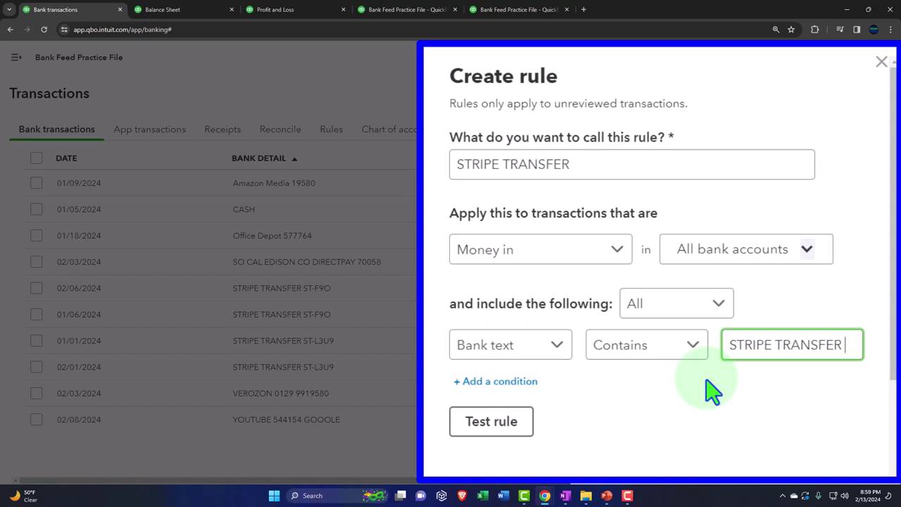
# - Try the bank text condition STRIPE TRANSFER ST-F90 and test the rule
pyautogui.write('ST')
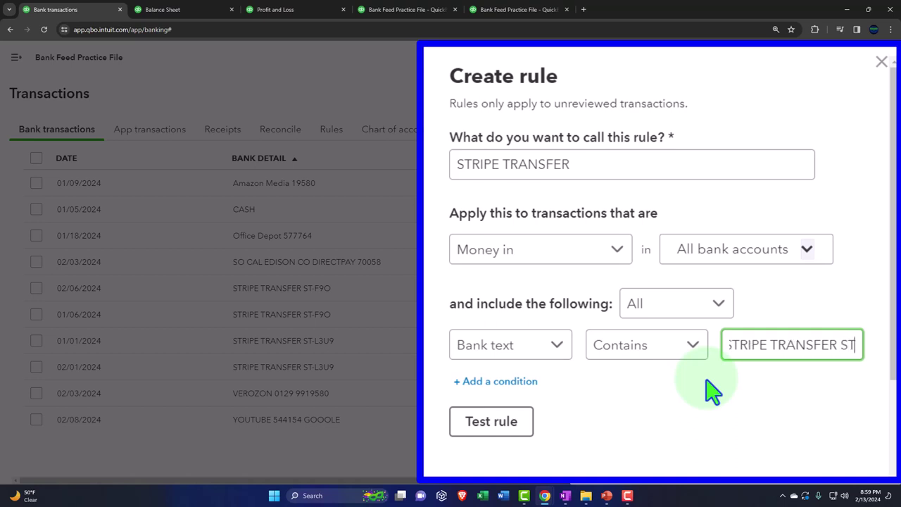
pyautogui.write('-')
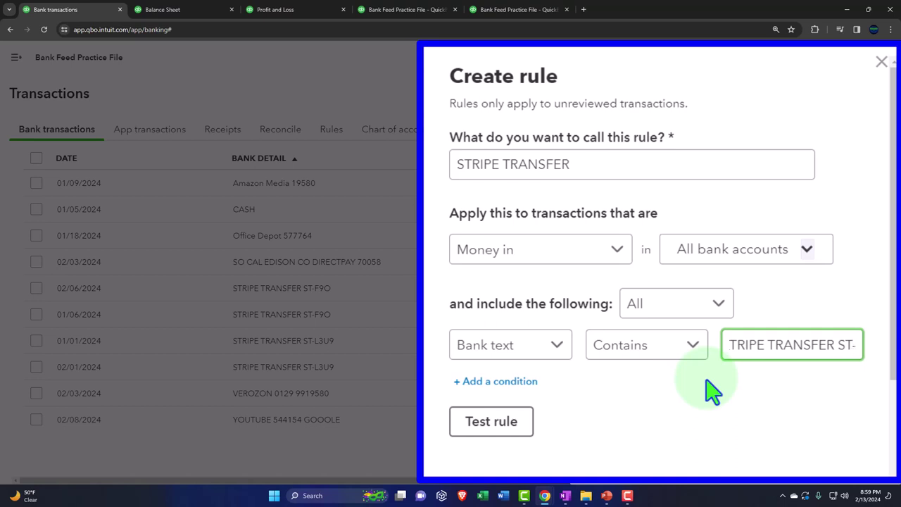
pyautogui.write('F90')
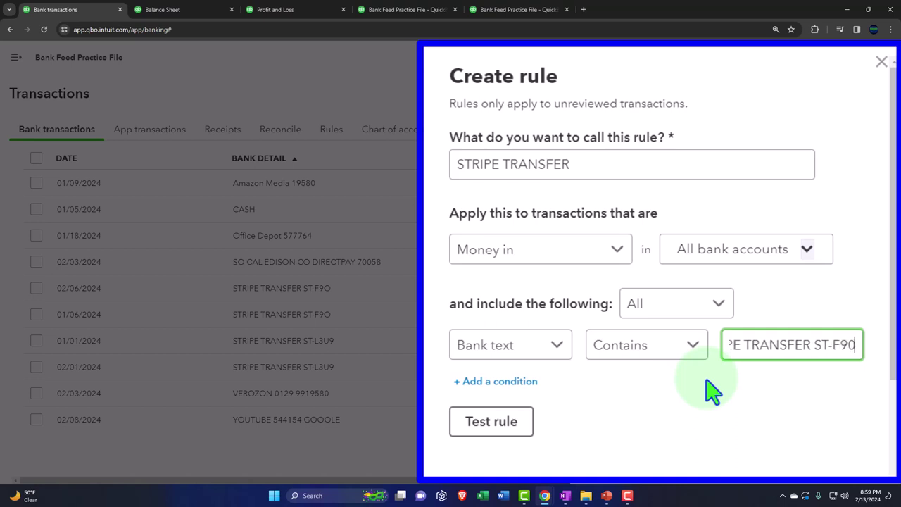
pyautogui.click(504, 432)
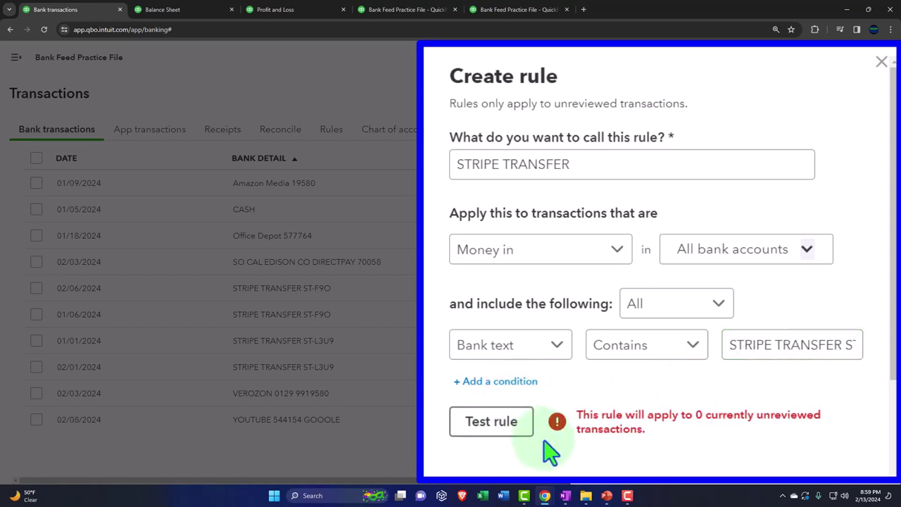
# - Review the rule's assigned transaction type, category, payee and replacement bank memo
pyautogui.scroll(-2, 657, 382)
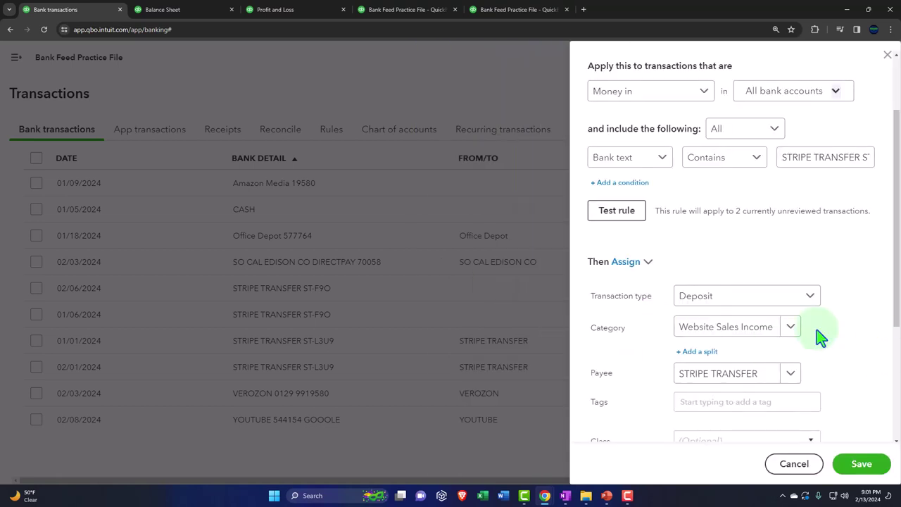
pyautogui.scroll(-3, 774, 335)
pyautogui.moveTo(683, 284); pyautogui.dragTo(796, 283)
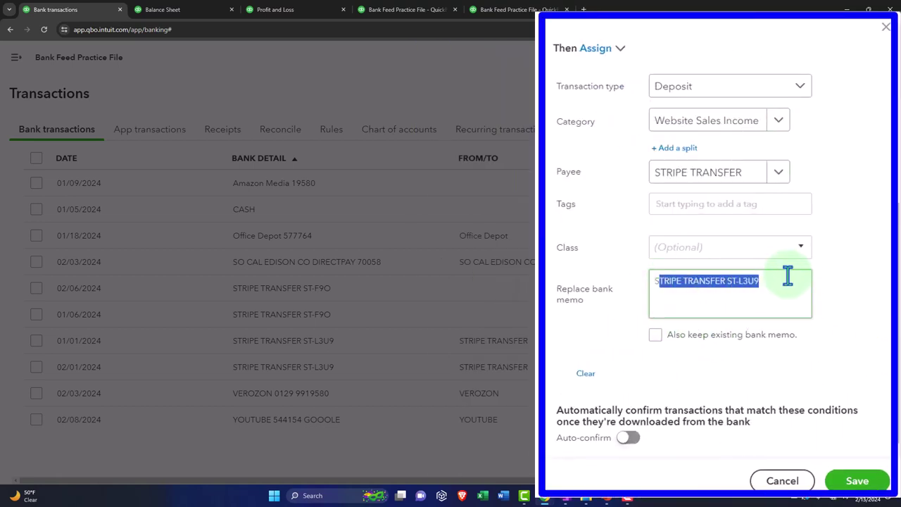
pyautogui.moveTo(654, 282); pyautogui.dragTo(763, 278)
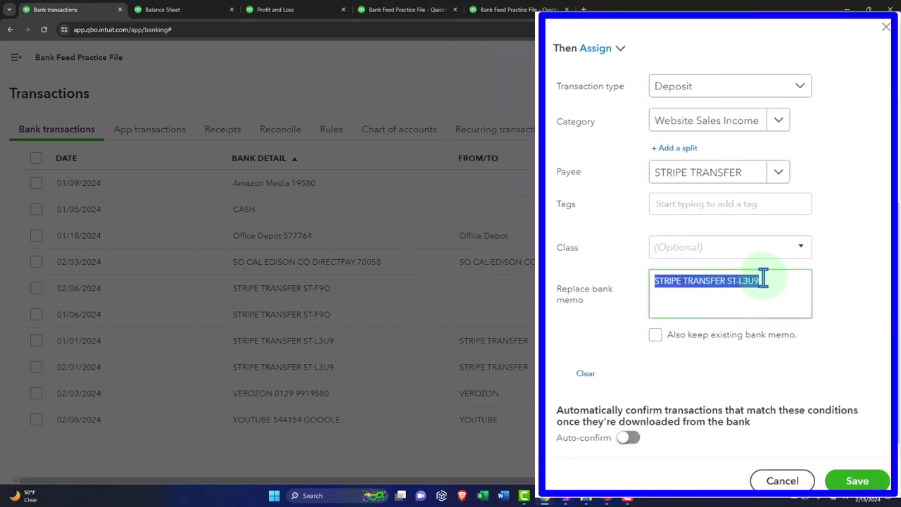
# - Check the full STRIPE TRANSFER ST-L3U9 text in the rule's condition and test the rule again
pyautogui.scroll(5, 771, 274)
pyautogui.click(803, 203)
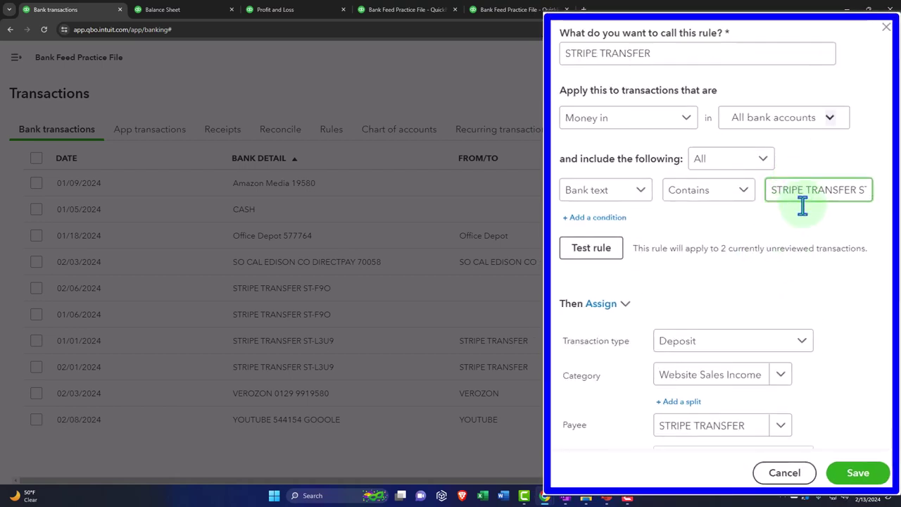
pyautogui.press('End')
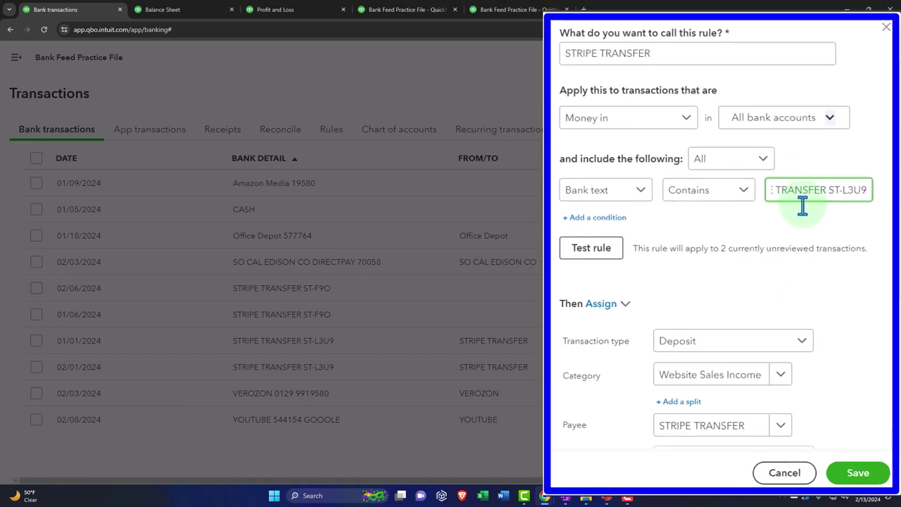
pyautogui.click(605, 254)
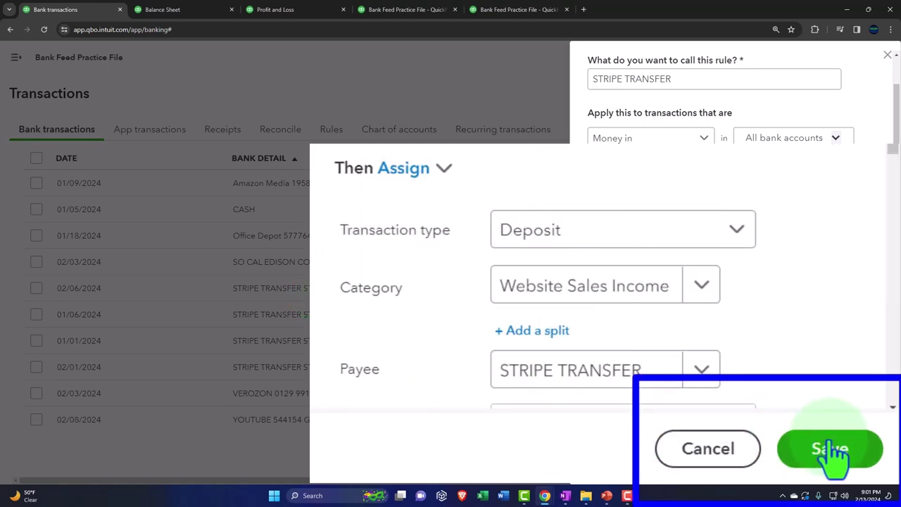
# - Save the STRIPE TRANSFER rule that assigns deposits to Website Sales Income
pyautogui.click(831, 450)
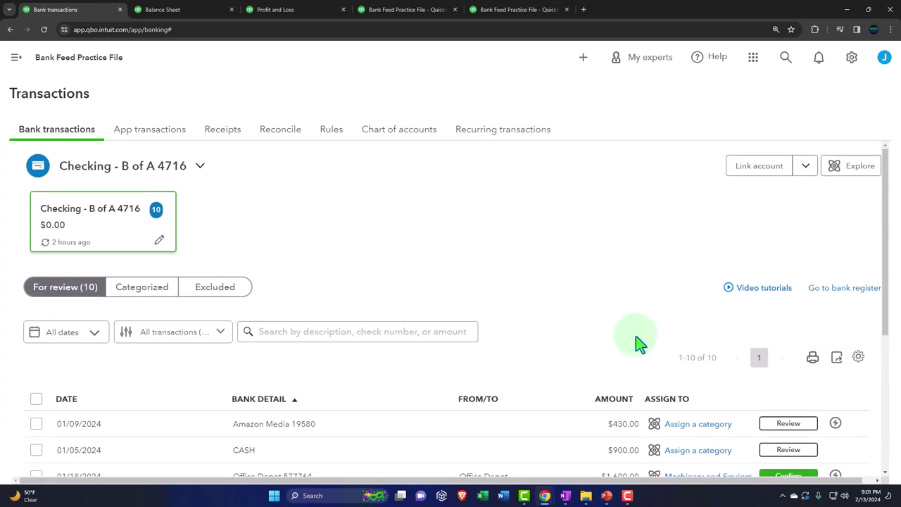
# - Review the bank transactions table's settings for columns, grouping, automation, transaction details and page size
pyautogui.click(858, 357)
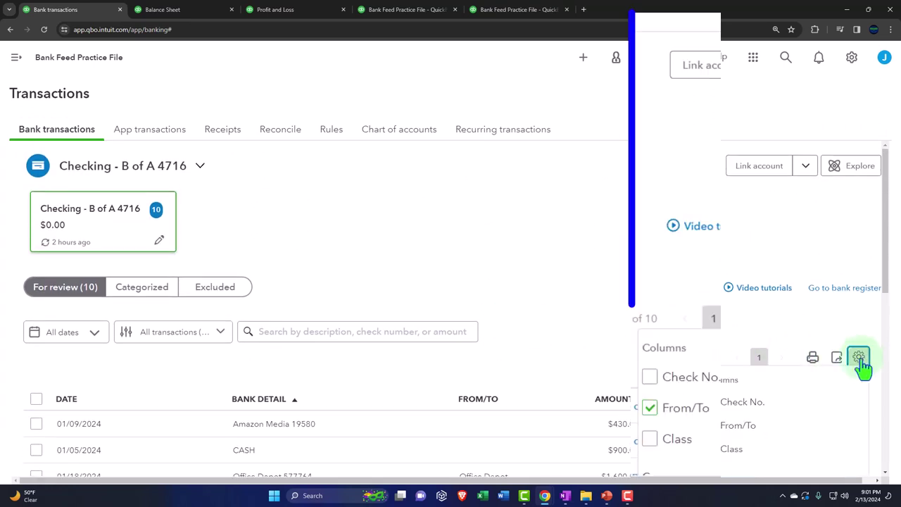
pyautogui.scroll(-1, 774, 317)
pyautogui.scroll(-5, 796, 303)
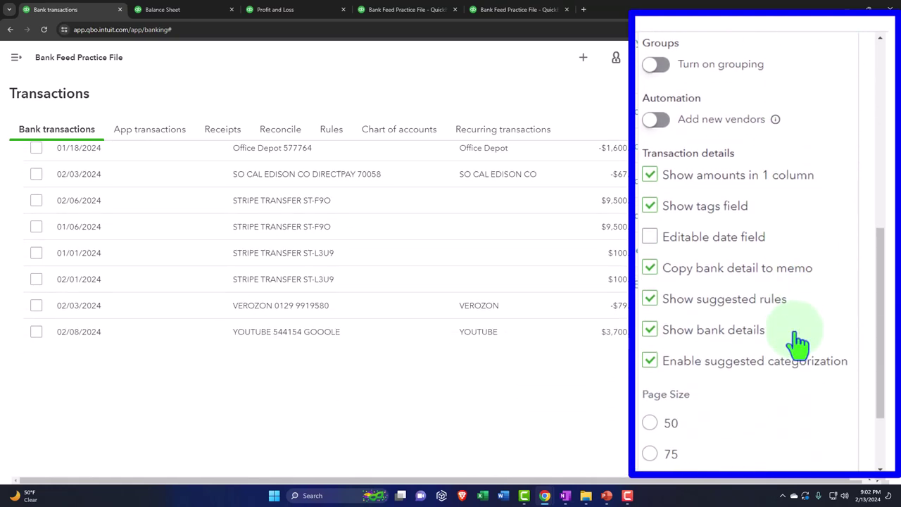
pyautogui.scroll(3, 789, 334)
pyautogui.scroll(-3, 800, 222)
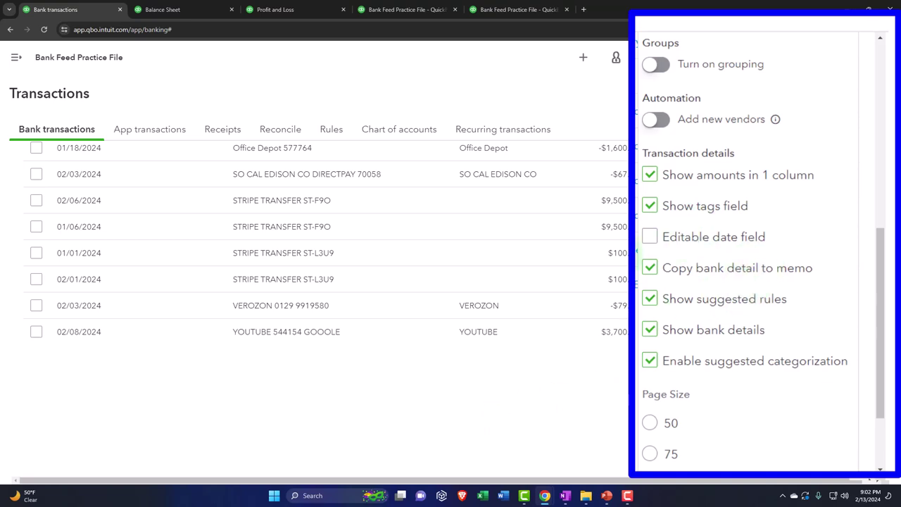
pyautogui.scroll(2, 507, 444)
pyautogui.scroll(-4, 526, 458)
pyautogui.click(528, 428)
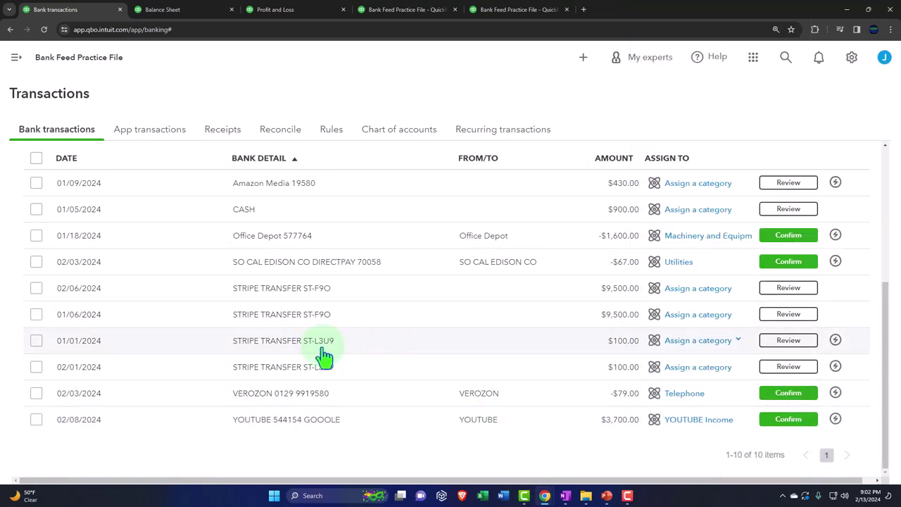
# - Confirm the 01/01/2024 STRIPE TRANSFER ST-L3U9 deposit with customer STRIPE TRANSFER and category Website Sales Income
pyautogui.click(487, 346)
pyautogui.scroll(-3, 487, 345)
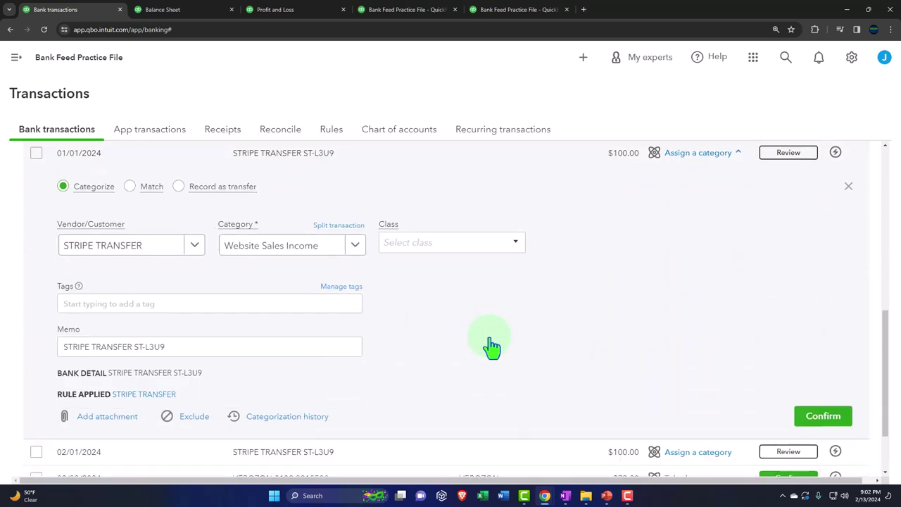
pyautogui.click(775, 394)
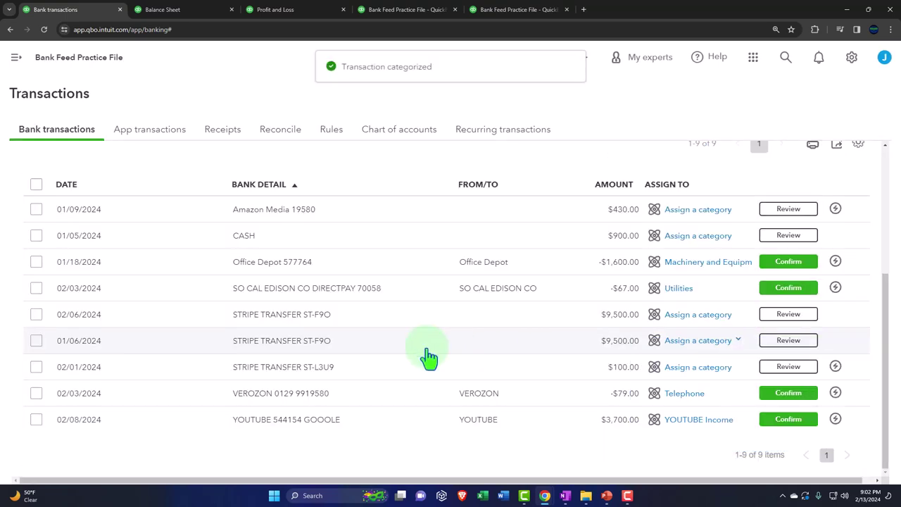
# - Check the categorized transactions and the rules list, then view the STRIPE TRANSFER rule's conditions without editing them
pyautogui.scroll(3, 151, 246)
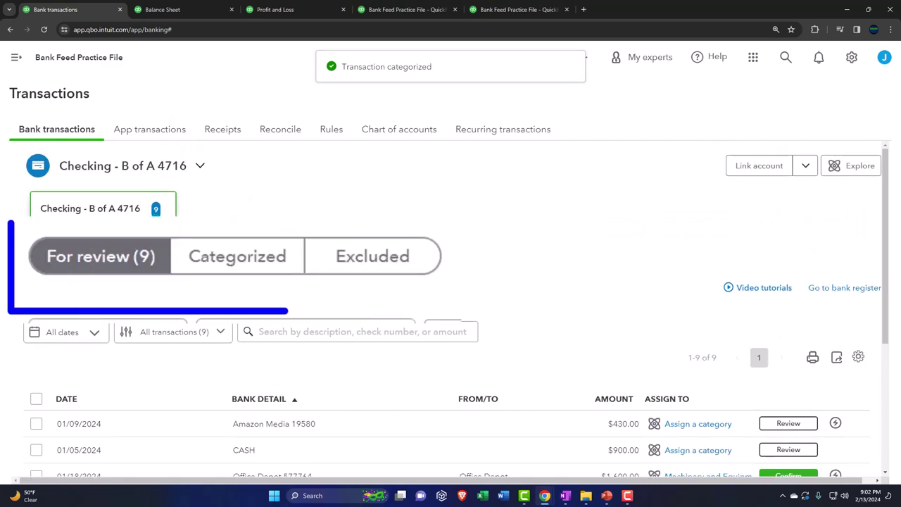
pyautogui.click(264, 273)
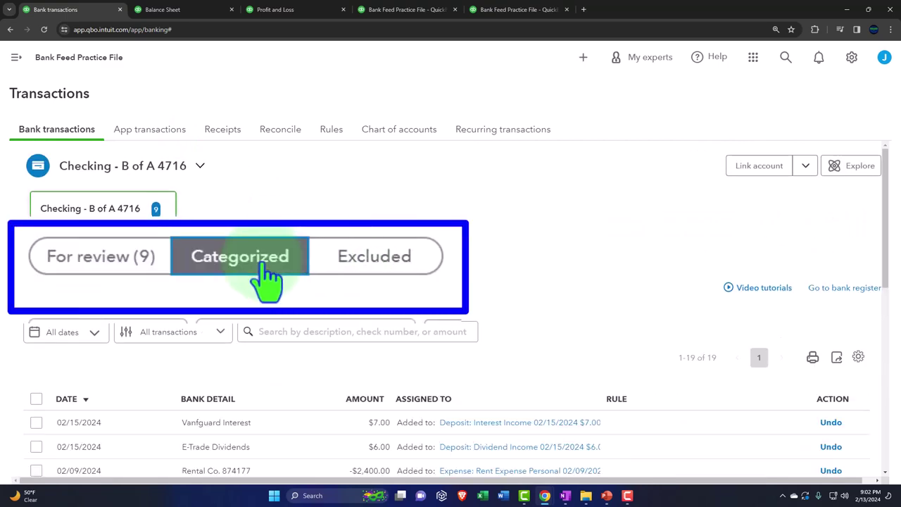
pyautogui.click(328, 132)
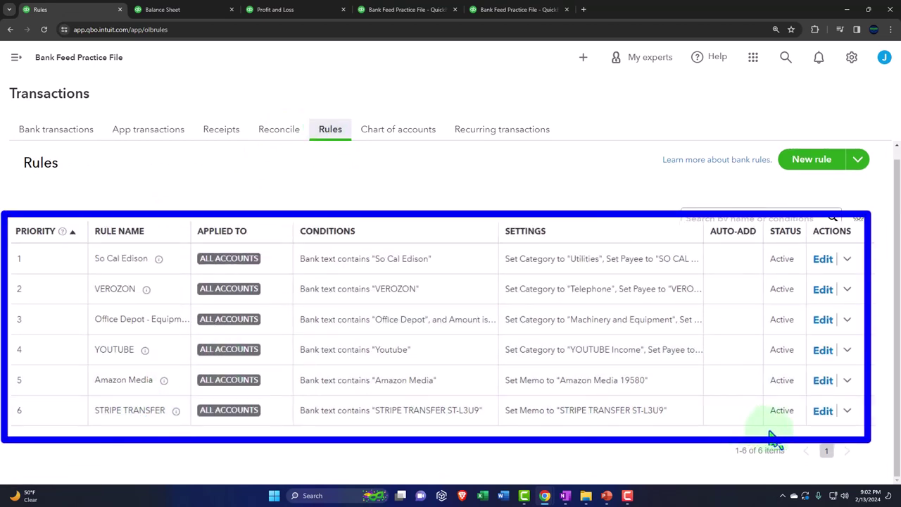
pyautogui.click(823, 411)
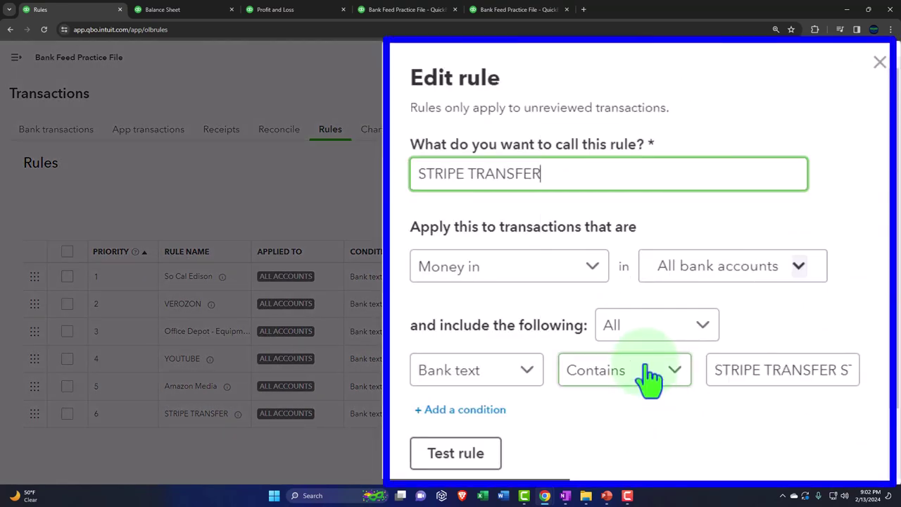
pyautogui.click(879, 62)
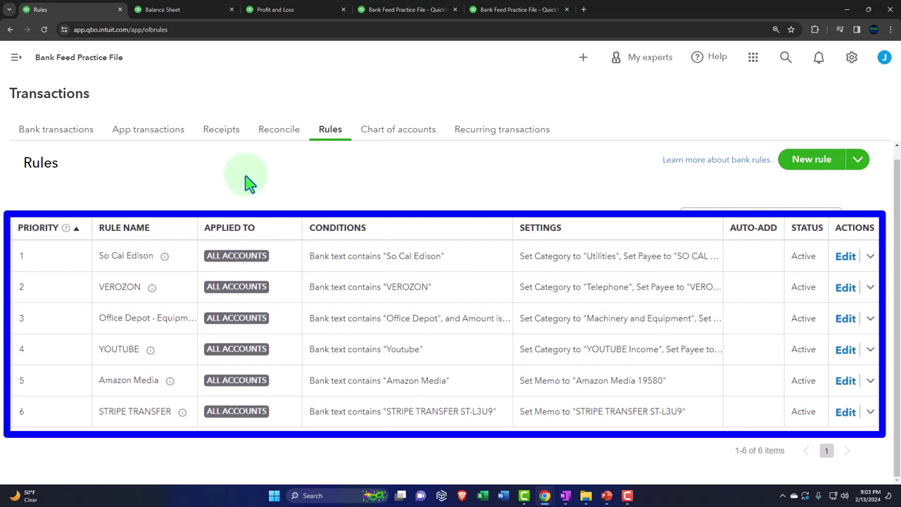
# - Rerun the Balance Sheet and check the Checking - B of A 4716 balances for January and February 2024
pyautogui.click(176, 10)
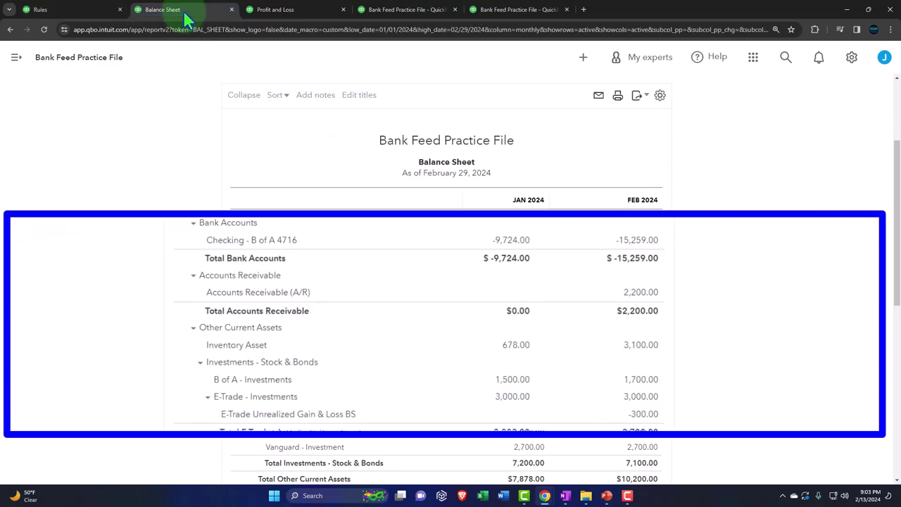
pyautogui.scroll(-2, 528, 269)
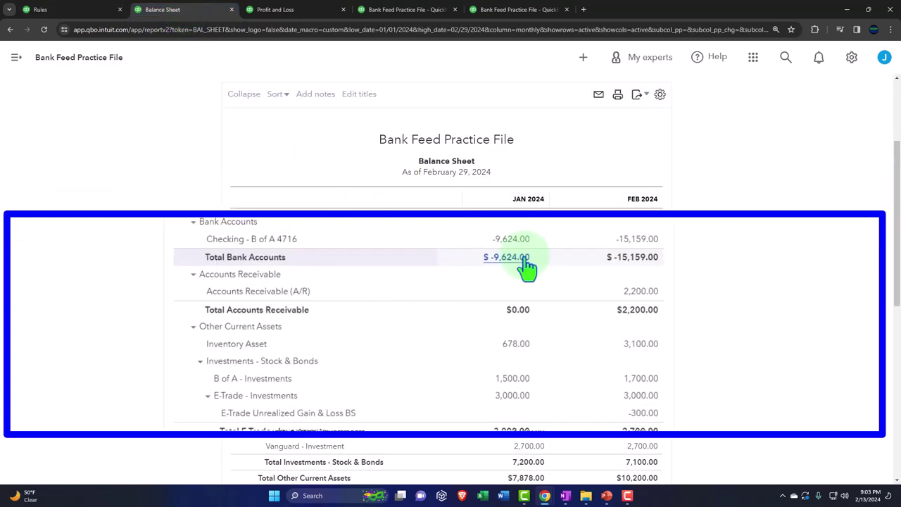
pyautogui.hotkey('ctrl', '+')
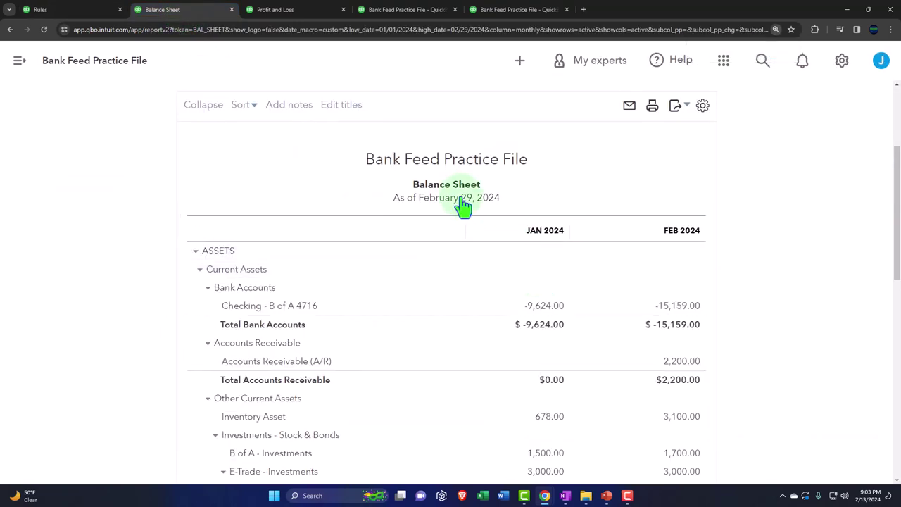
# - Rerun the Profit and Loss report for 01/01/2024 to 02/29/2024 and check the Website Sales Income line
pyautogui.click(274, 9)
pyautogui.scroll(2, 416, 266)
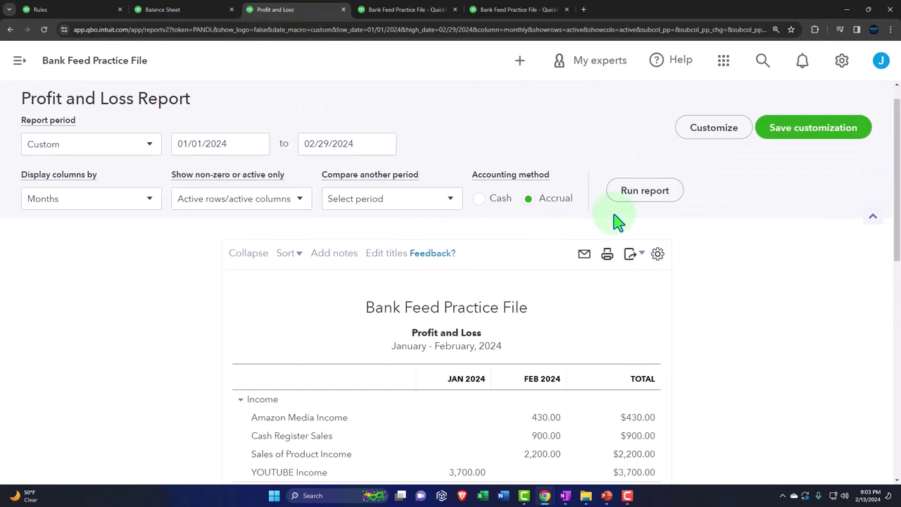
pyautogui.click(637, 194)
pyautogui.hotkey('ctrl', '+')
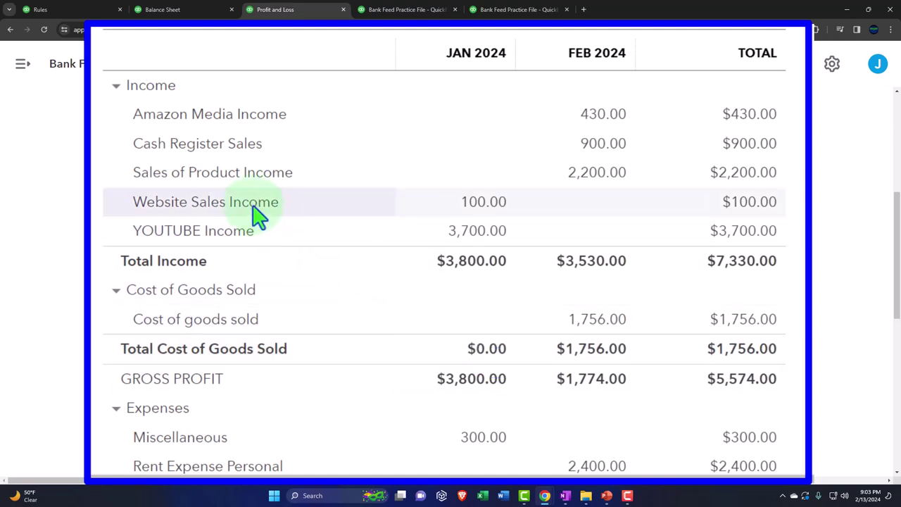
# - Inspect the transaction detail behind January's Website Sales Income and return to the Profit and Loss report
pyautogui.click(484, 206)
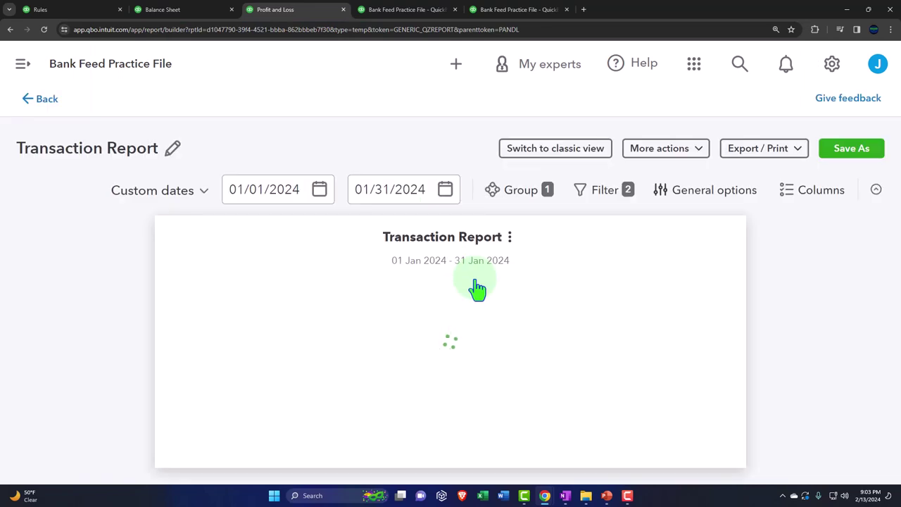
pyautogui.hotkey('ctrl', '-')
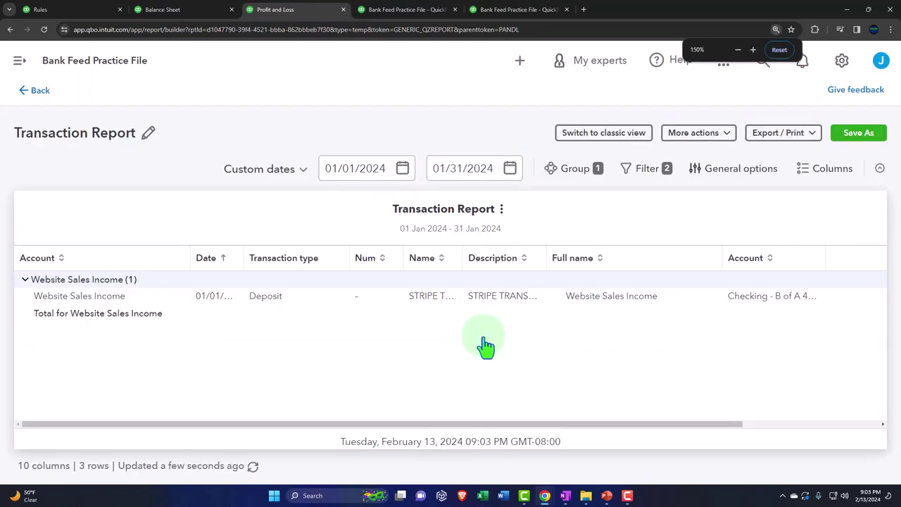
pyautogui.hotkey('ctrl', '-')
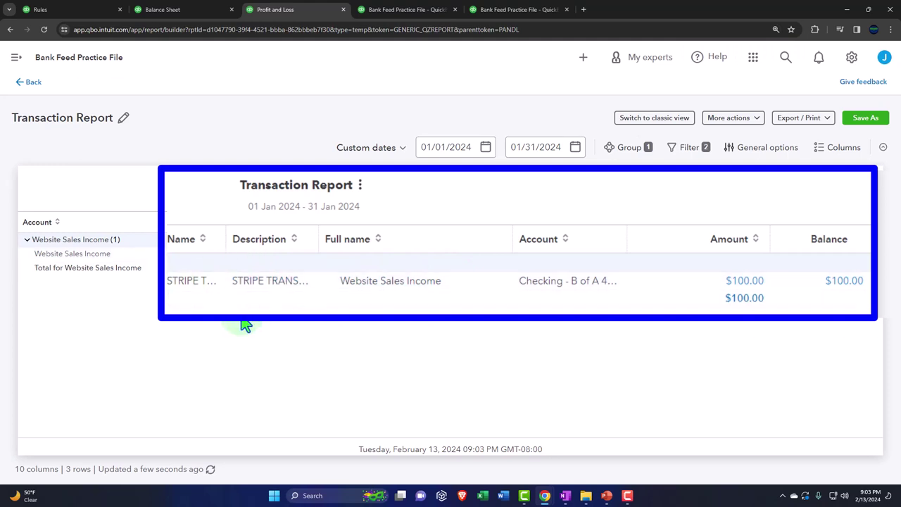
pyautogui.click(33, 82)
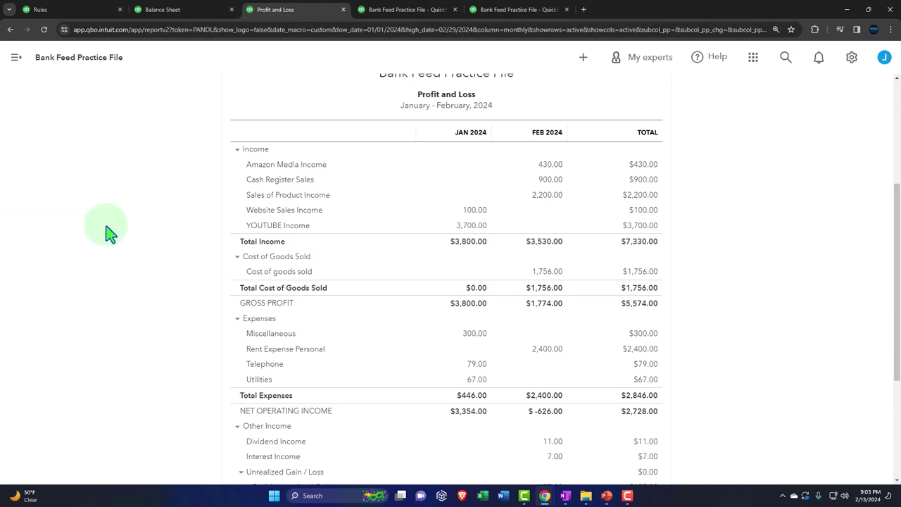
pyautogui.hotkey('ctrl', '+')
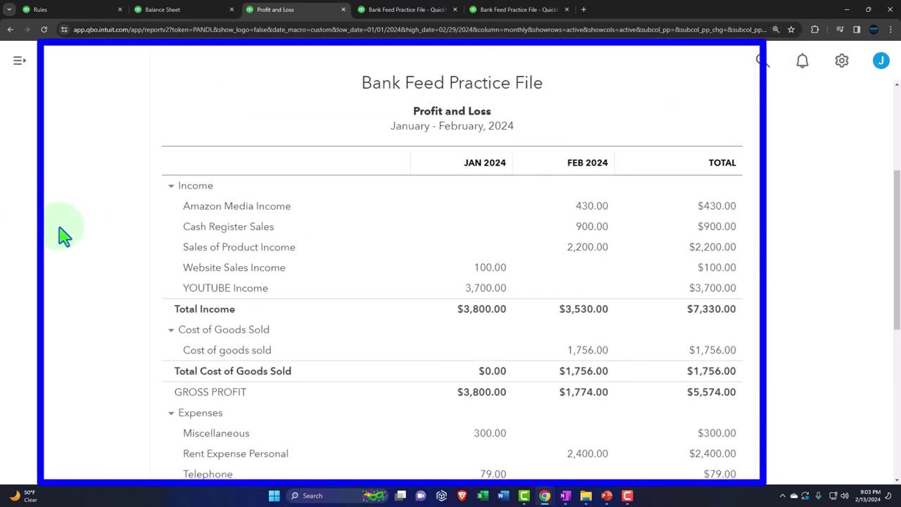
# - Switch to OneNote to view the customer cycle in the QuickBooks Flow Chart, then return to the browser
pyautogui.click(564, 496)
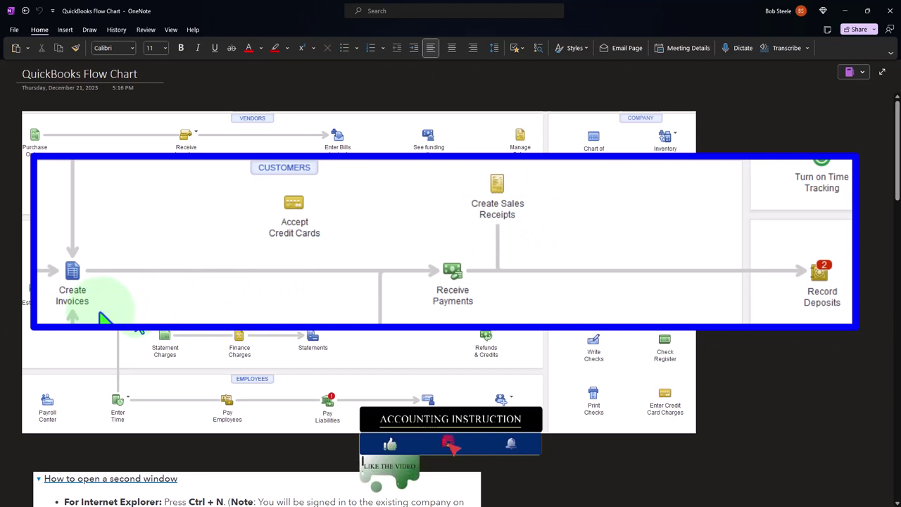
pyautogui.click(845, 13)
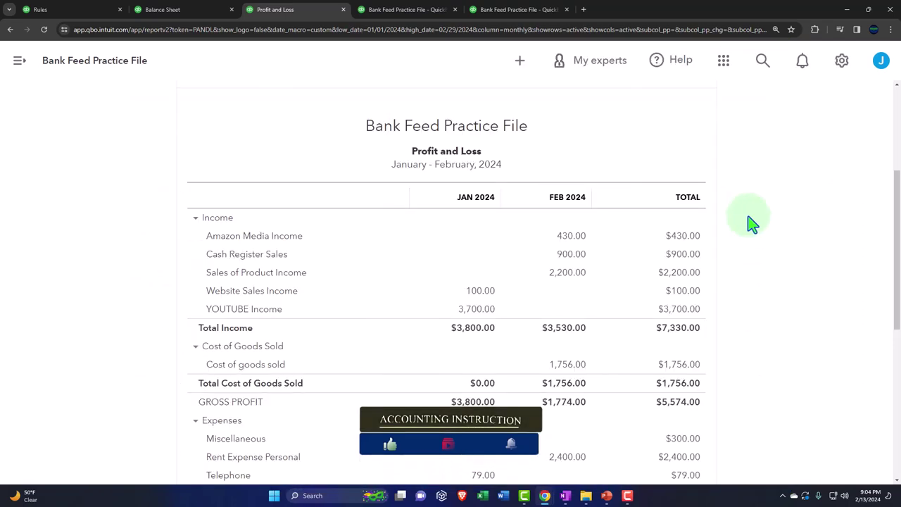
# - Rerun the Trial Balance for 01/01/2024 to 02/29/2024 and review its accounts through to the totals
pyautogui.click(595, 8)
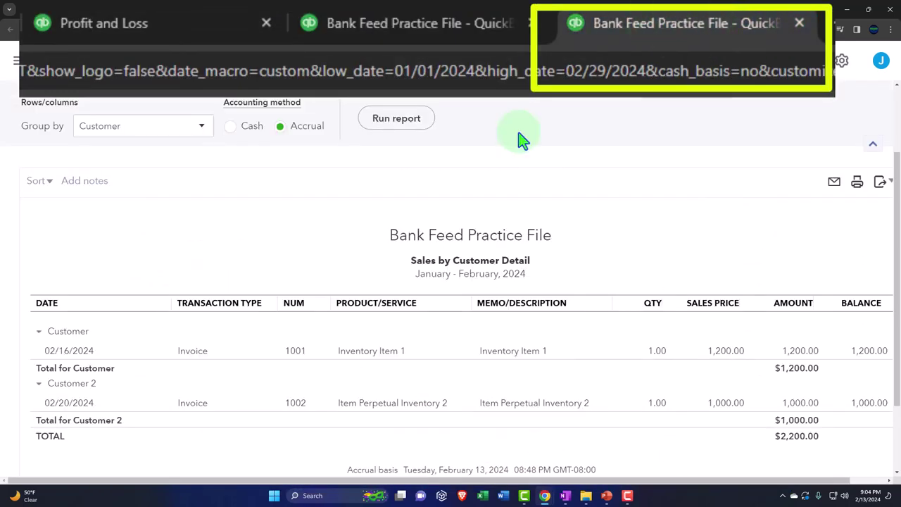
pyautogui.click(402, 9)
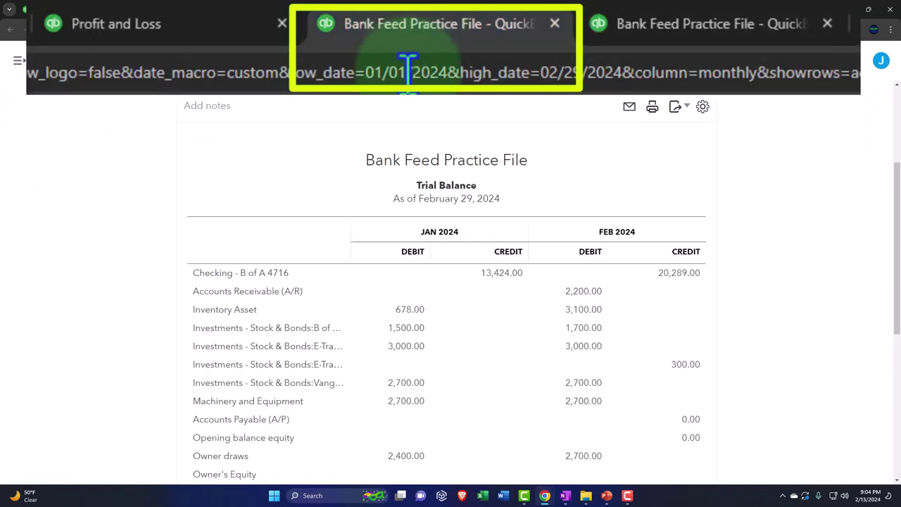
pyautogui.click(517, 224)
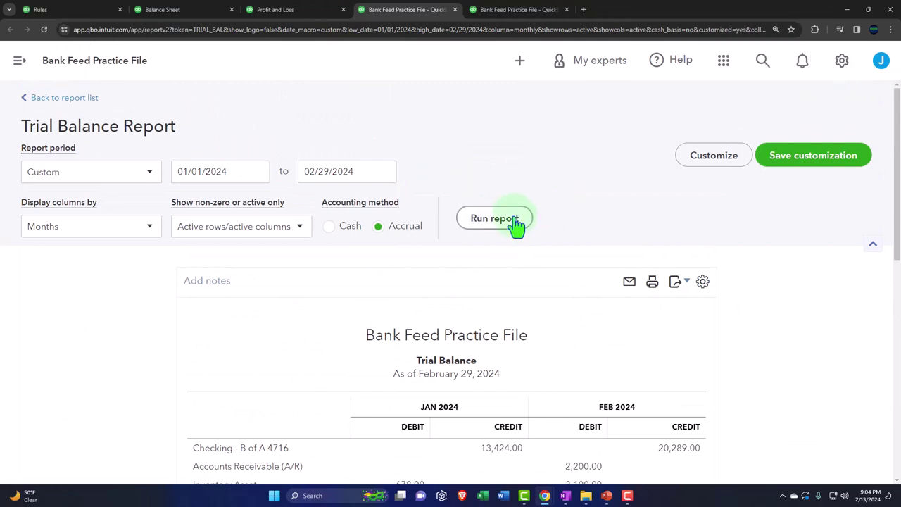
pyautogui.scroll(-3, 127, 281)
pyautogui.hotkey('ctrl', '+')
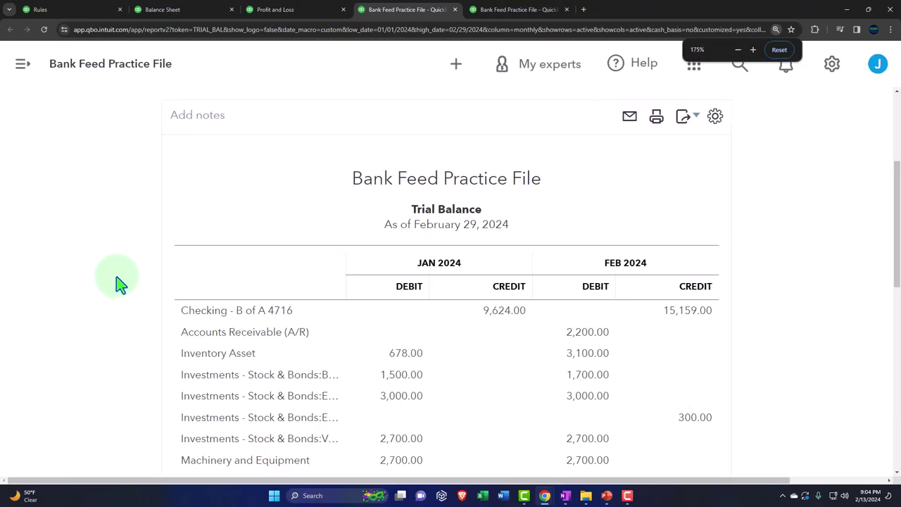
pyautogui.scroll(-1, 117, 278)
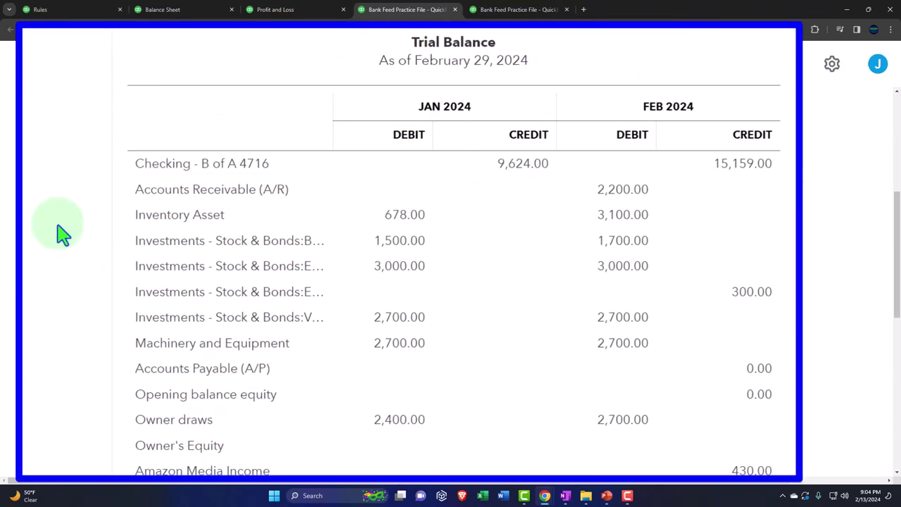
pyautogui.scroll(-1, 62, 234)
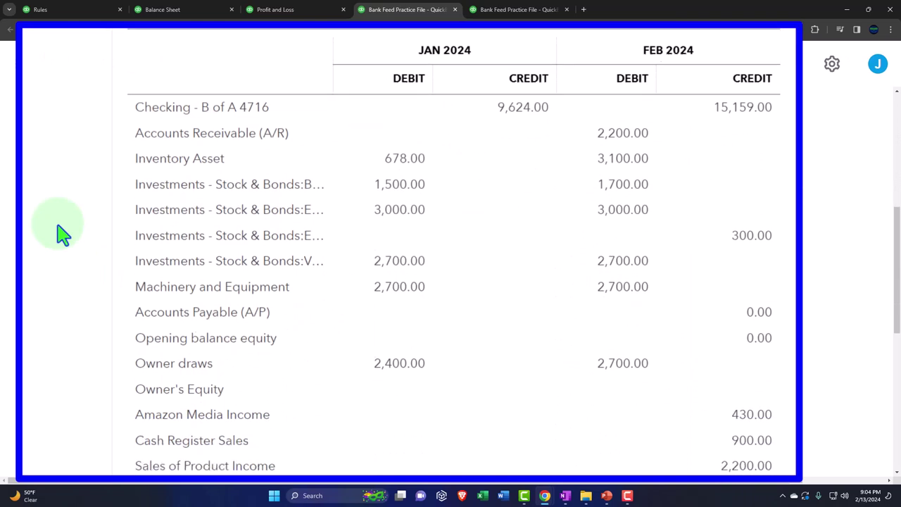
pyautogui.scroll(-4, 62, 232)
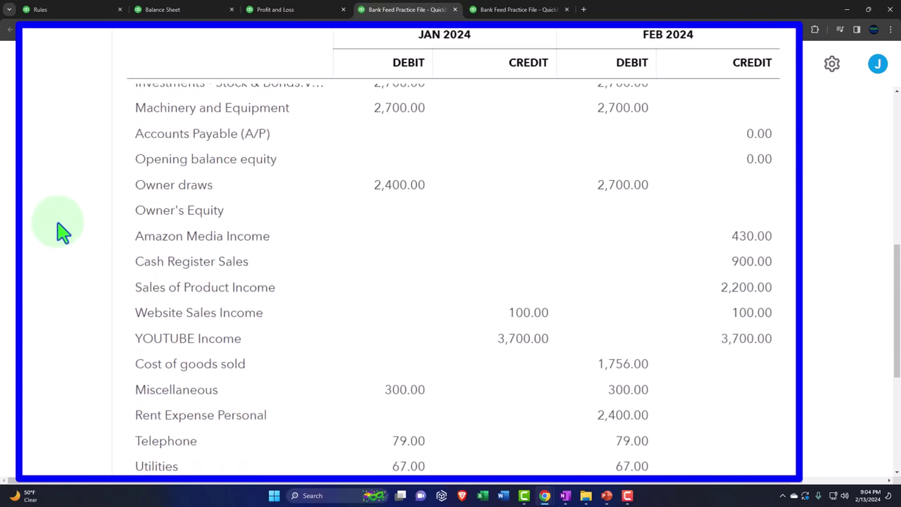
pyautogui.scroll(-3, 62, 232)
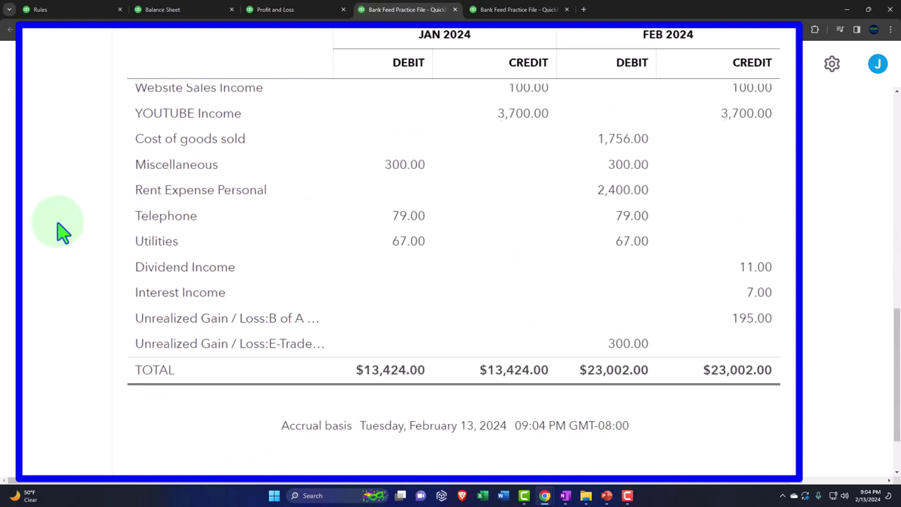